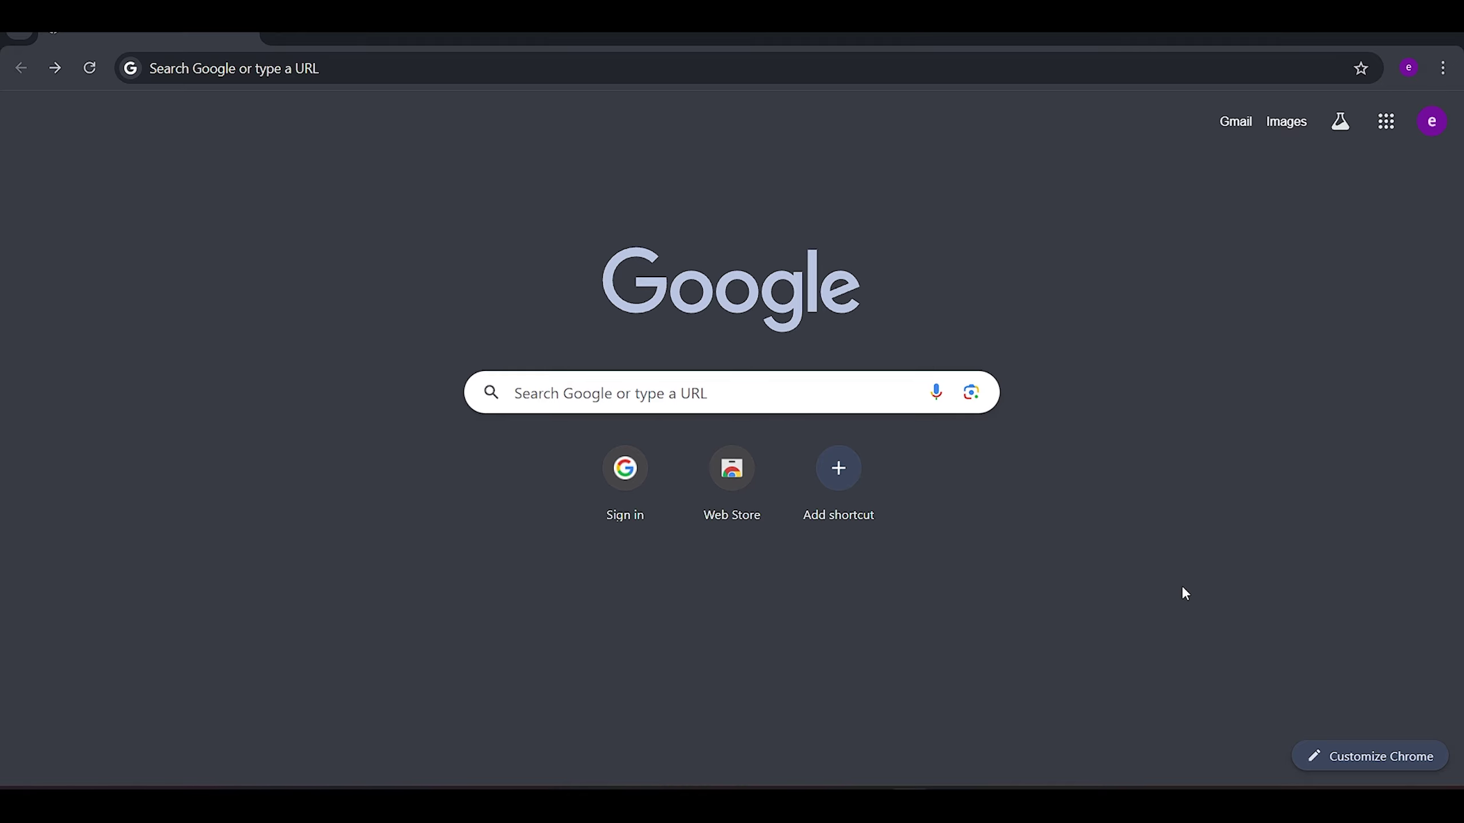
- Start a Google search from the Chrome new tab search box
{"action": "left_click", "coordinate": [596, 398]}
- Search Google for 'multimedia' and browse its News results
{"action": "type", "text": "multimedia"}
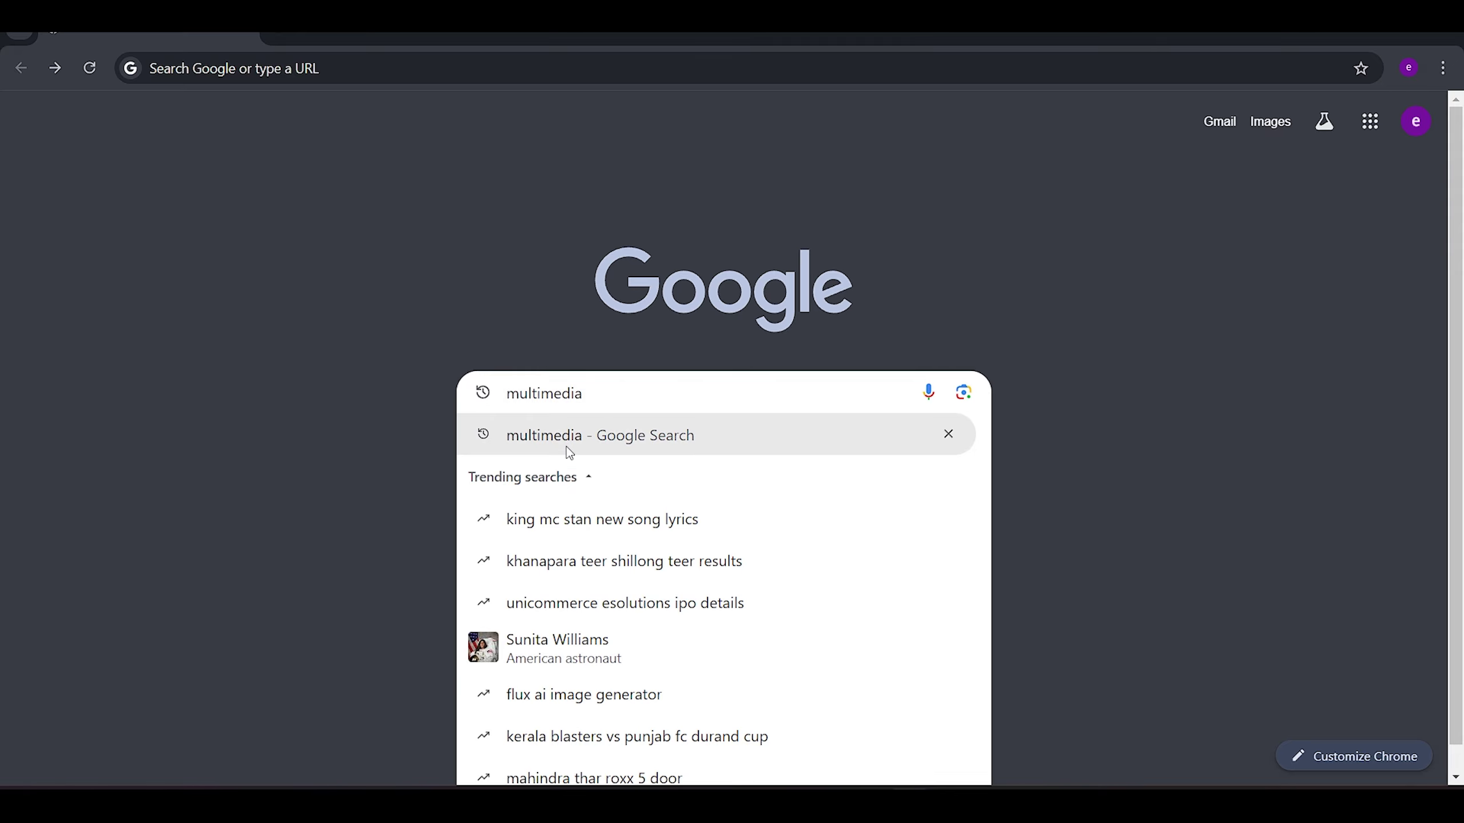
{"action": "left_click", "coordinate": [566, 438]}
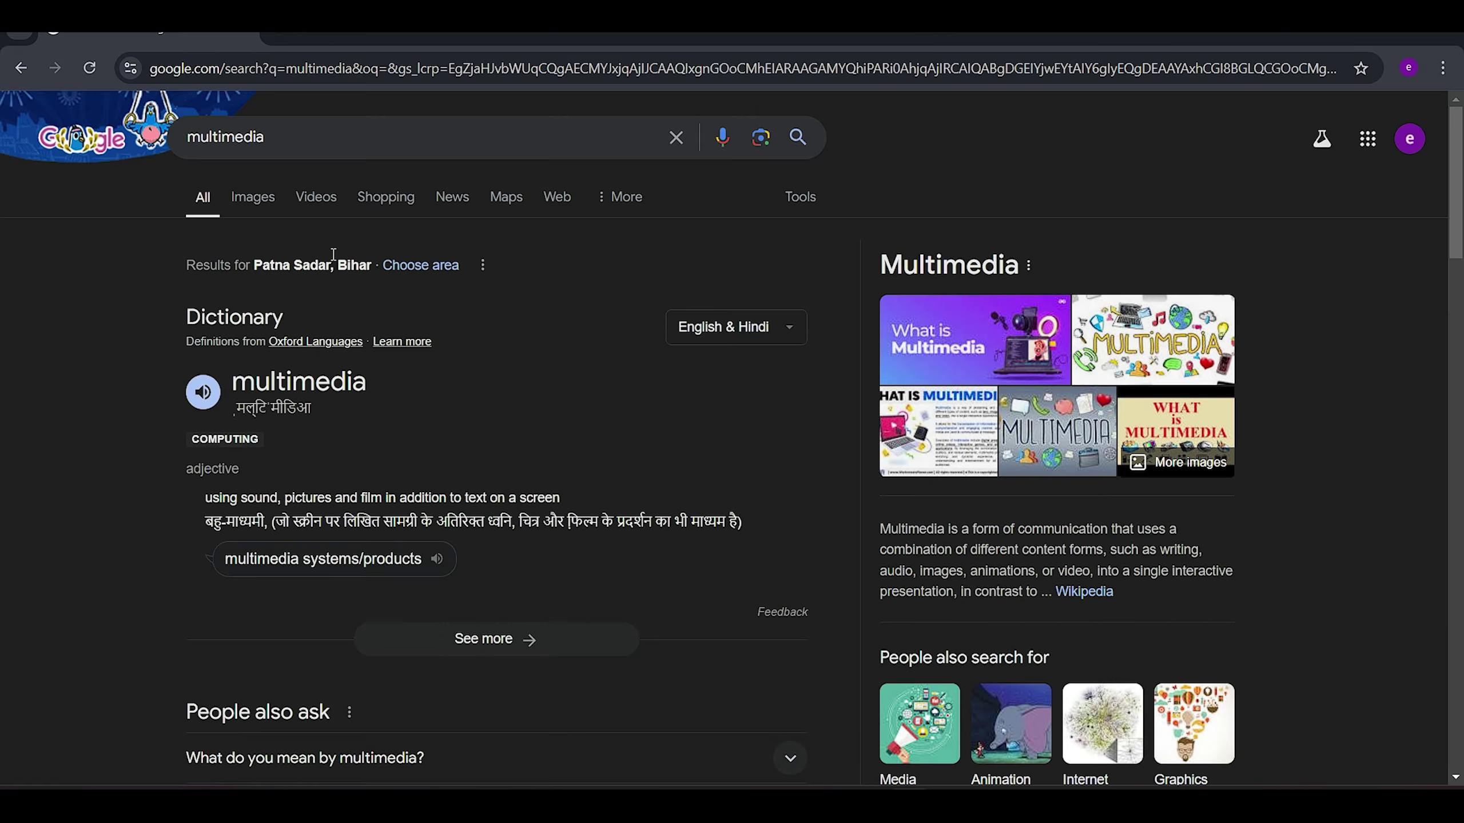
{"action": "left_click", "coordinate": [444, 204]}
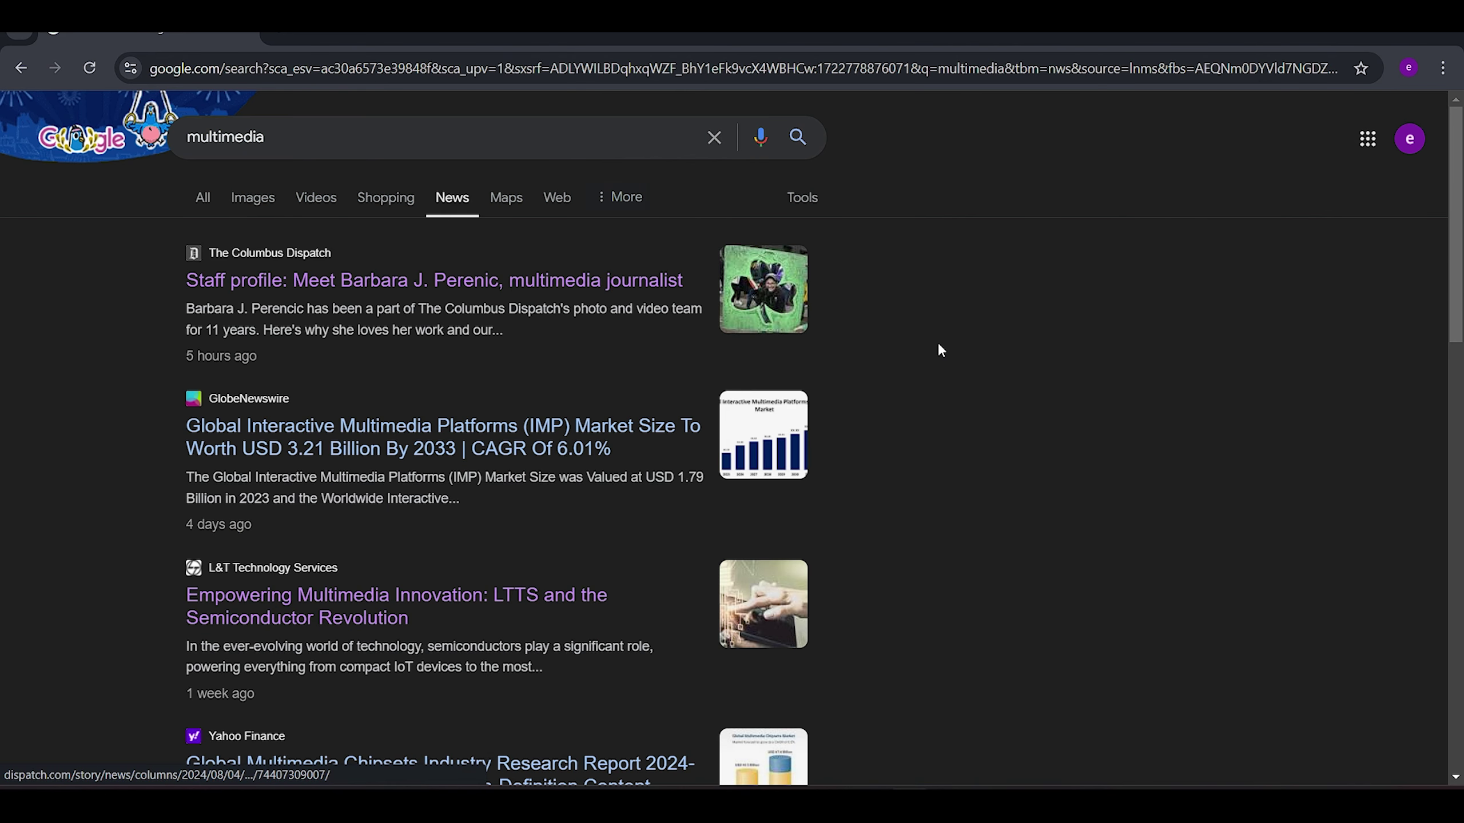
{"action": "scroll", "coordinate": [940, 349], "scroll_direction": "down", "scroll_amount": 5}
{"action": "scroll", "coordinate": [940, 346], "scroll_direction": "down", "scroll_amount": 5}
{"action": "scroll", "coordinate": [940, 346], "scroll_direction": "down", "scroll_amount": 3}
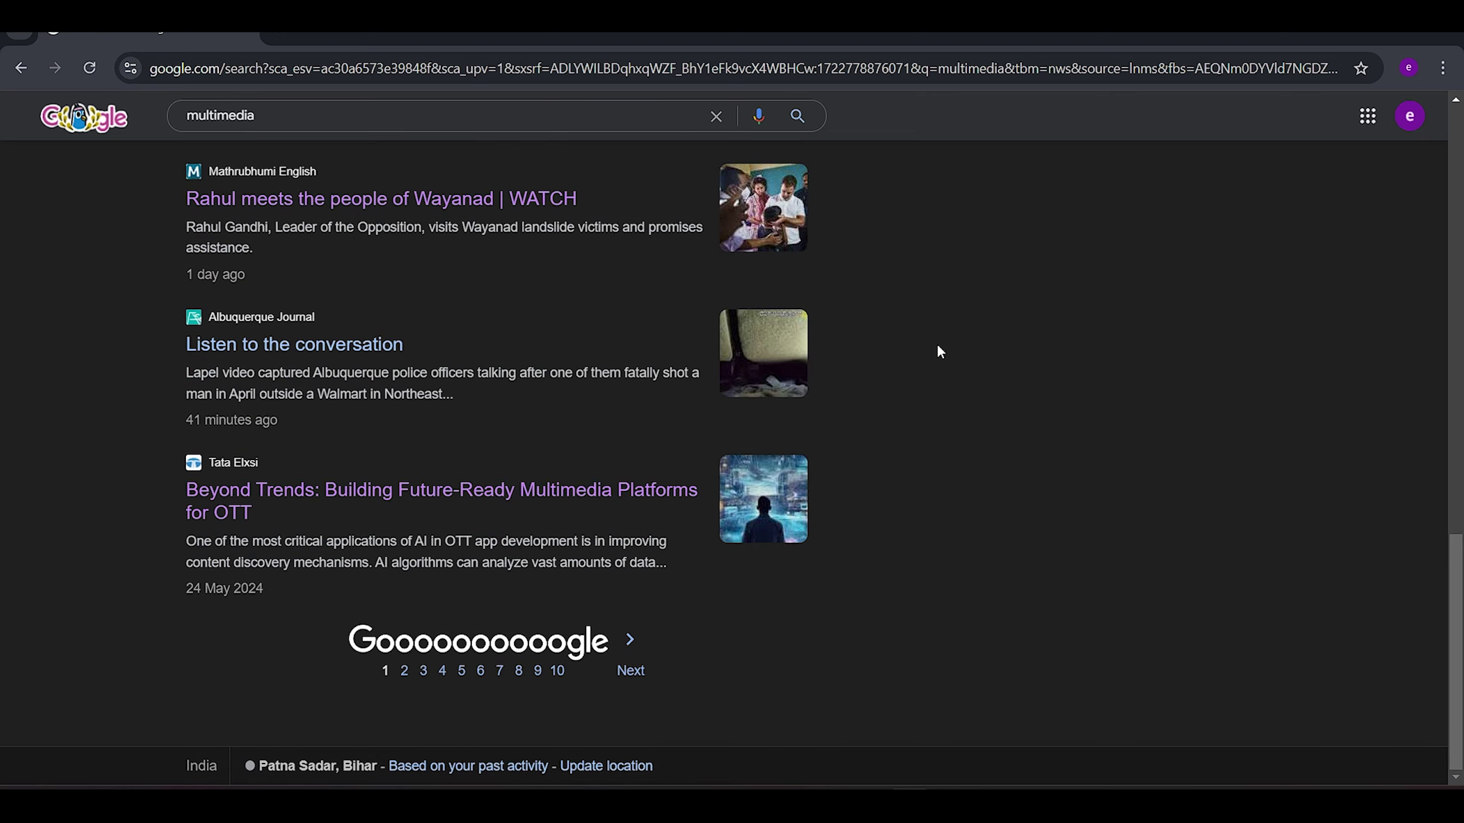
{"action": "scroll", "coordinate": [940, 352], "scroll_direction": "up", "scroll_amount": 7}
{"action": "scroll", "coordinate": [936, 362], "scroll_direction": "up", "scroll_amount": 2}
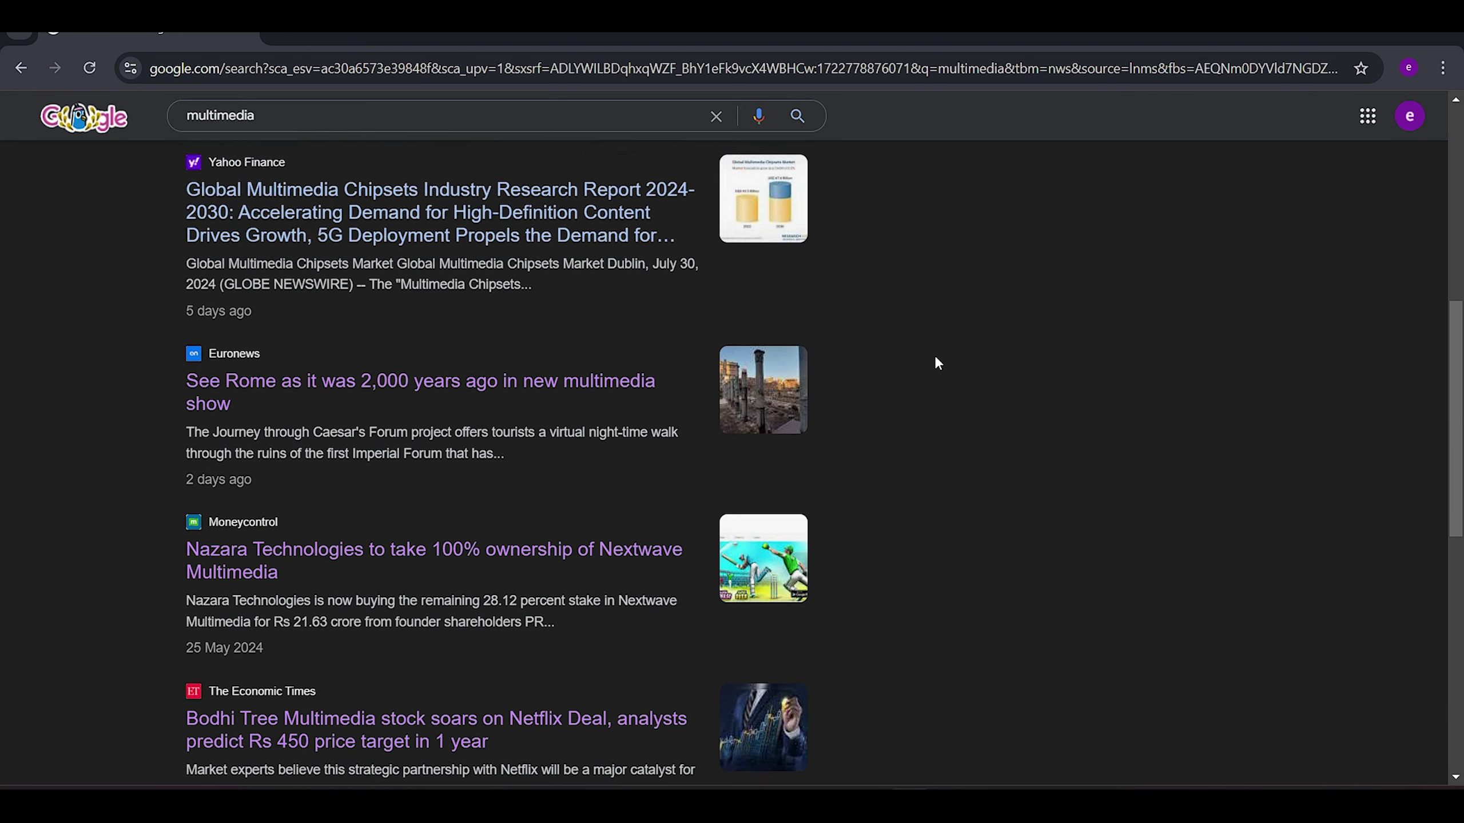
{"action": "scroll", "coordinate": [936, 362], "scroll_direction": "up", "scroll_amount": 8}
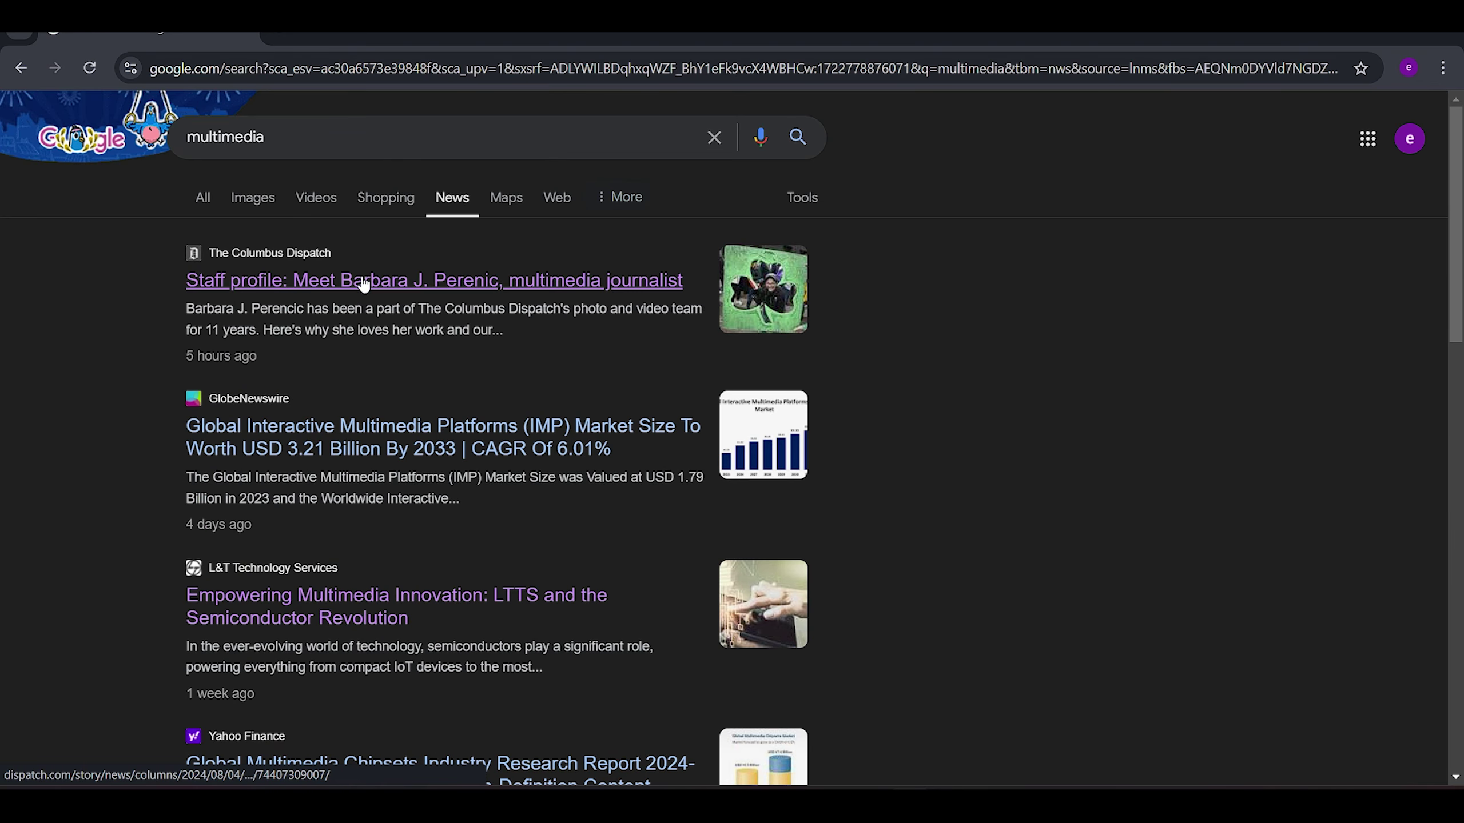
- Preview the Columbus Dispatch staff-profile article, then return to the news results
{"action": "left_click", "coordinate": [364, 284]}
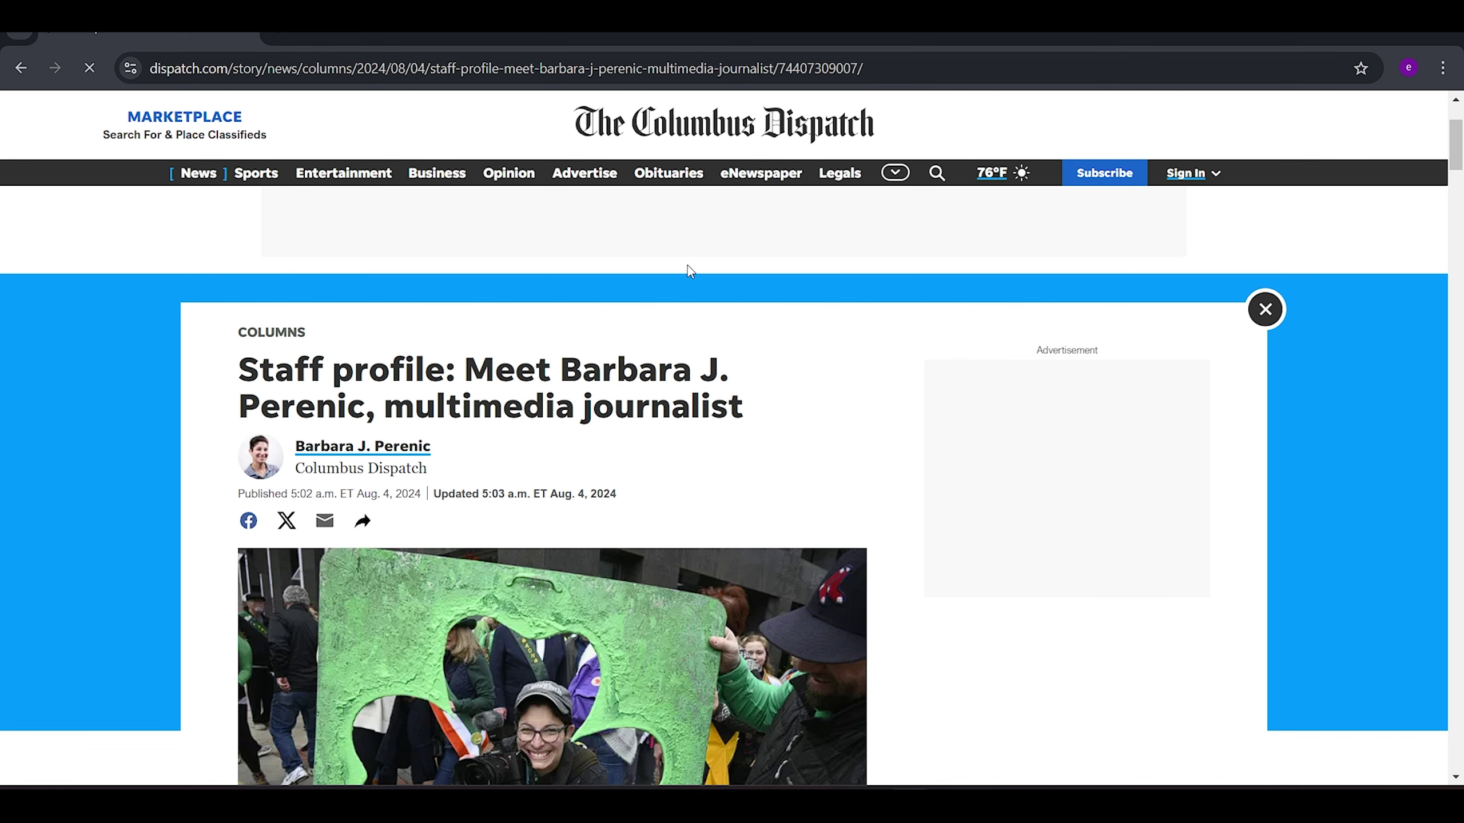
{"action": "left_click", "coordinate": [26, 69]}
{"action": "scroll", "coordinate": [934, 316], "scroll_direction": "up", "scroll_amount": 2}
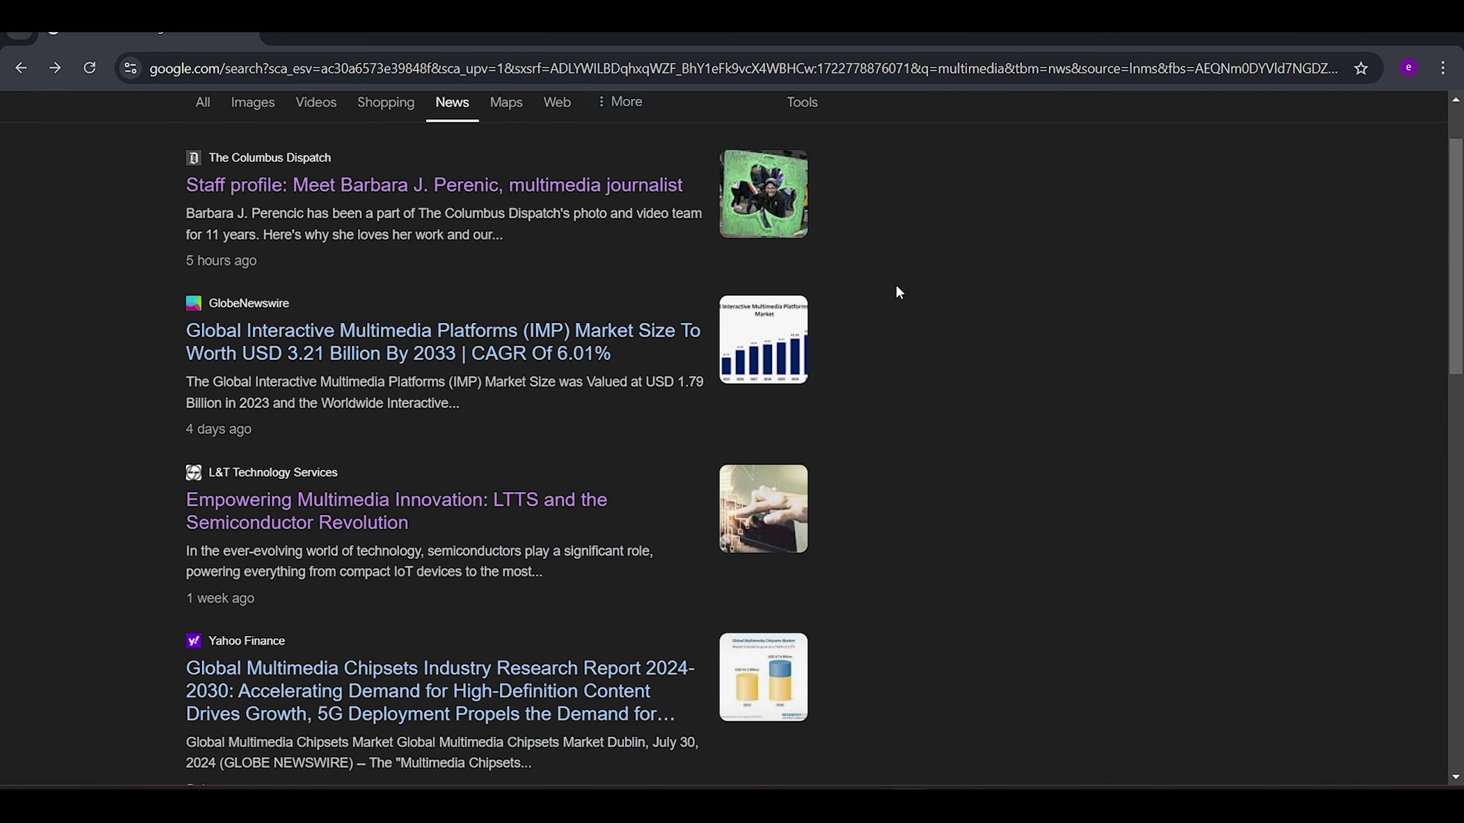
{"action": "scroll", "coordinate": [896, 287], "scroll_direction": "down", "scroll_amount": 4}
{"action": "scroll", "coordinate": [897, 286], "scroll_direction": "down", "scroll_amount": 2}
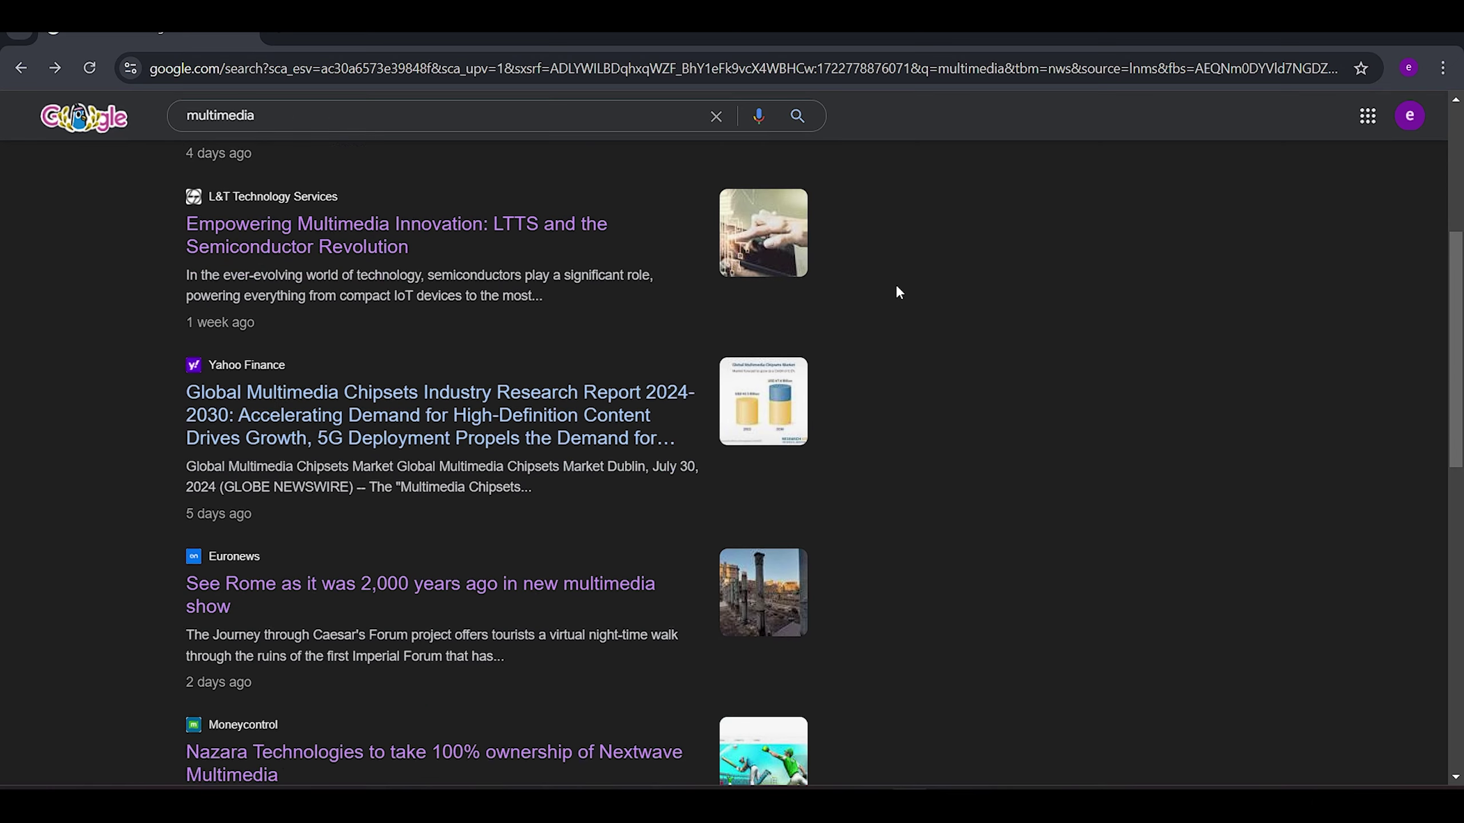
{"action": "scroll", "coordinate": [897, 286], "scroll_direction": "down", "scroll_amount": 4}
{"action": "scroll", "coordinate": [890, 296], "scroll_direction": "up", "scroll_amount": 5}
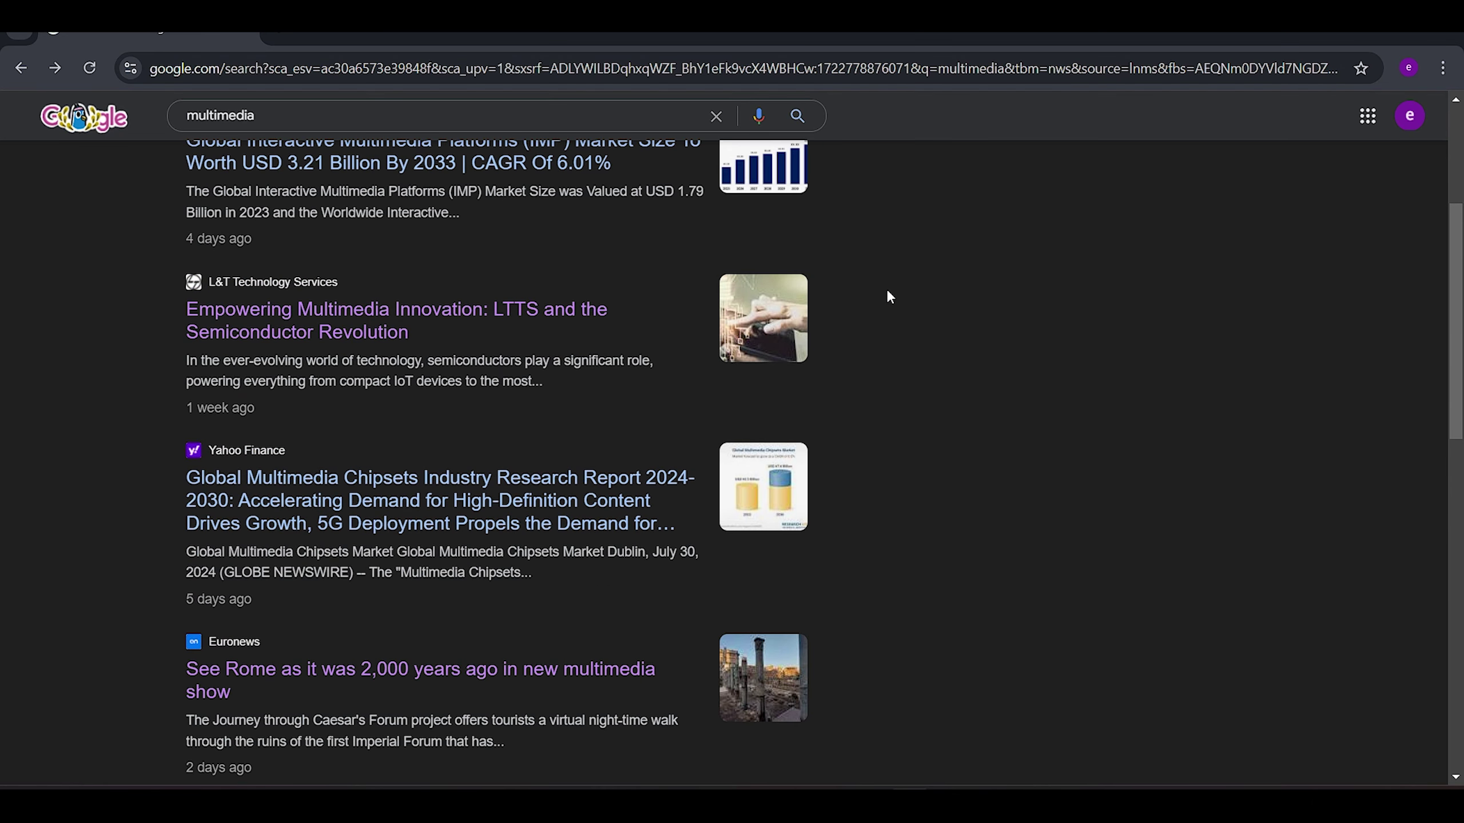
{"action": "scroll", "coordinate": [406, 285], "scroll_direction": "up", "scroll_amount": 3}
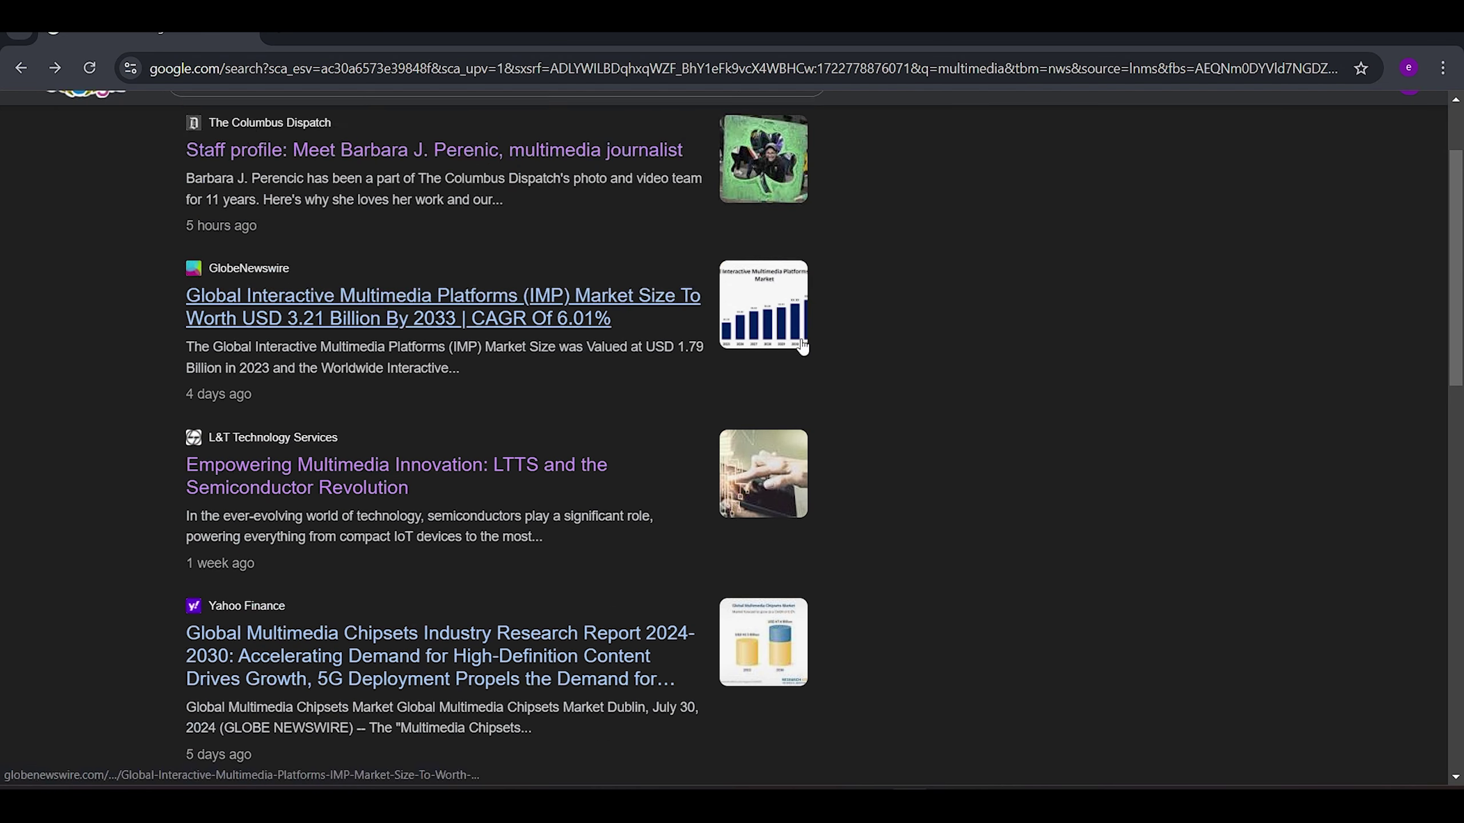
{"action": "scroll", "coordinate": [420, 444], "scroll_direction": "up", "scroll_amount": 2}
- Preview the GlobeNewswire multimedia platforms article, then go back to the news results
{"action": "left_click", "coordinate": [479, 427]}
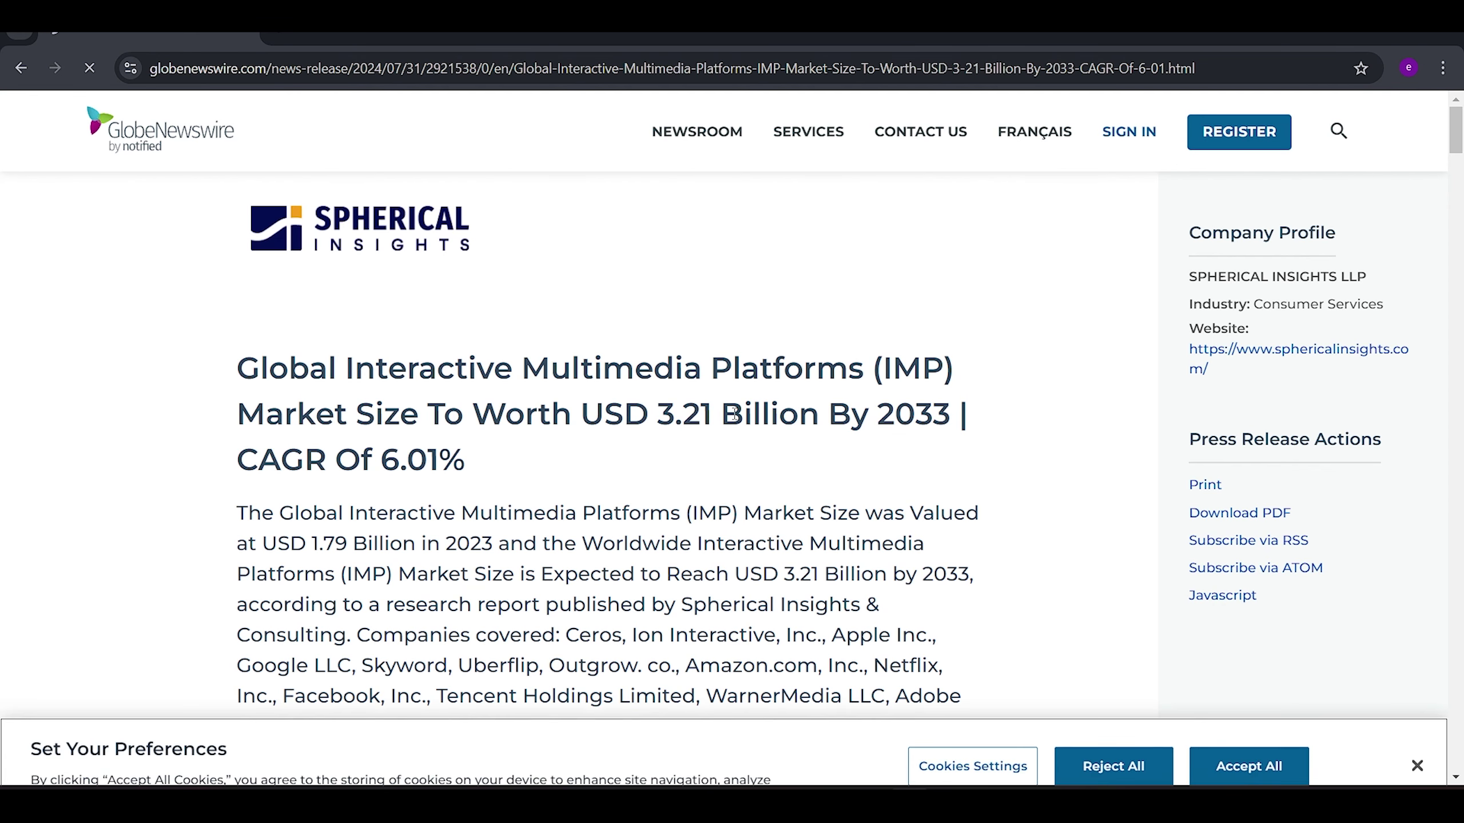
{"action": "left_click_drag", "start_coordinate": [530, 365], "coordinate": [698, 358]}
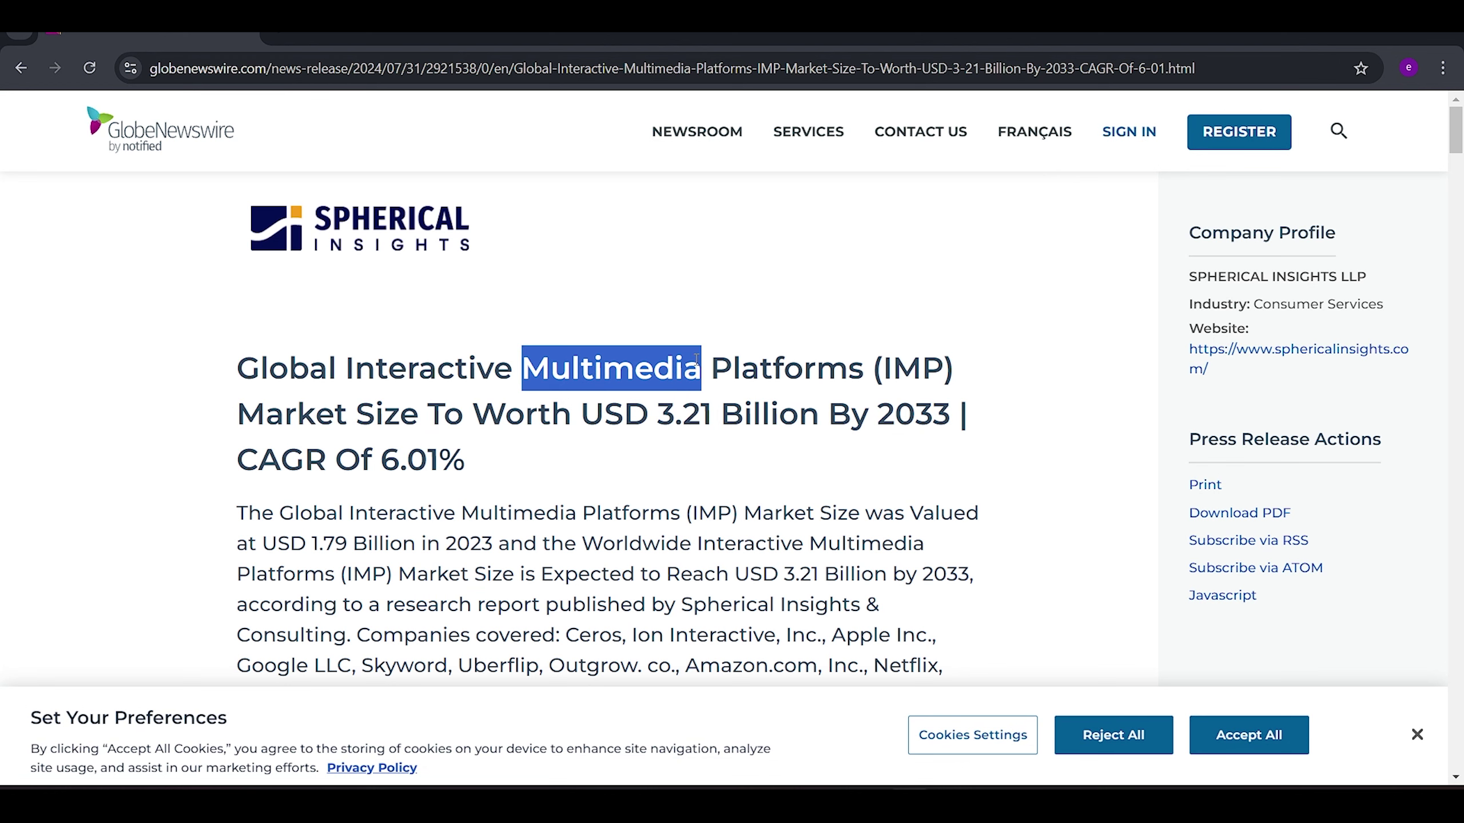
{"action": "left_click", "coordinate": [669, 362]}
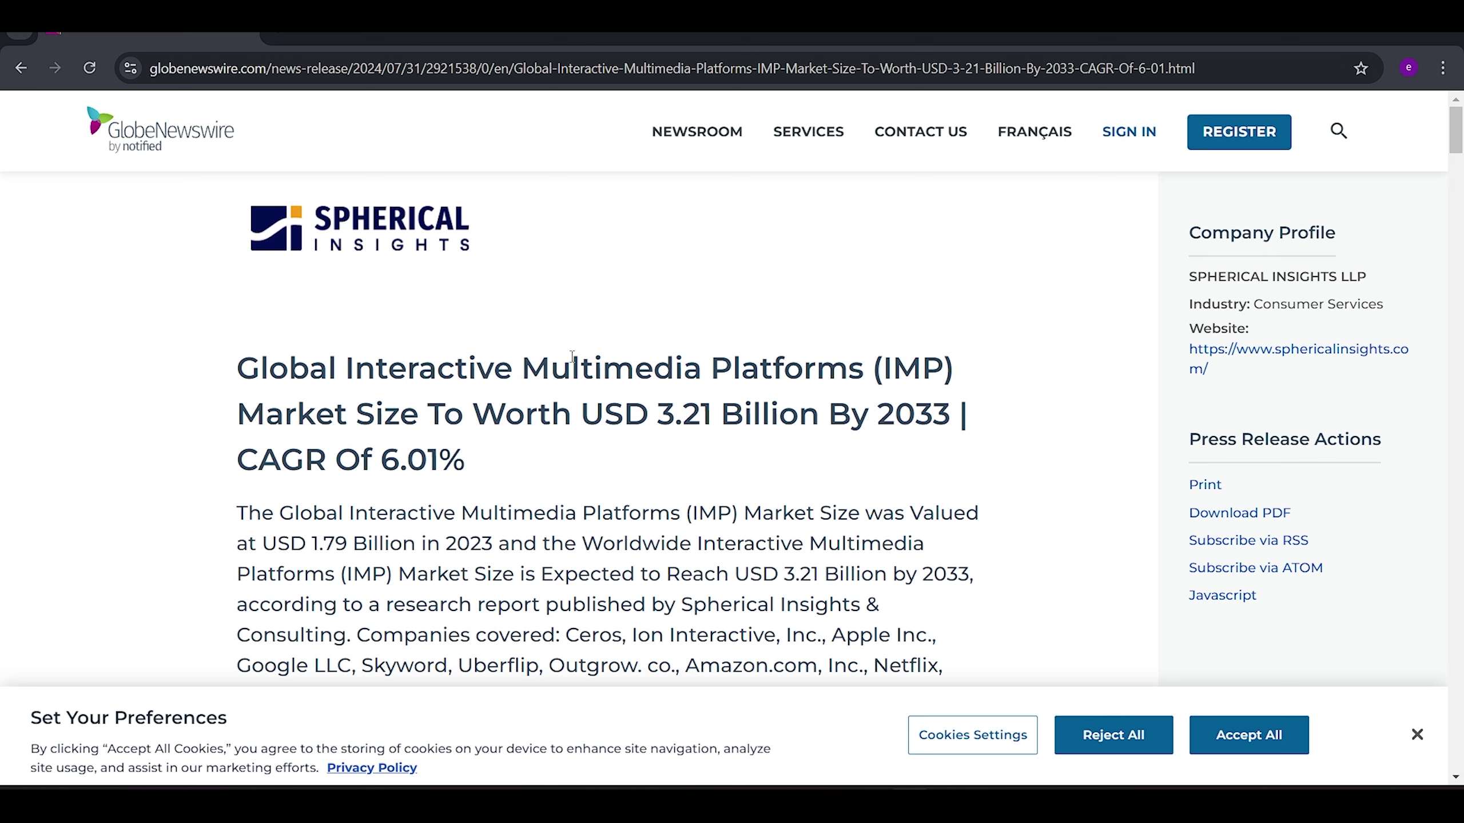
{"action": "key", "text": "alt+Left"}
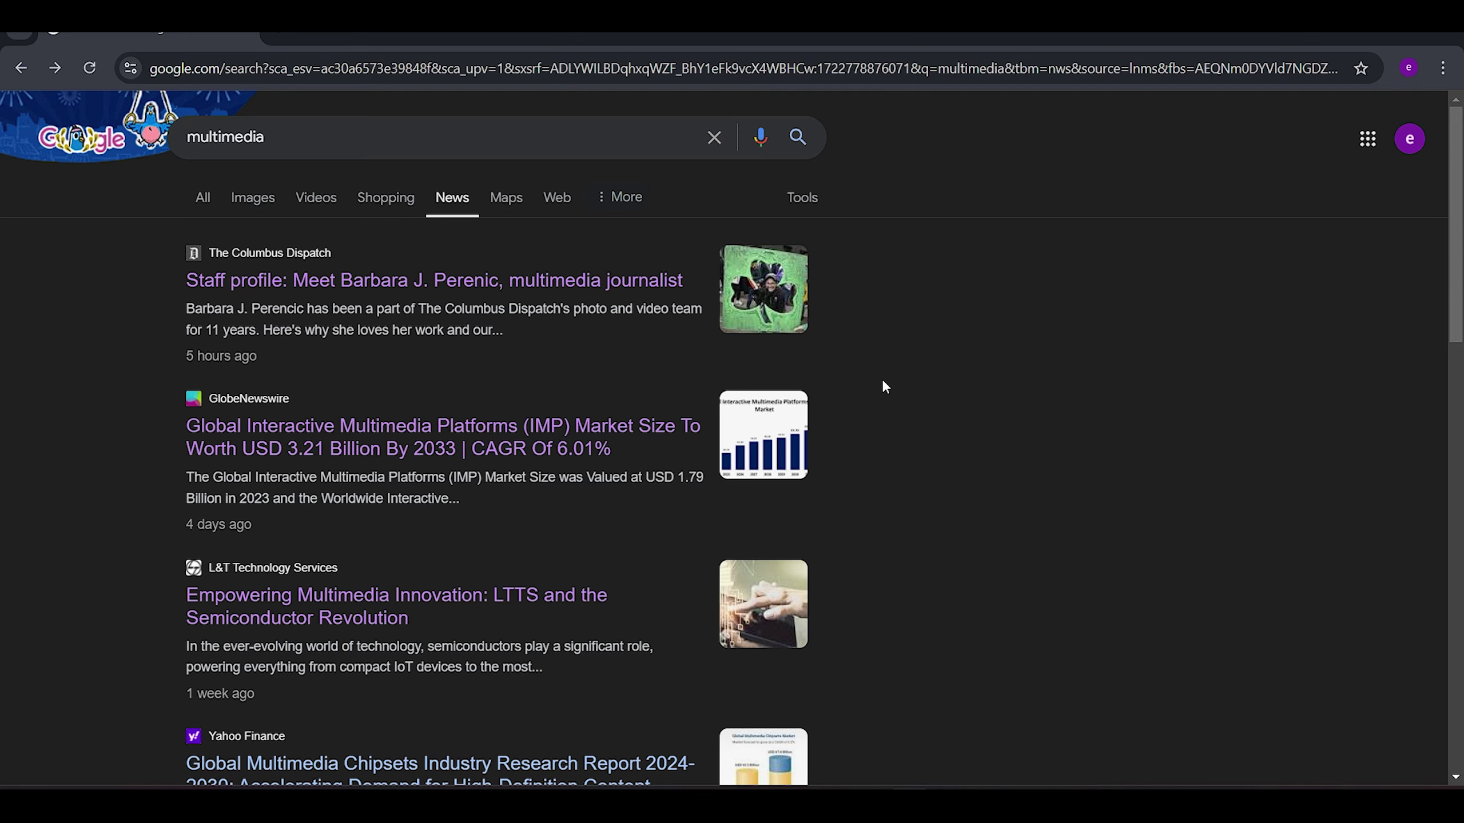
{"action": "scroll", "coordinate": [869, 372], "scroll_direction": "down", "scroll_amount": 5}
{"action": "scroll", "coordinate": [876, 377], "scroll_direction": "down", "scroll_amount": 5}
- Drag Screenshot (274).png from the Project panel onto track V1 at the timeline start
{"action": "scroll", "coordinate": [868, 381], "scroll_direction": "down", "scroll_amount": 2}
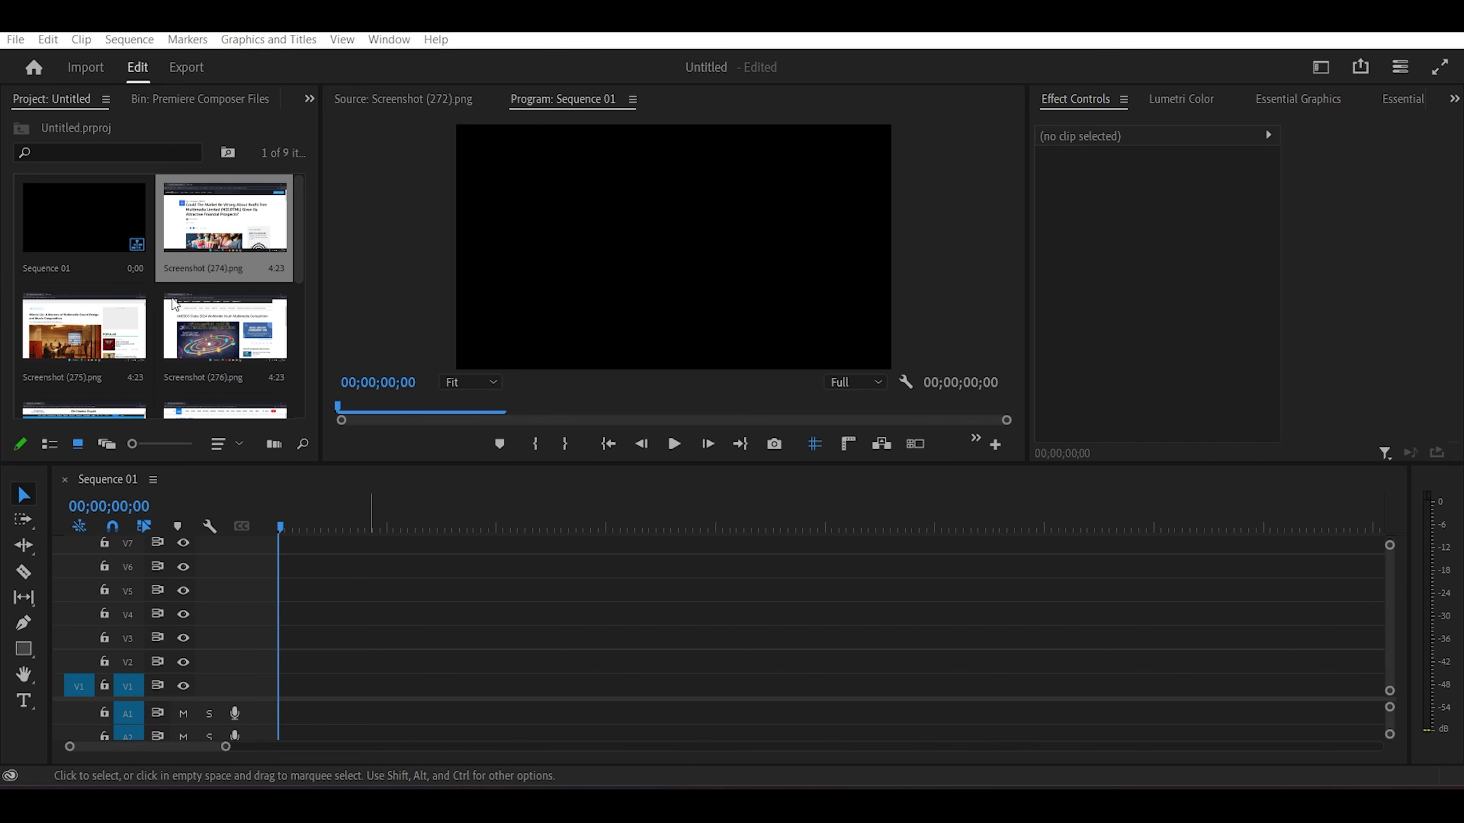
{"action": "scroll", "coordinate": [177, 245], "scroll_direction": "down", "scroll_amount": 2}
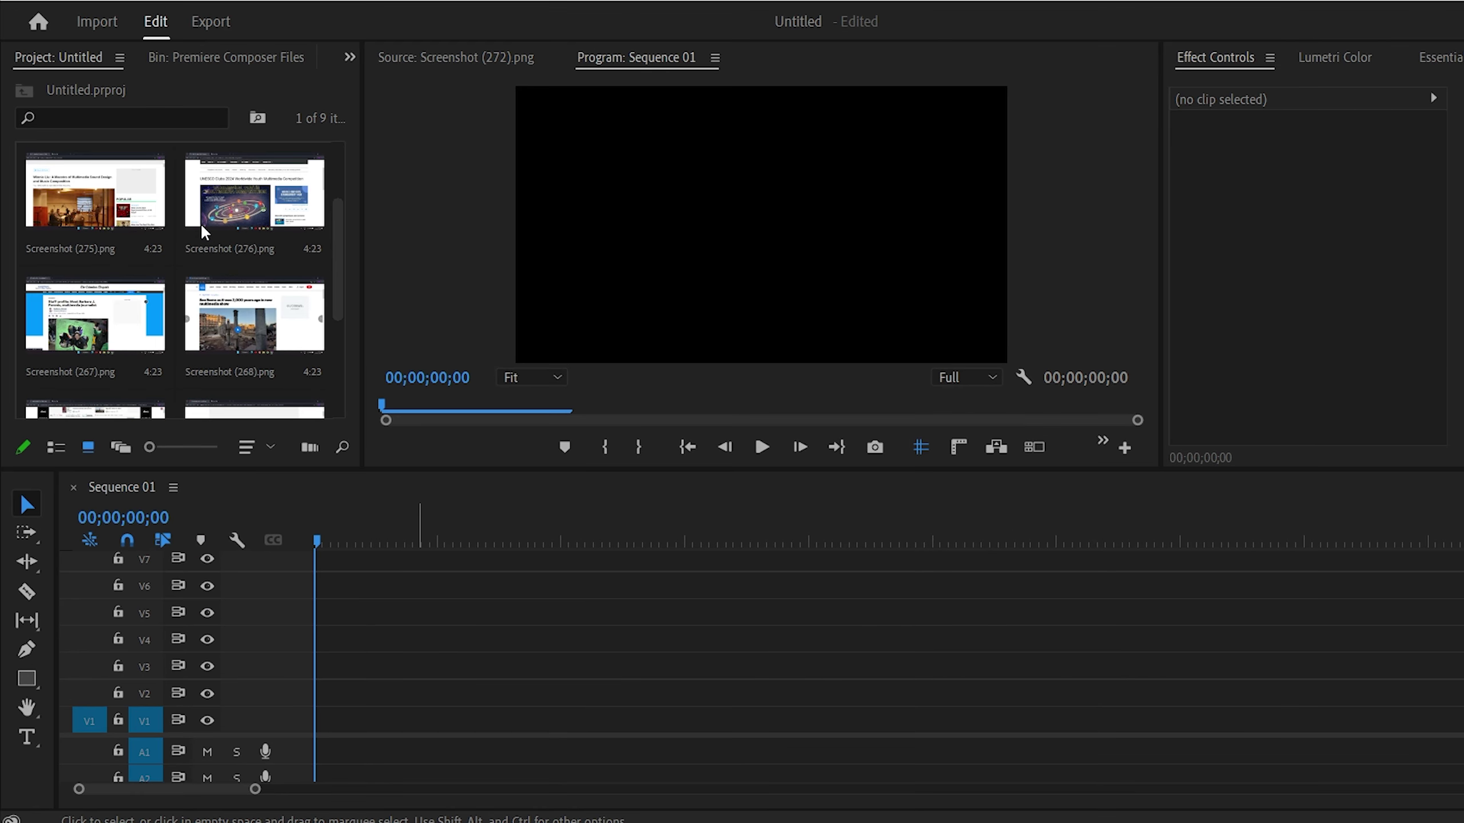
{"action": "scroll", "coordinate": [210, 233], "scroll_direction": "up", "scroll_amount": 2}
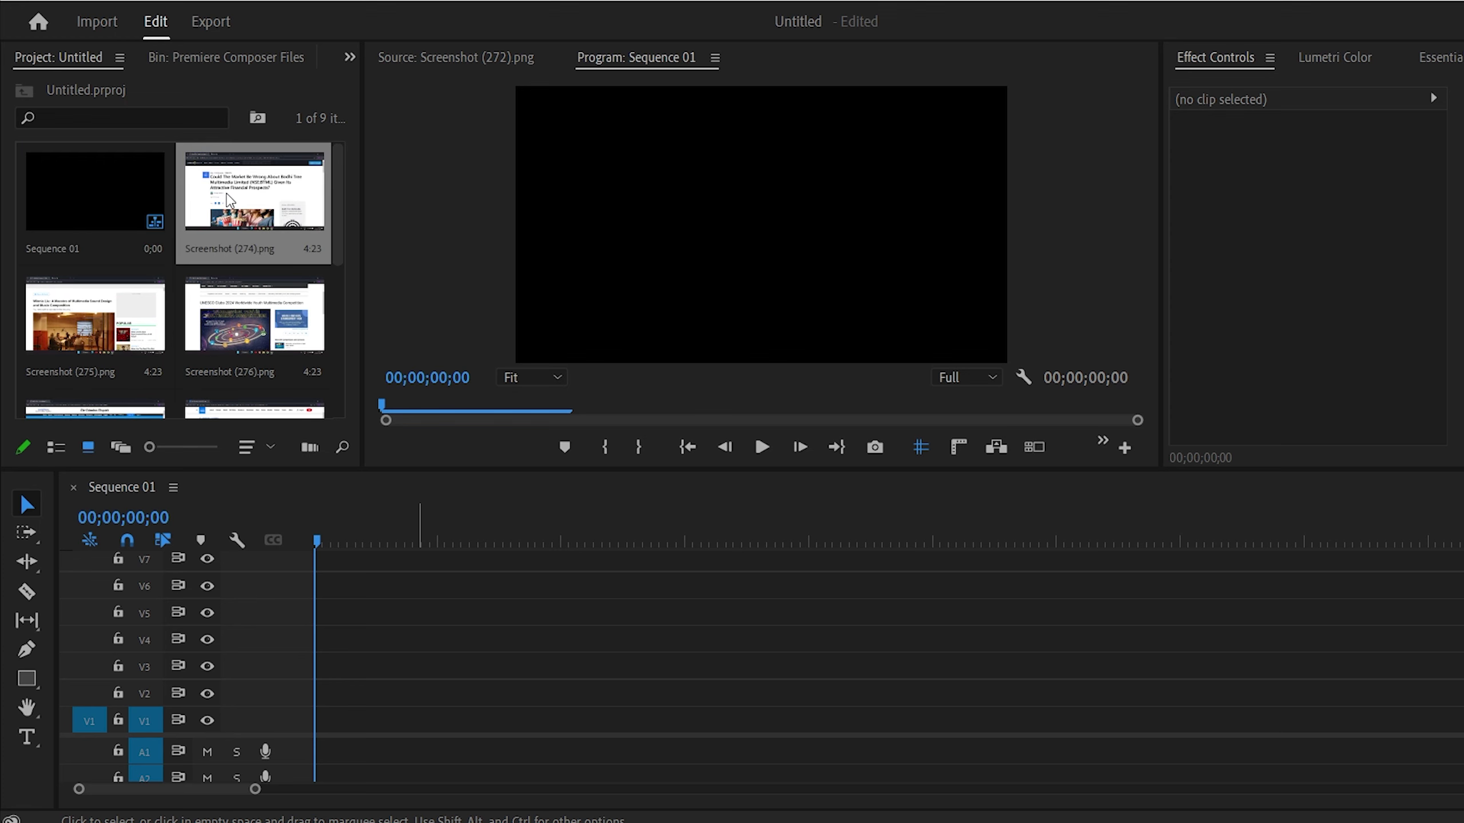
{"action": "mouse_move", "coordinate": [243, 199]}
{"action": "left_mouse_down"}
{"action": "mouse_move", "coordinate": [450, 678]}
{"action": "mouse_move", "coordinate": [350, 728]}
{"action": "left_mouse_up"}
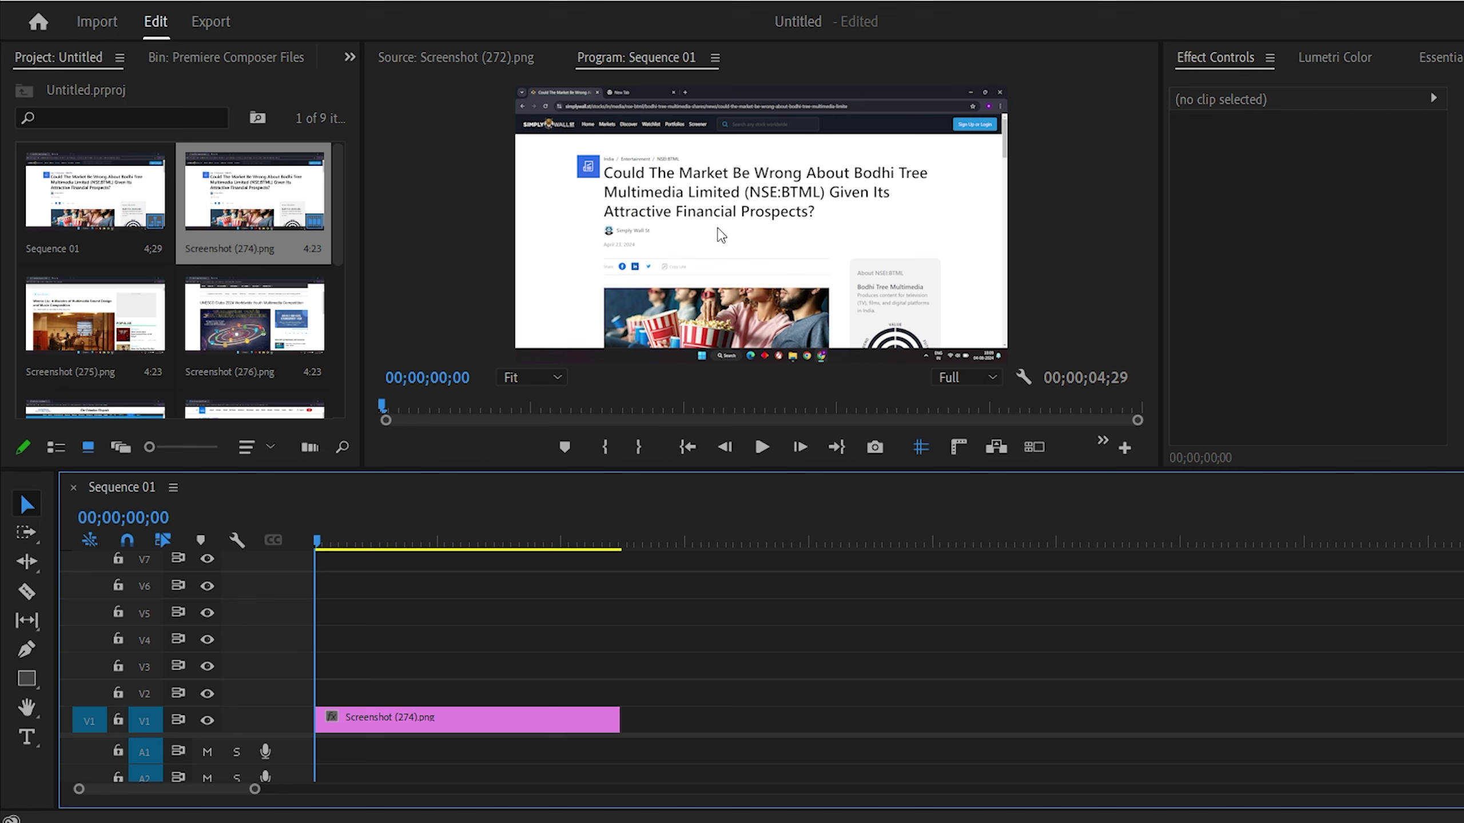
- Set Screenshot (274).png to Scale 205 and Position 1802, 678 to frame the headline
{"action": "left_click", "coordinate": [383, 728]}
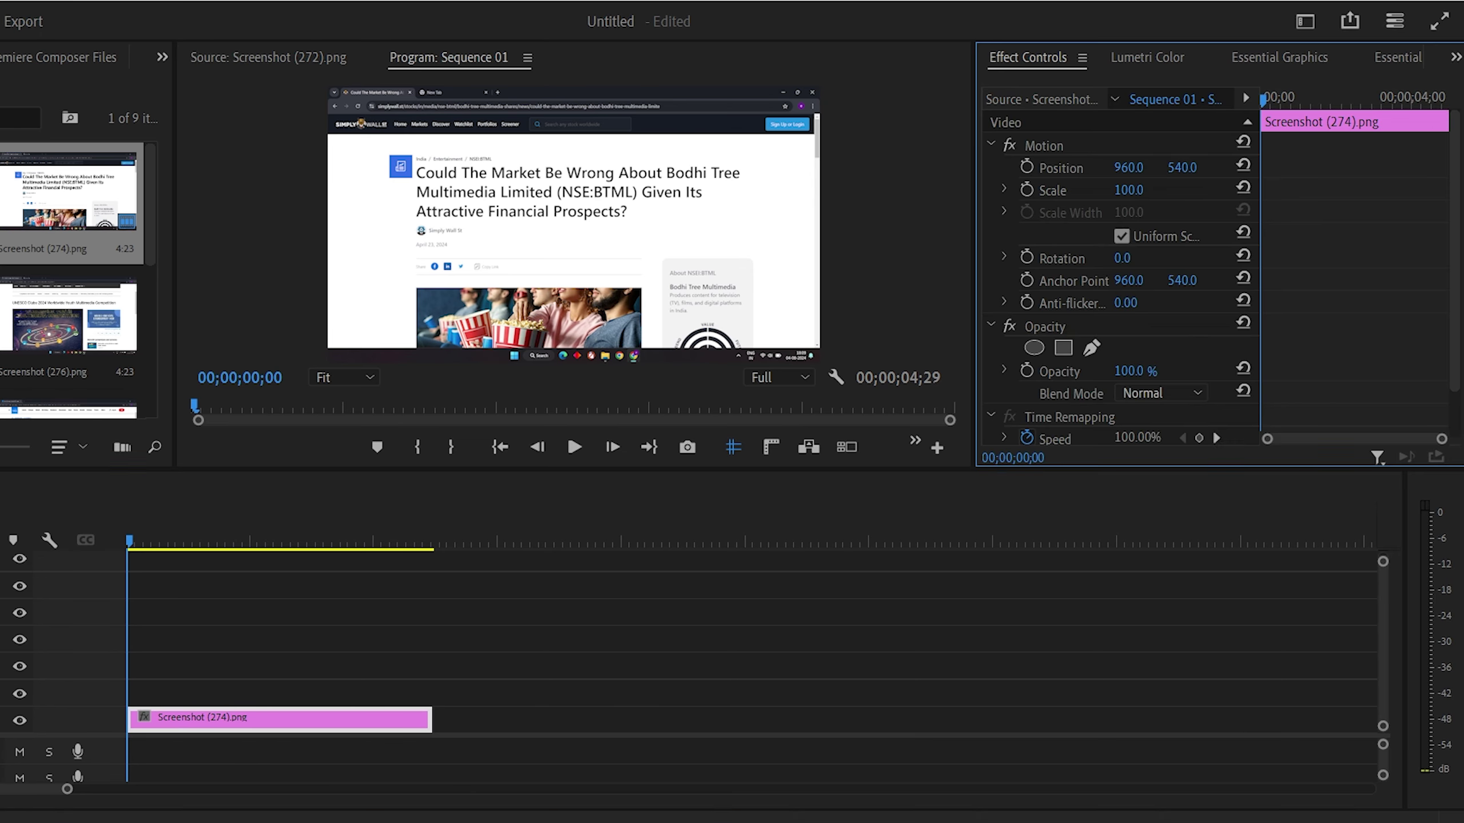
{"action": "left_click_drag", "start_coordinate": [1314, 191], "coordinate": [1375, 191]}
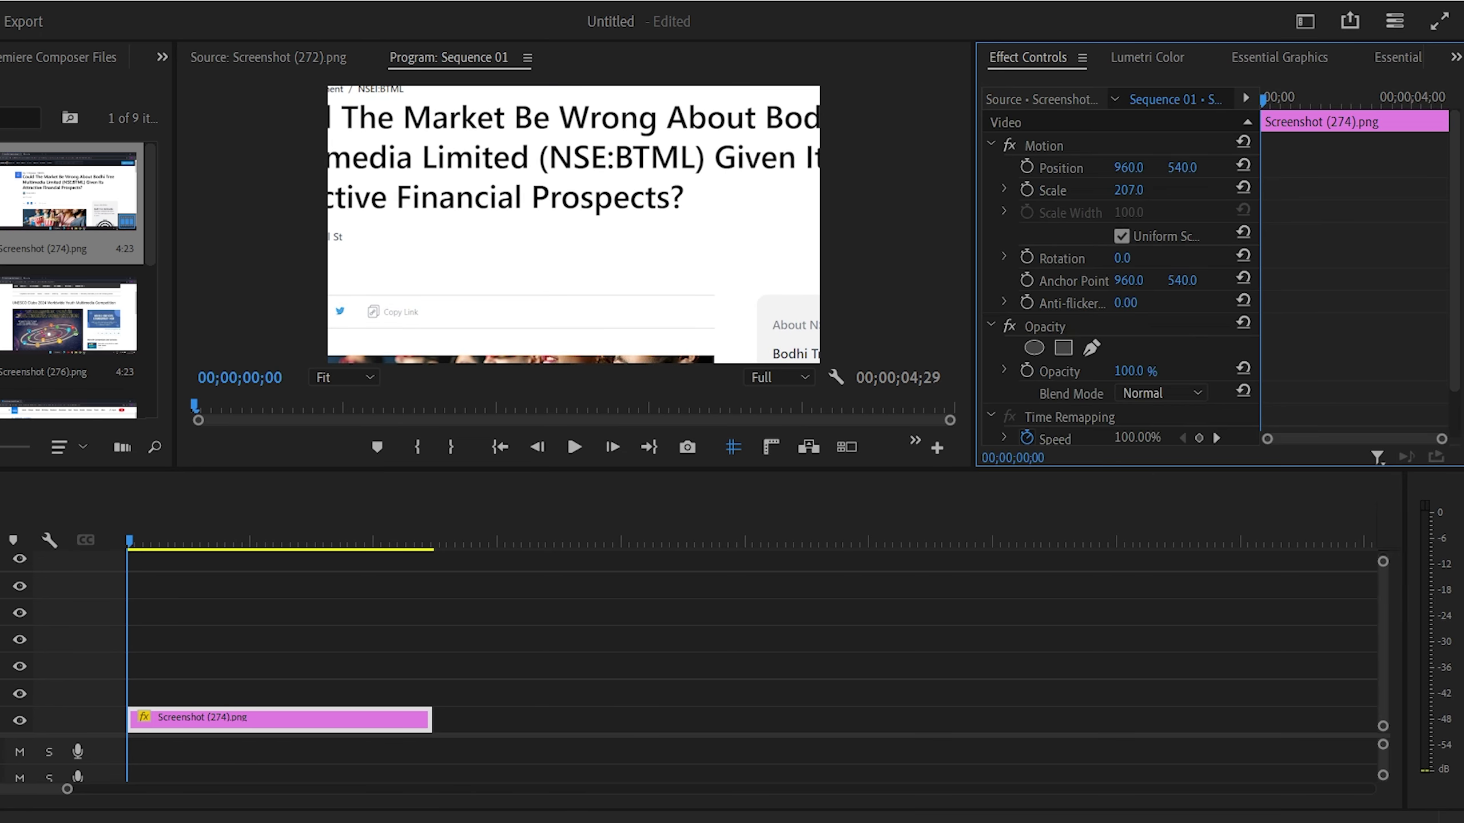
{"action": "left_click_drag", "start_coordinate": [1128, 167], "coordinate": [1217, 167]}
{"action": "left_click_drag", "start_coordinate": [444, 197], "coordinate": [467, 196]}
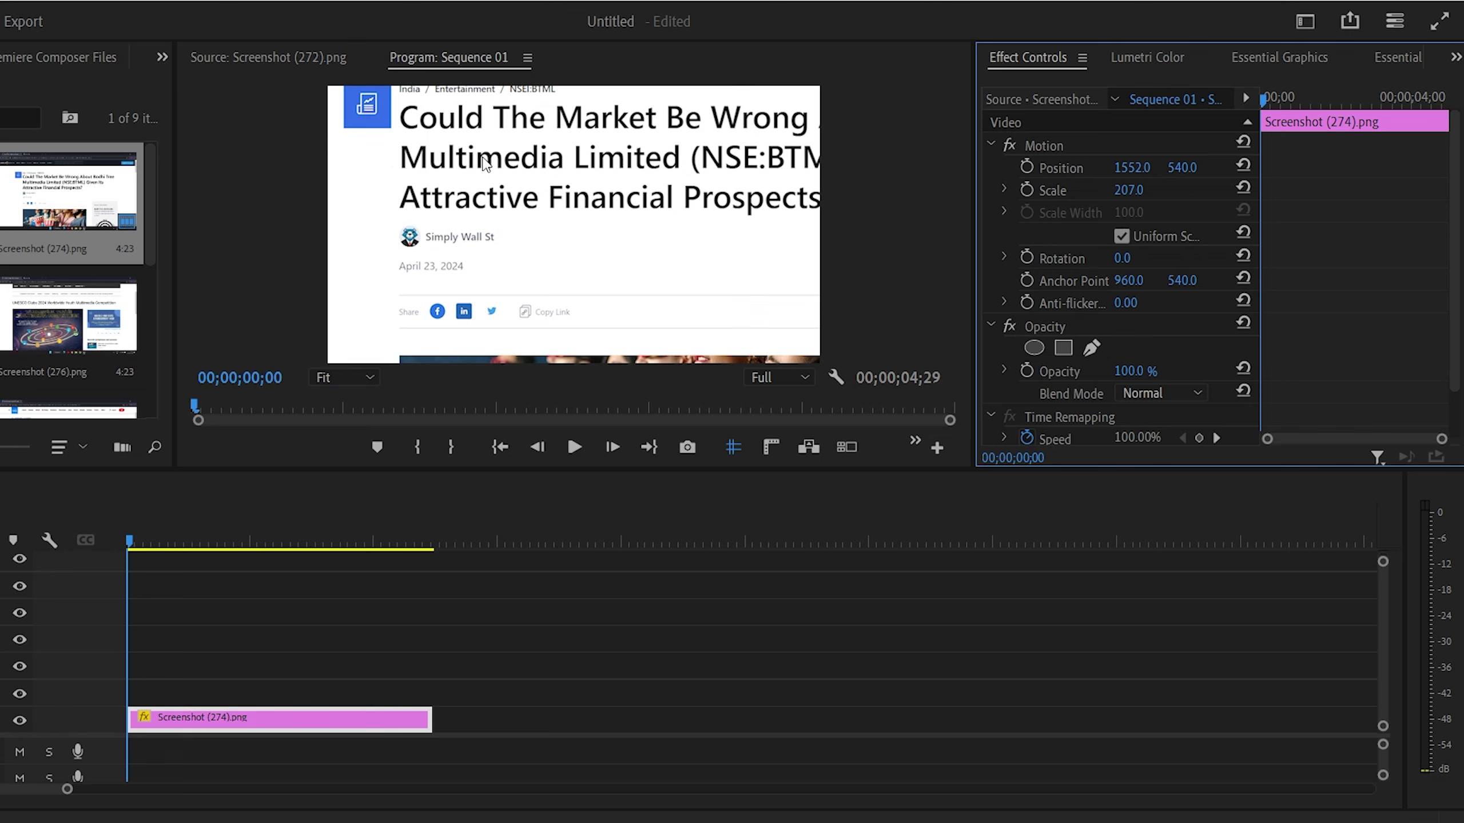
{"action": "mouse_move", "coordinate": [485, 164]}
{"action": "left_mouse_down"}
{"action": "mouse_move", "coordinate": [553, 197]}
{"action": "mouse_move", "coordinate": [513, 191]}
{"action": "left_mouse_up"}
{"action": "left_click_drag", "start_coordinate": [1128, 190], "coordinate": [1130, 190]}
{"action": "left_click_drag", "start_coordinate": [547, 230], "coordinate": [587, 243]}
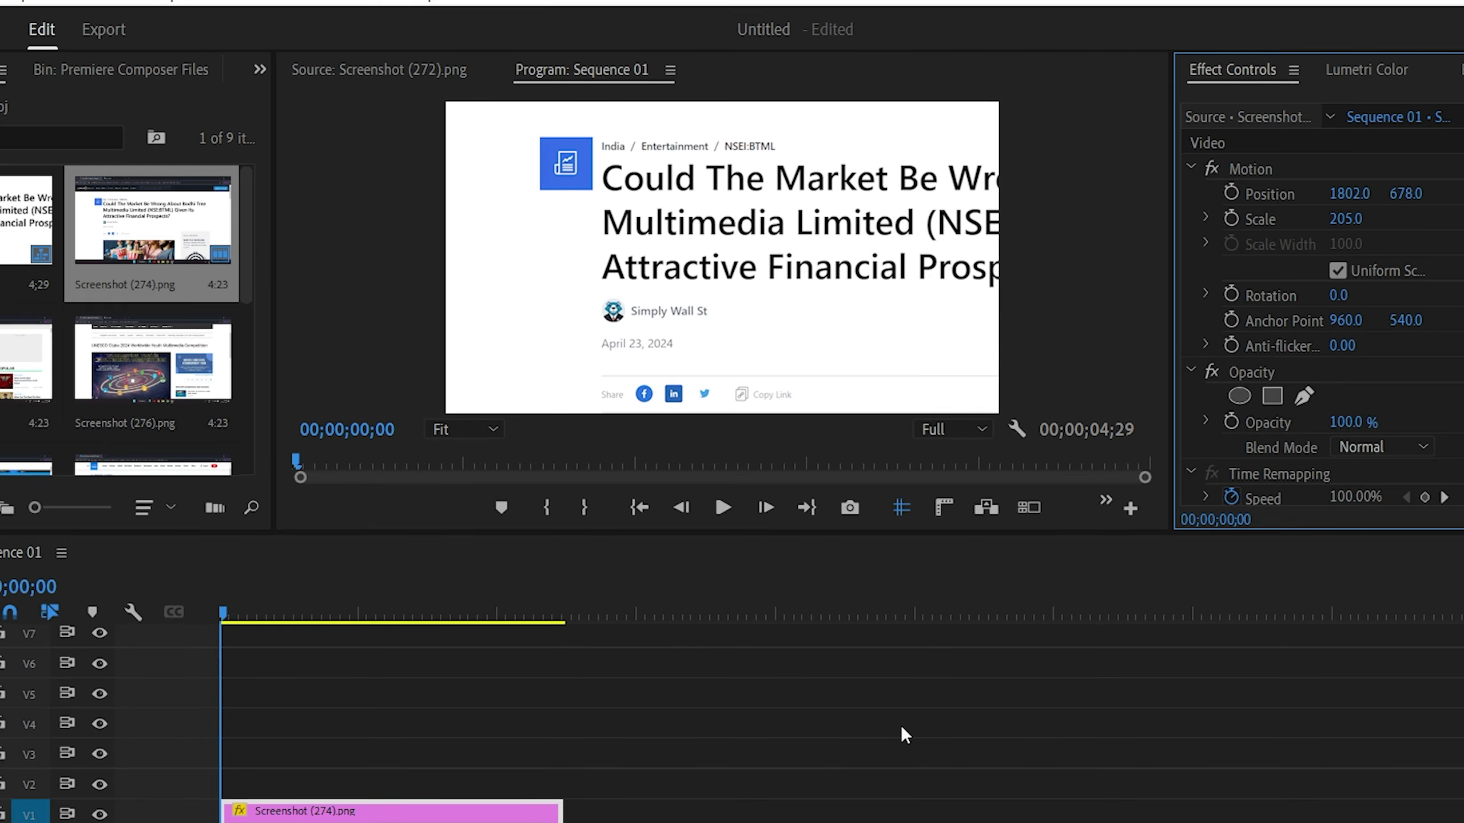
{"action": "left_click", "coordinate": [1132, 521]}
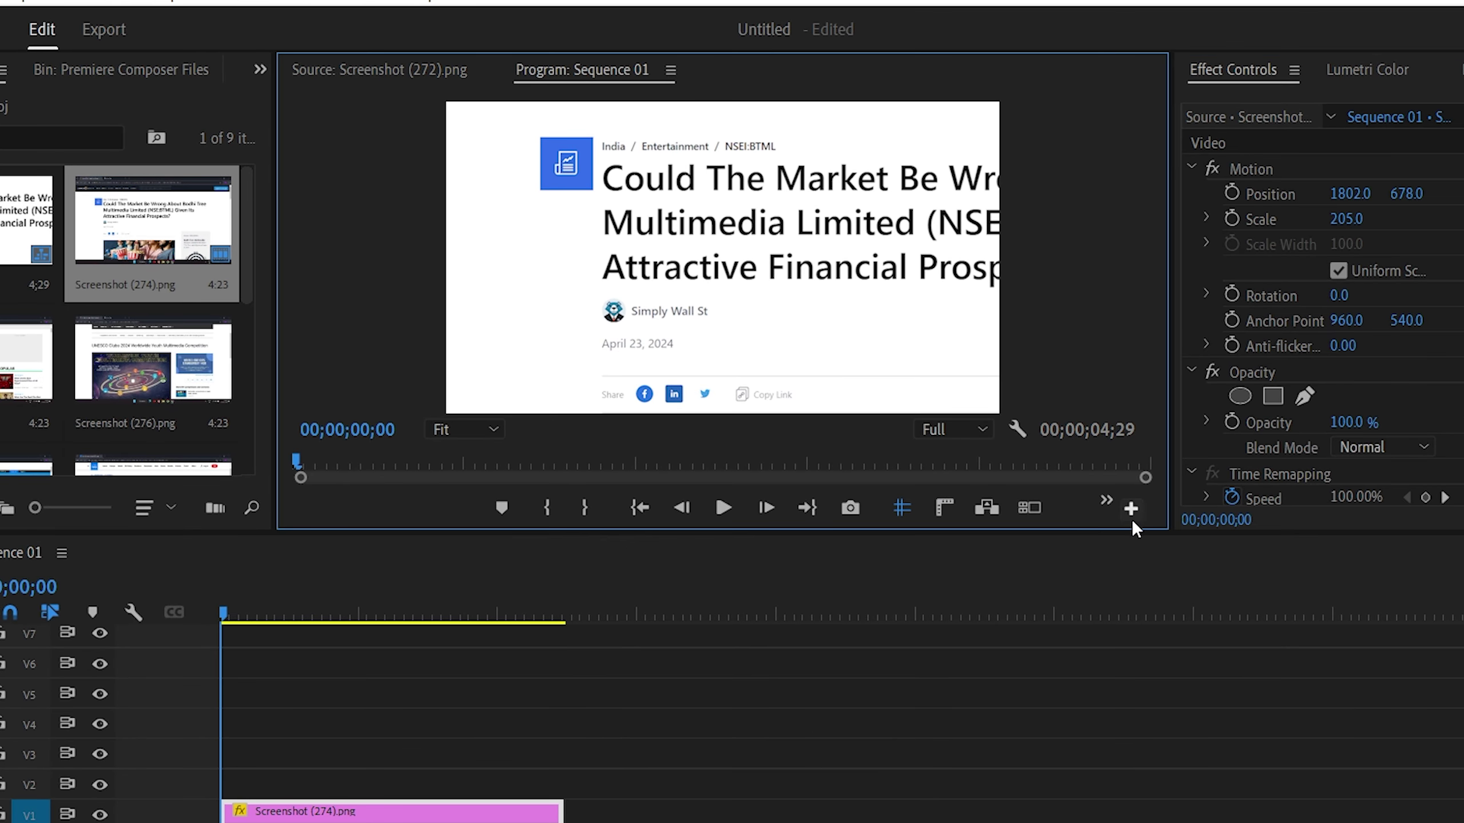
- Add Show Rulers and Show Guides buttons to the Program Monitor button bar
{"action": "left_click", "coordinate": [1130, 509]}
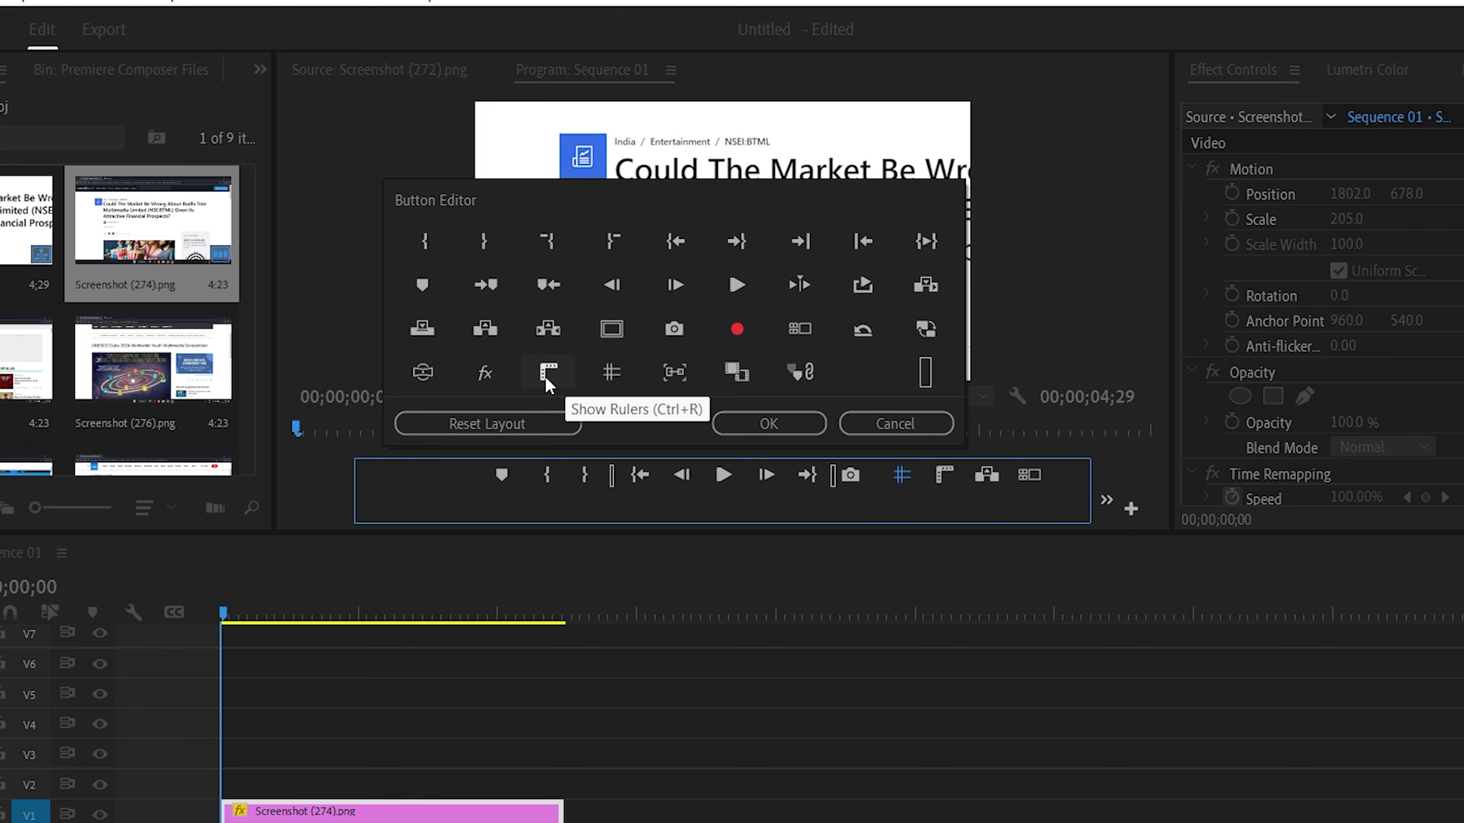
{"action": "left_click_drag", "start_coordinate": [546, 373], "coordinate": [933, 481]}
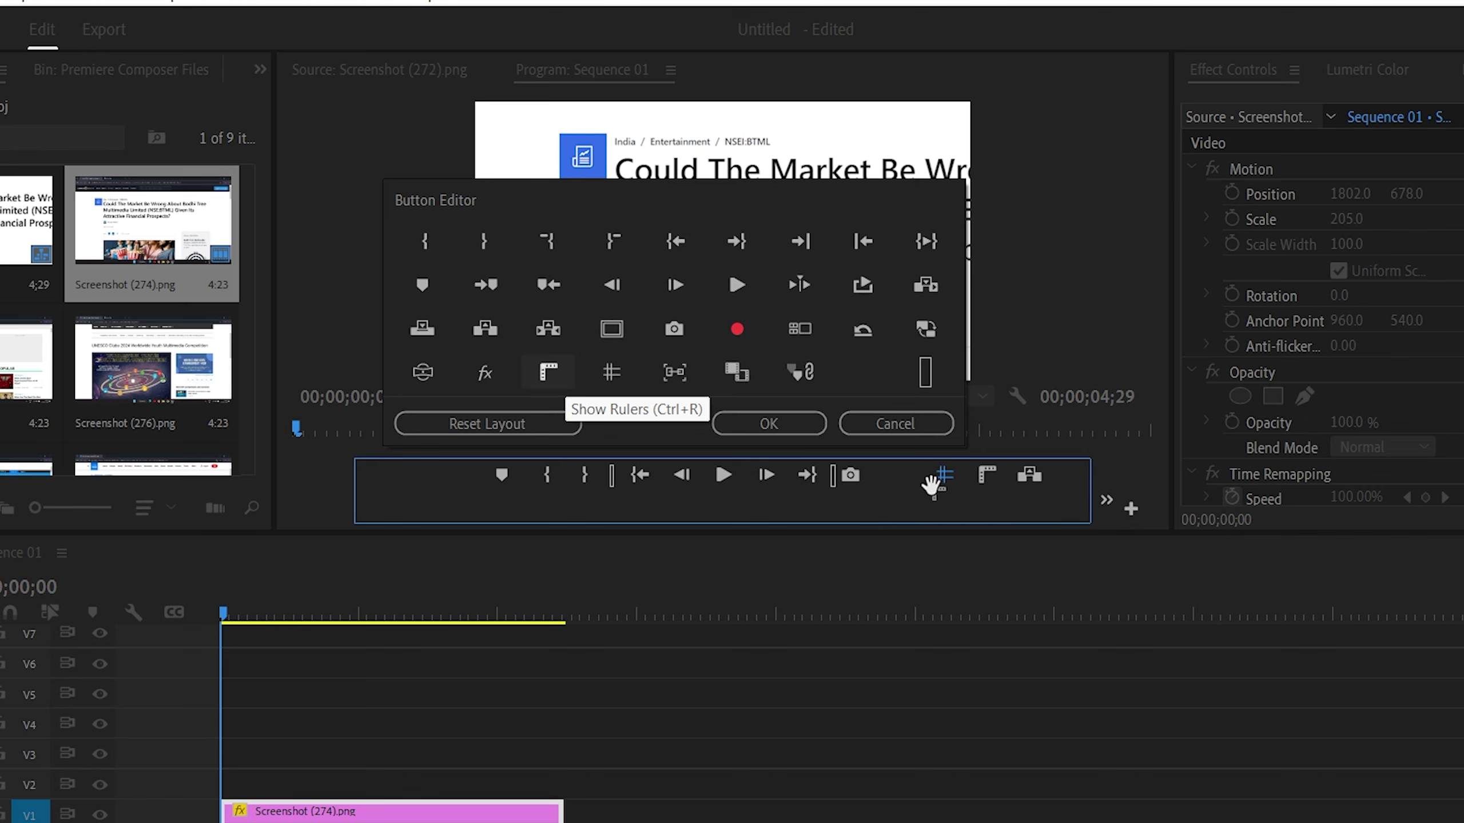
{"action": "left_click_drag", "start_coordinate": [933, 482], "coordinate": [932, 485]}
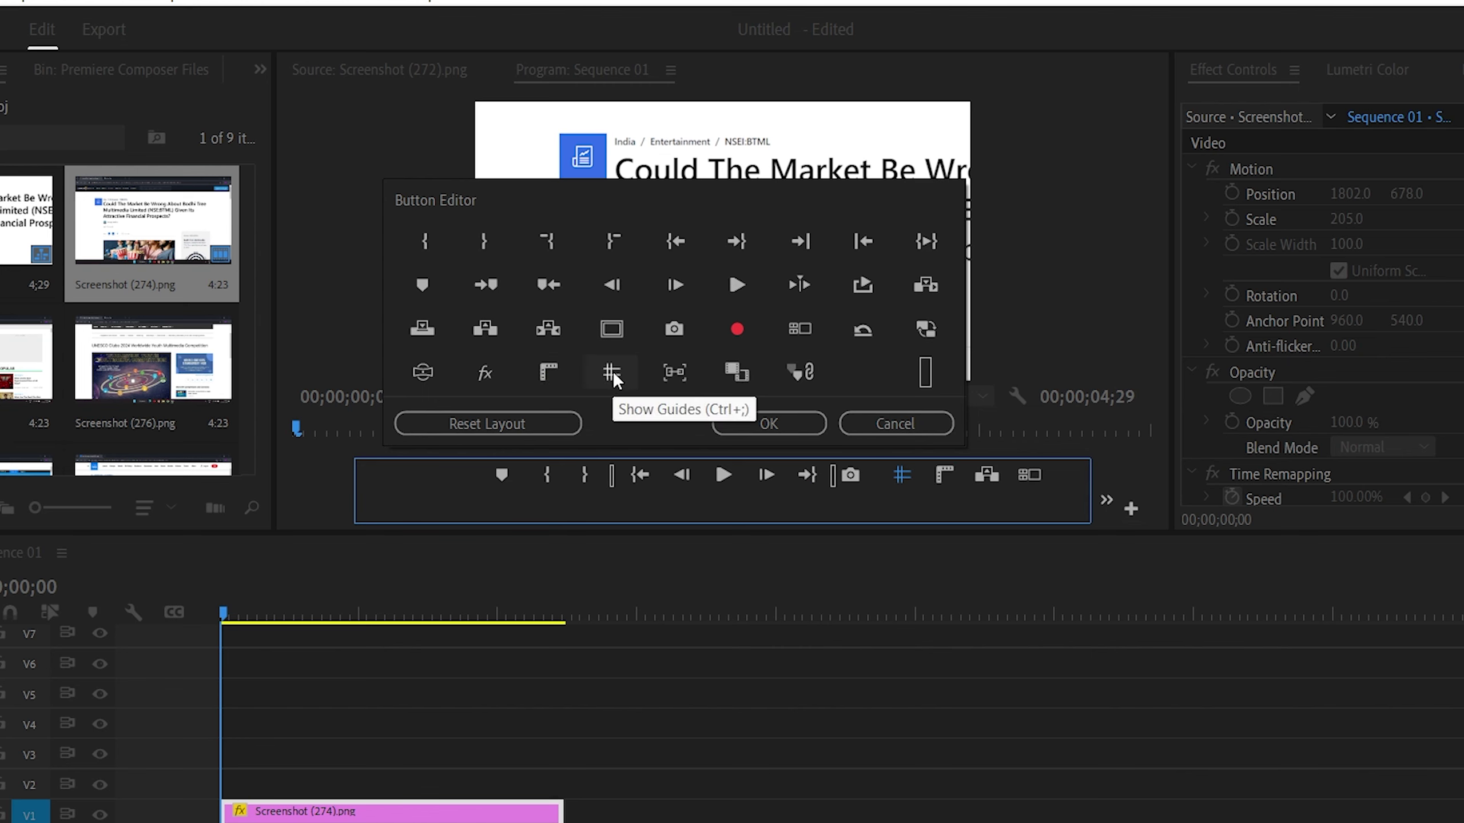
{"action": "left_click_drag", "start_coordinate": [613, 370], "coordinate": [905, 480]}
{"action": "left_click_drag", "start_coordinate": [904, 480], "coordinate": [903, 480]}
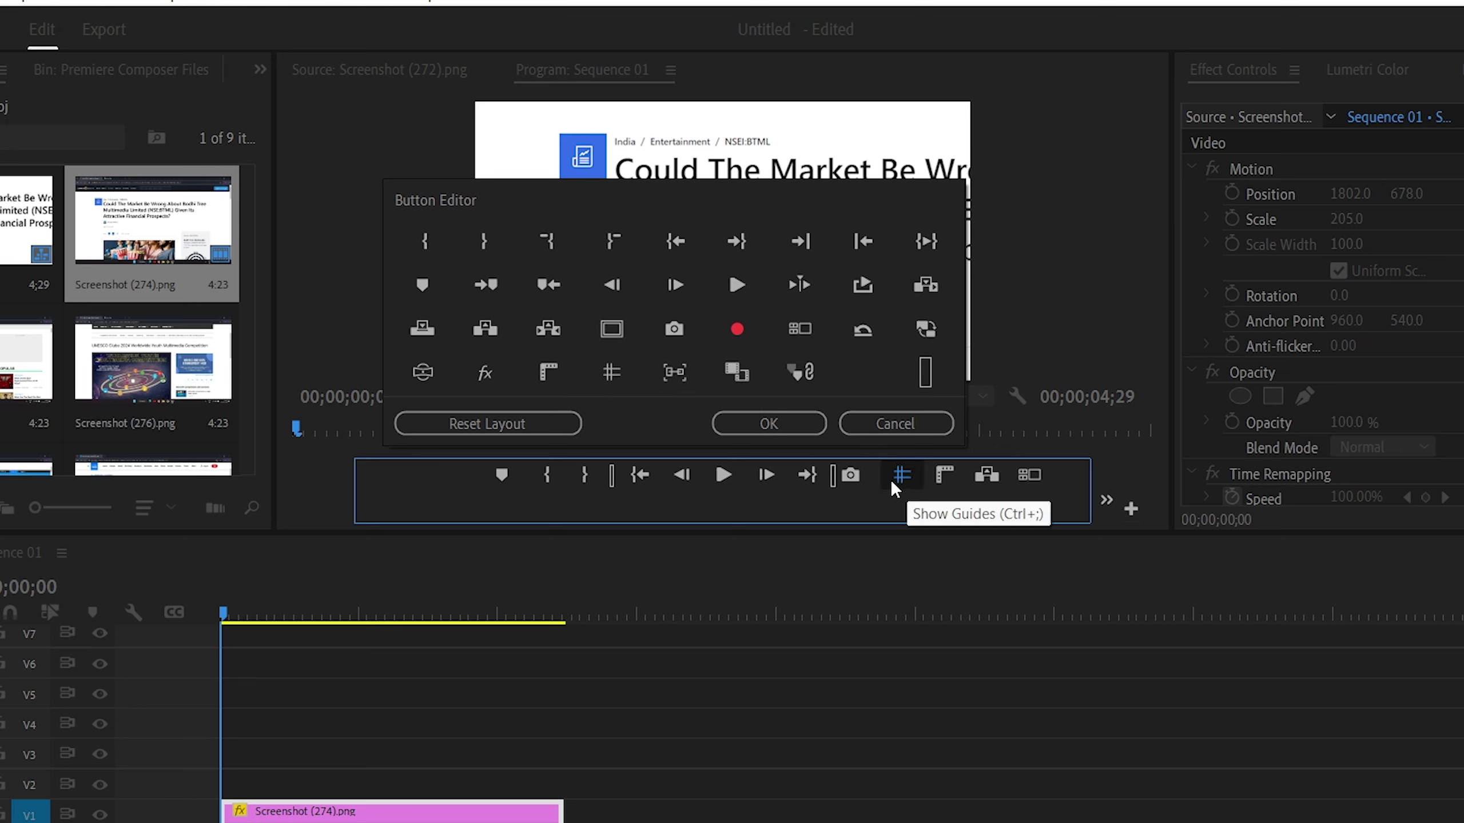
{"action": "left_click", "coordinate": [766, 423]}
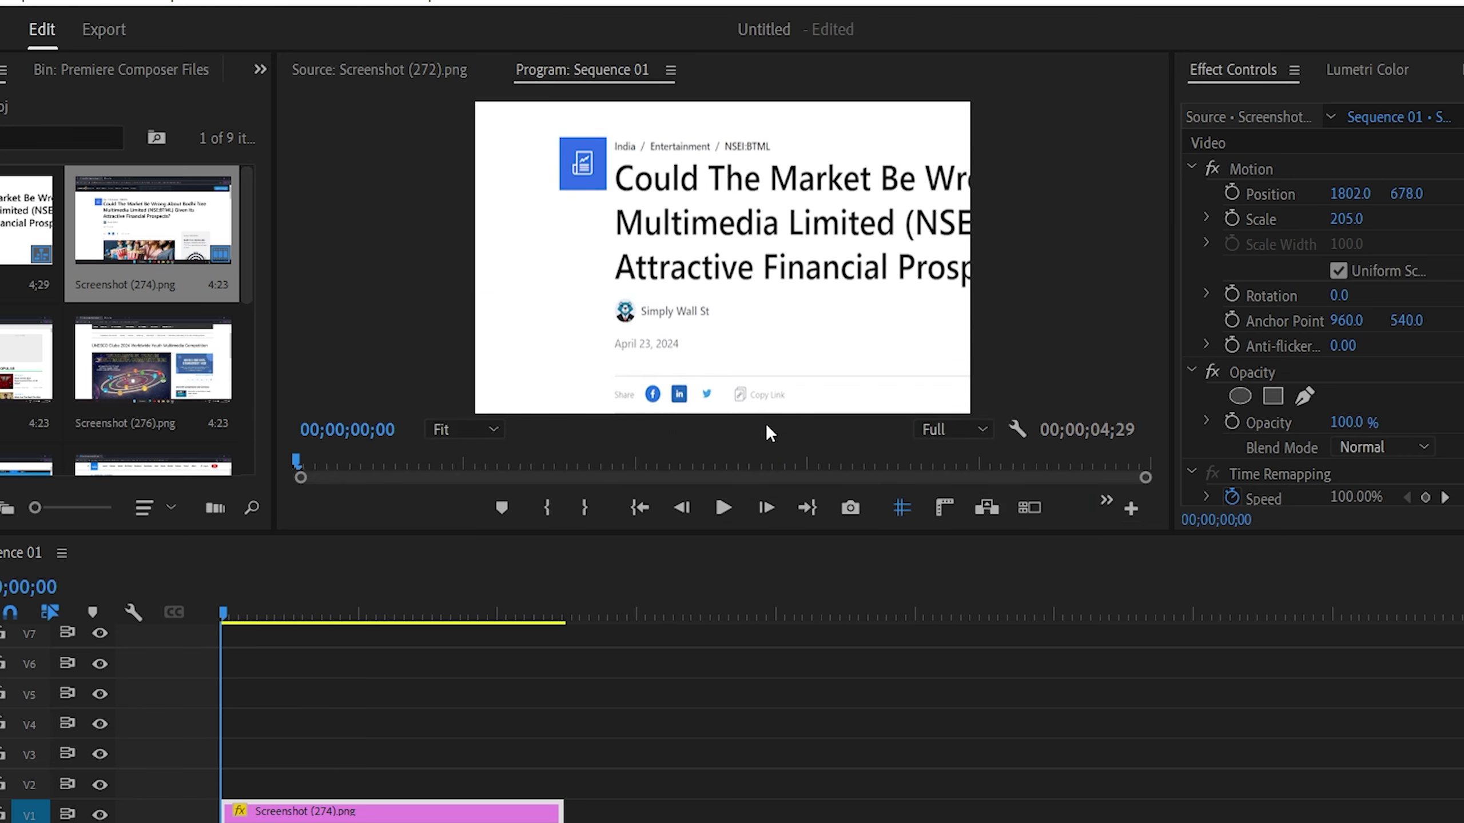
{"action": "left_click", "coordinate": [897, 506]}
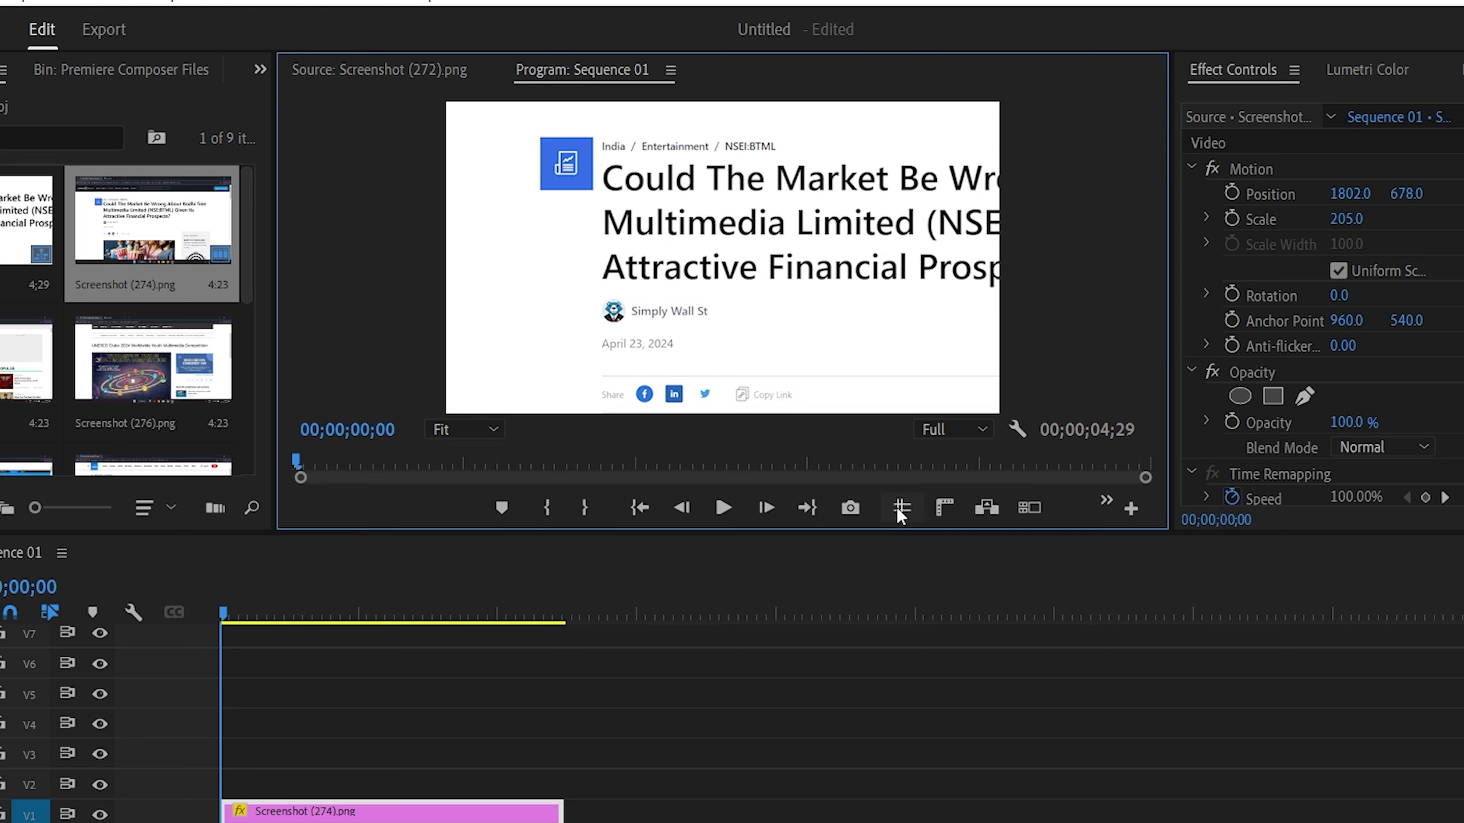
- Show rulers and drag two vertical and two horizontal guides around the Multimedia headline
{"action": "left_click", "coordinate": [940, 510]}
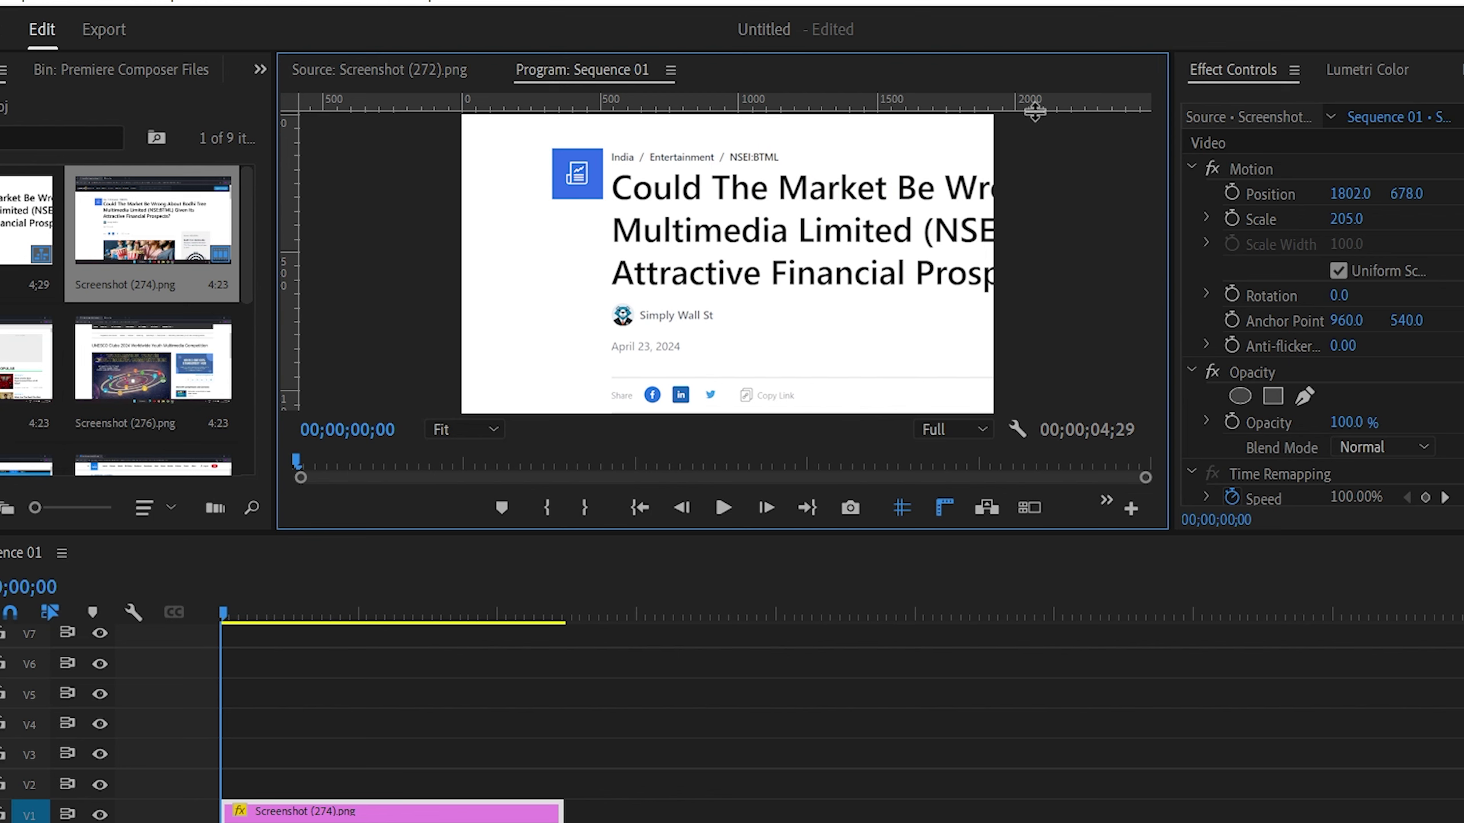
{"action": "left_click_drag", "start_coordinate": [1038, 109], "coordinate": [1054, 215]}
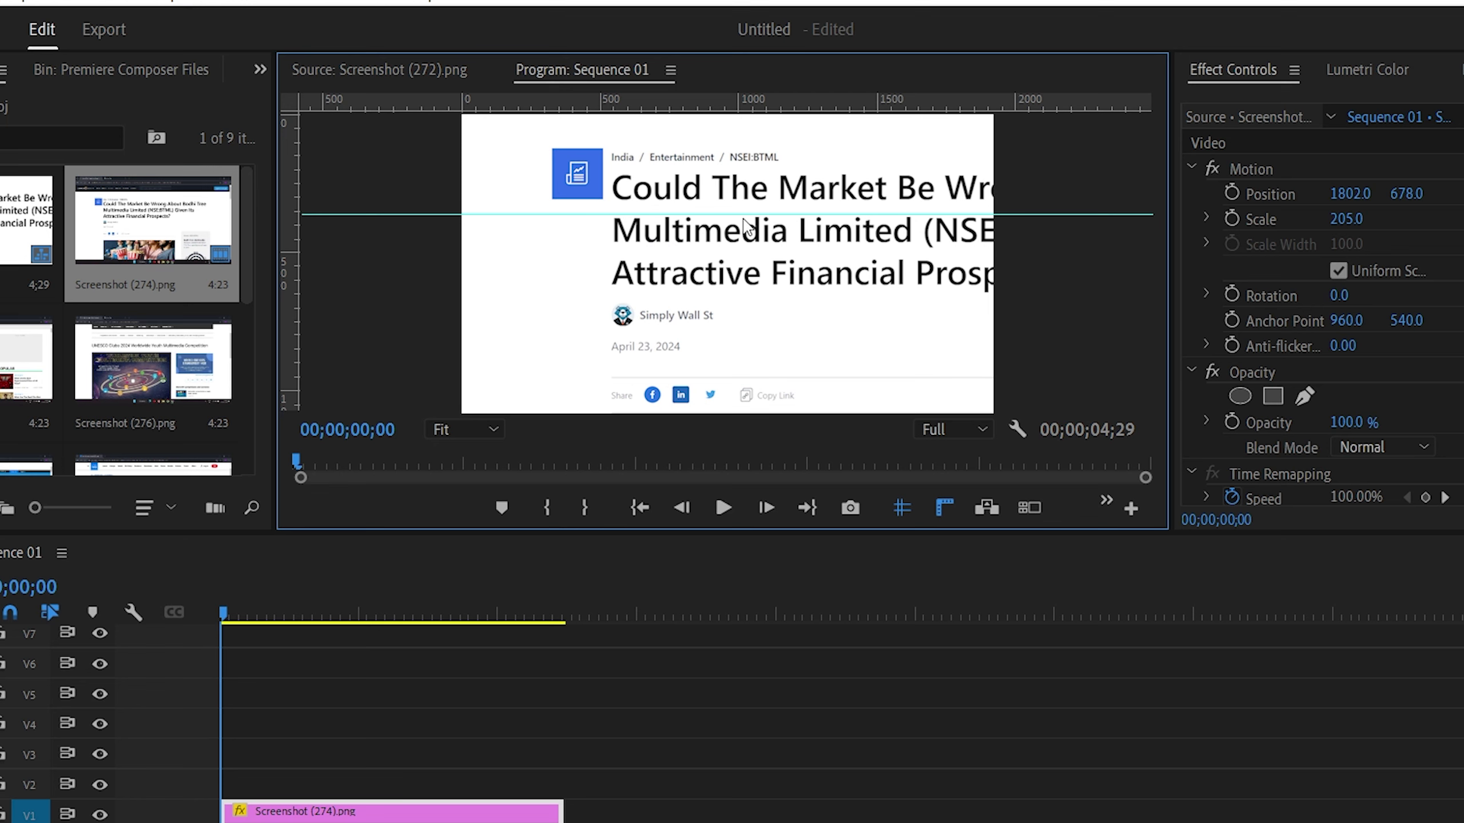
{"action": "left_click_drag", "start_coordinate": [293, 274], "coordinate": [611, 279]}
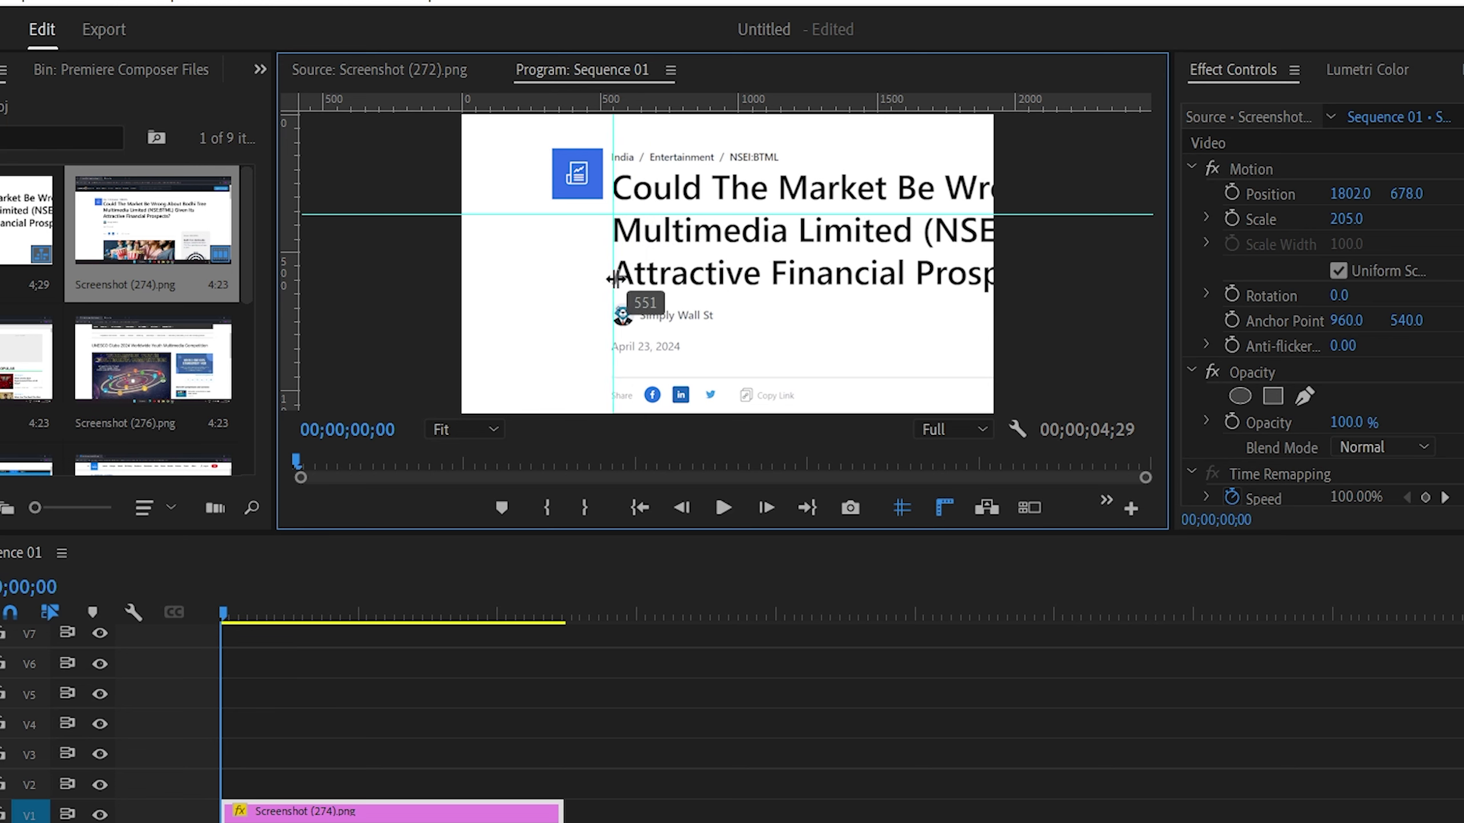
{"action": "left_click_drag", "start_coordinate": [293, 271], "coordinate": [786, 272]}
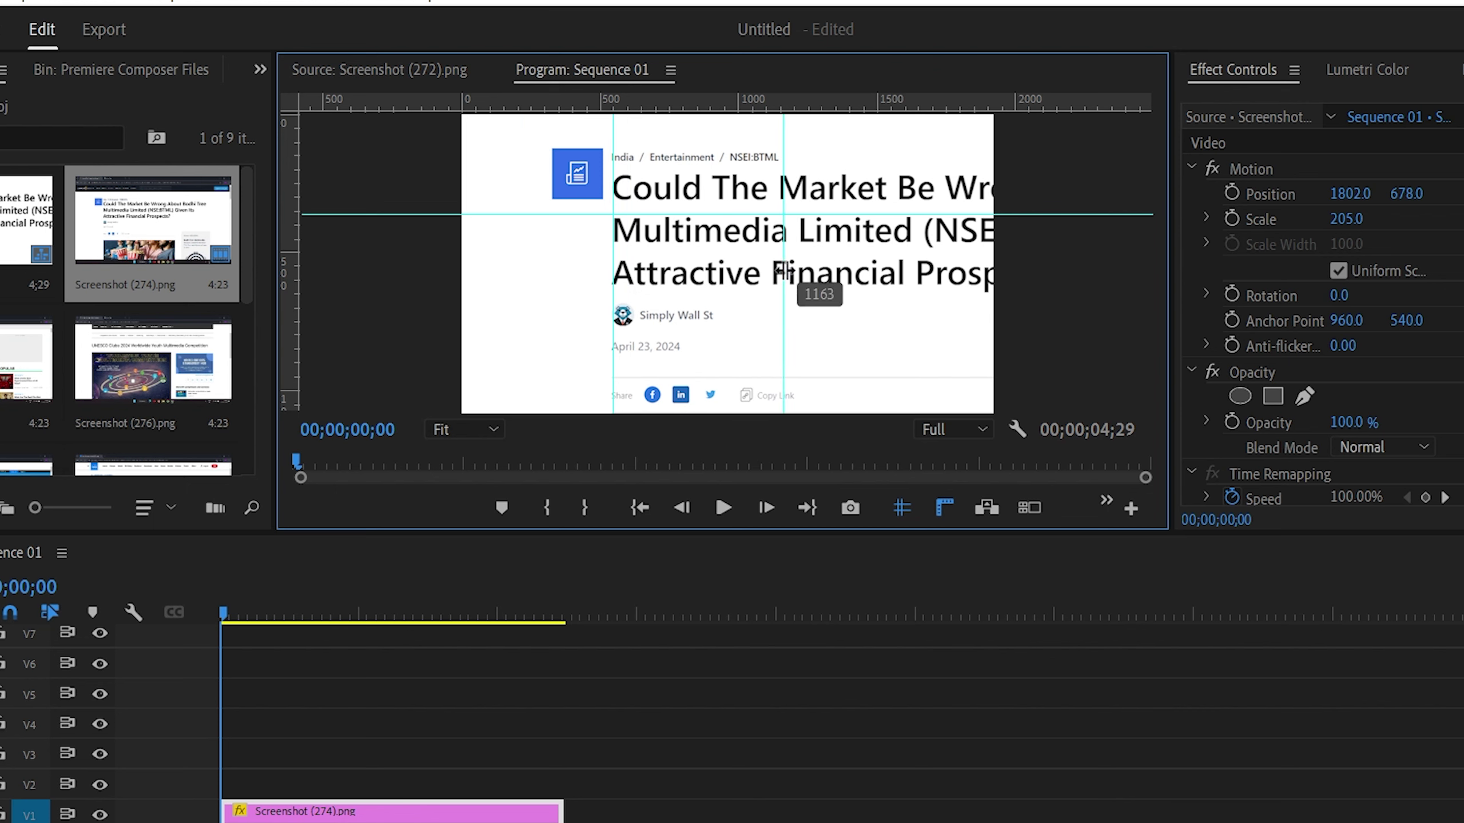
{"action": "left_click_drag", "start_coordinate": [787, 273], "coordinate": [789, 271]}
{"action": "left_click_drag", "start_coordinate": [715, 105], "coordinate": [733, 245]}
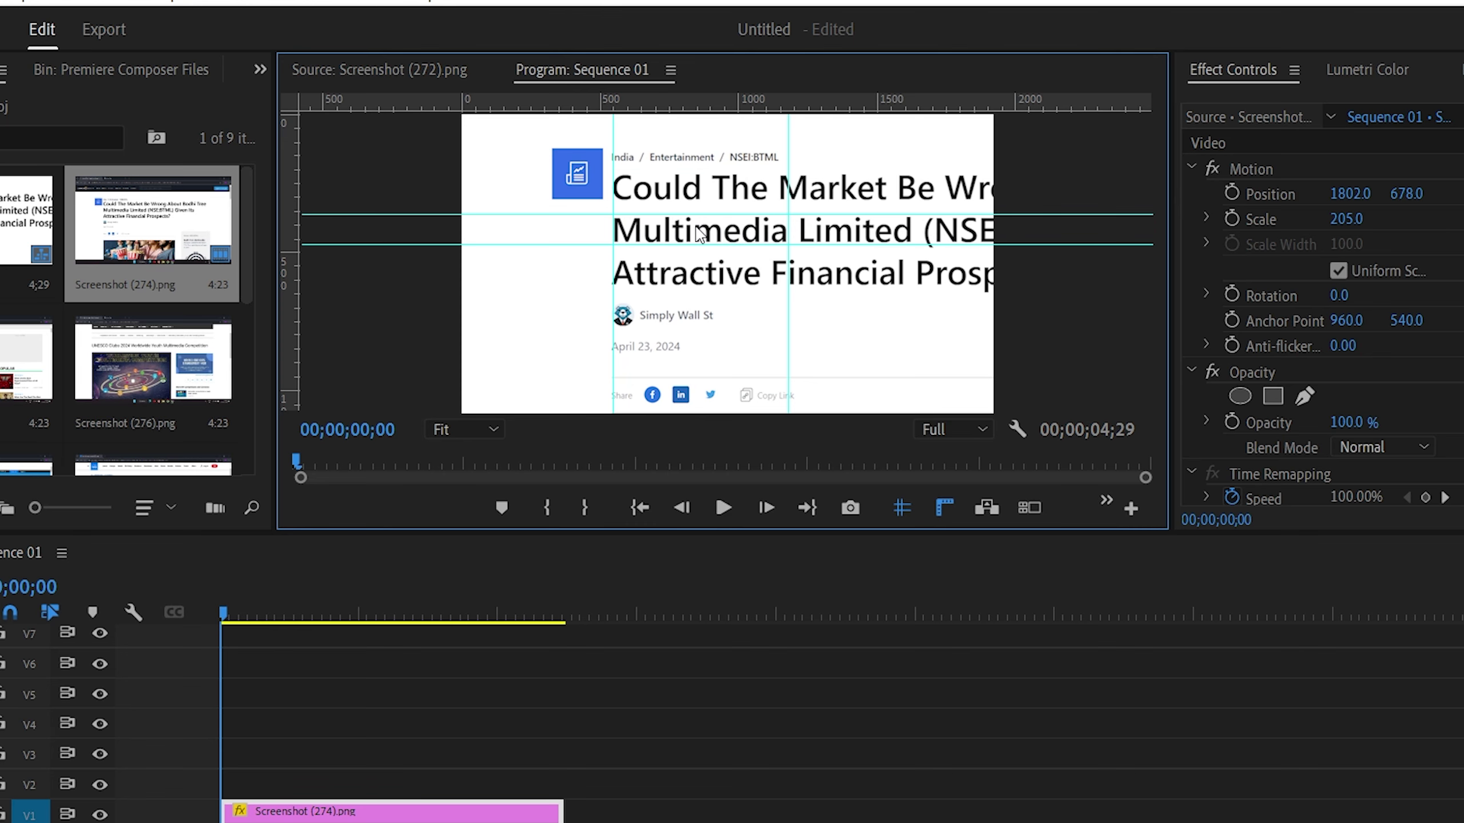
{"action": "left_click", "coordinate": [463, 625]}
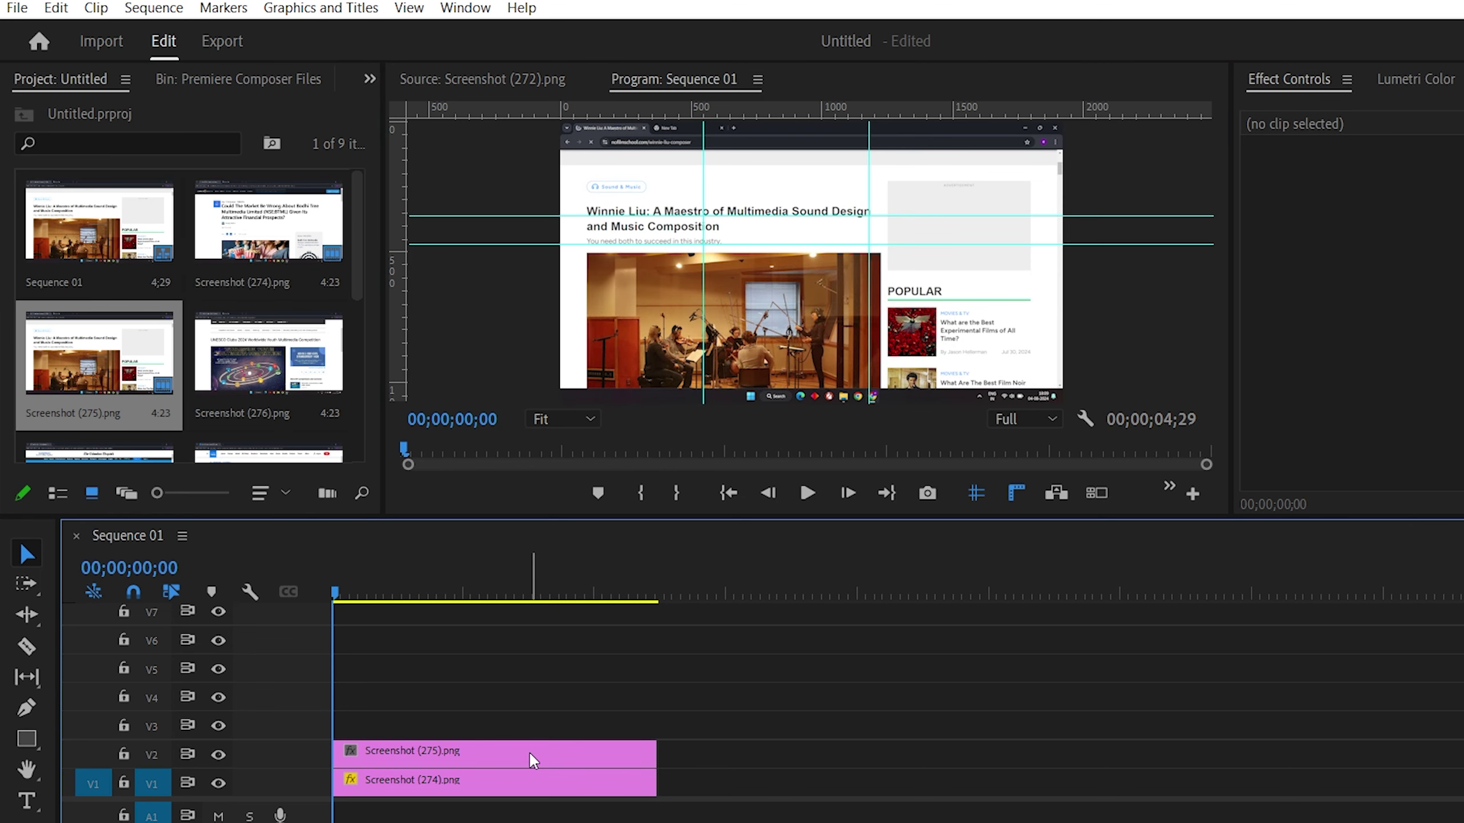
- Put Screenshot (275).png on V2 at Scale 261 and Position 1403, 932
{"action": "left_click_drag", "start_coordinate": [104, 359], "coordinate": [528, 752]}
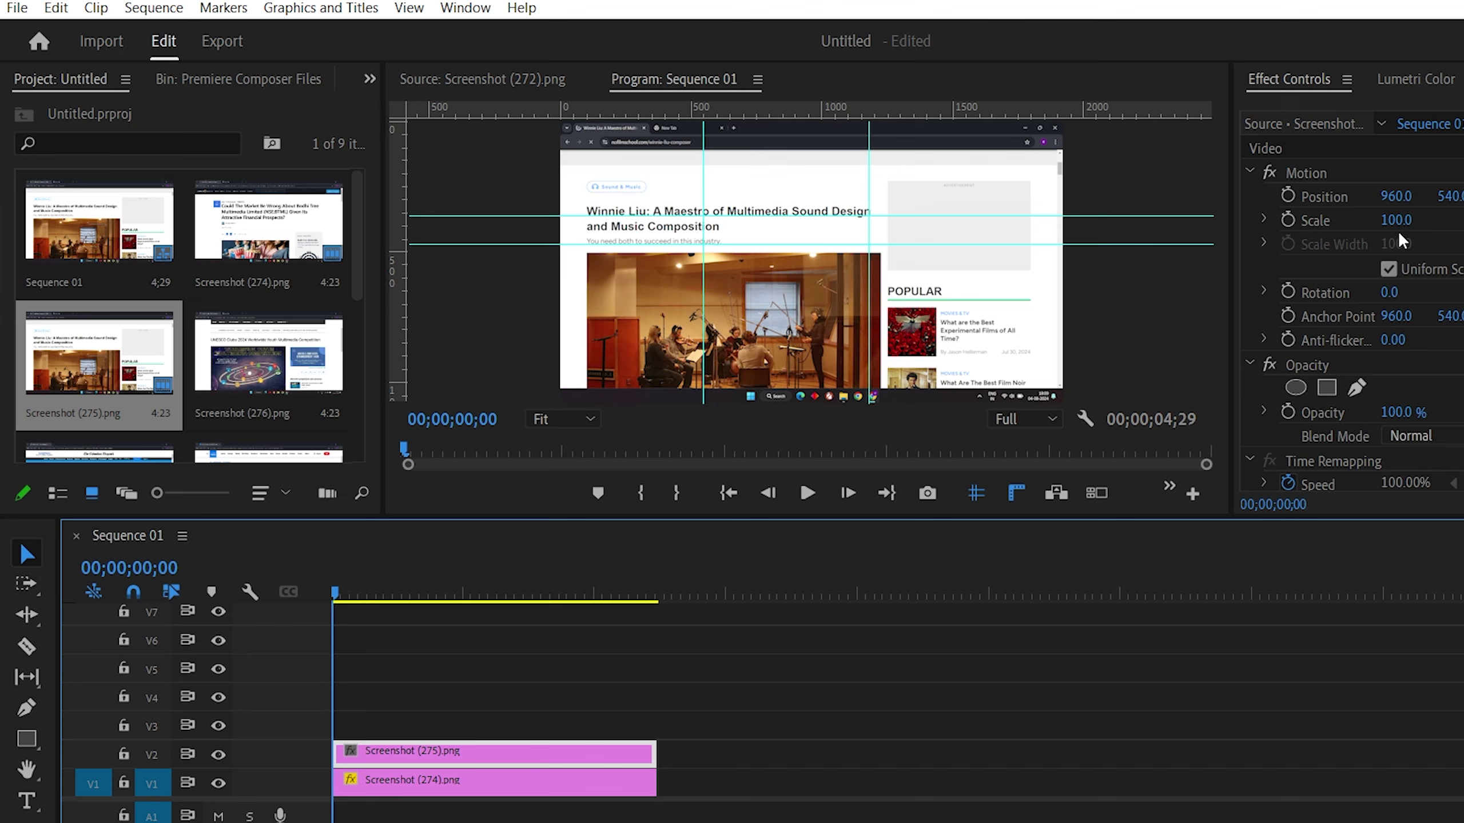
{"action": "left_click_drag", "start_coordinate": [1395, 219], "coordinate": [1463, 220]}
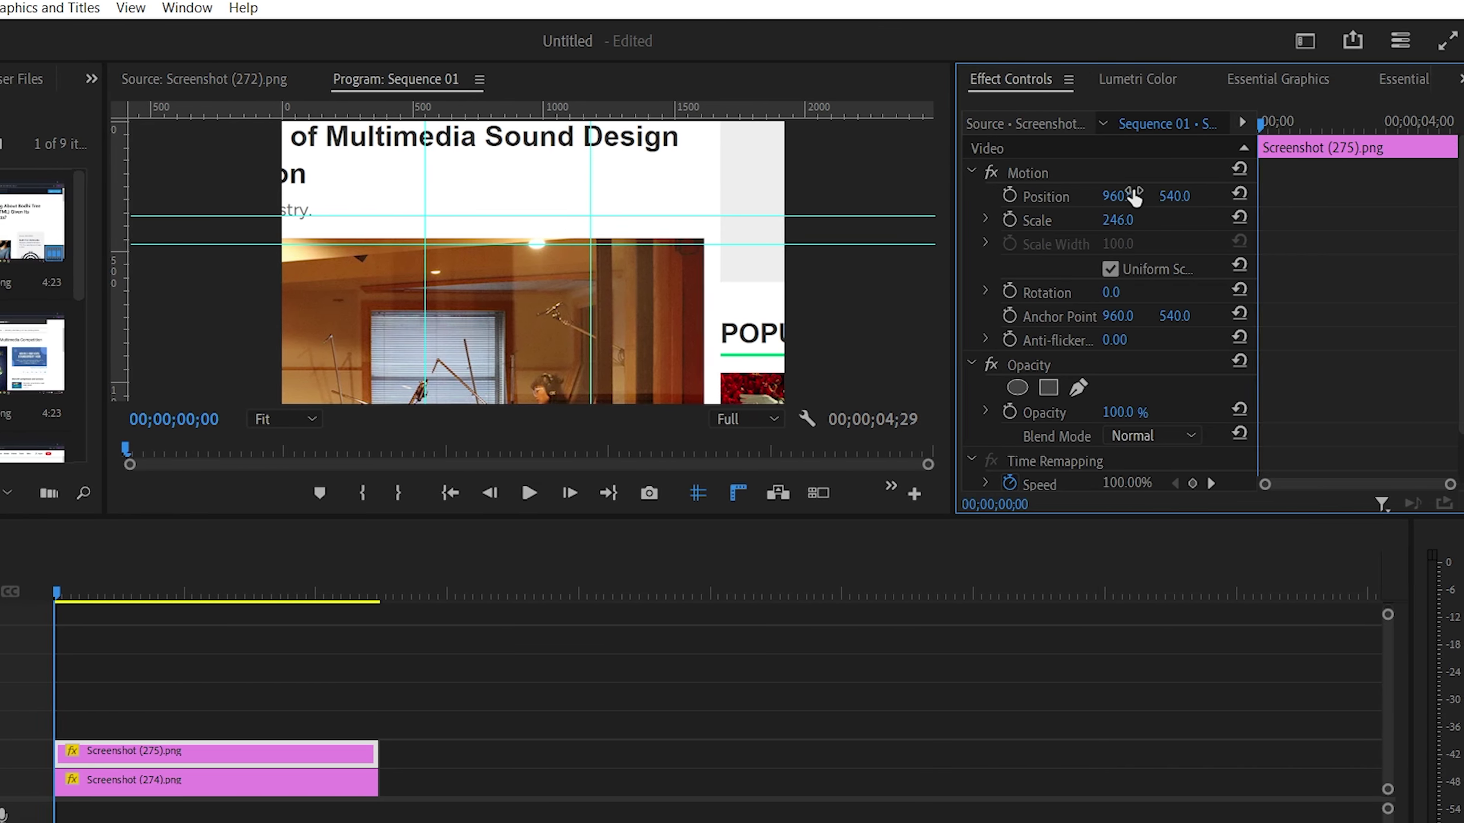
{"action": "left_click_drag", "start_coordinate": [750, 239], "coordinate": [857, 333]}
{"action": "left_click_drag", "start_coordinate": [1106, 220], "coordinate": [1119, 196]}
{"action": "left_click_drag", "start_coordinate": [1164, 196], "coordinate": [1182, 196]}
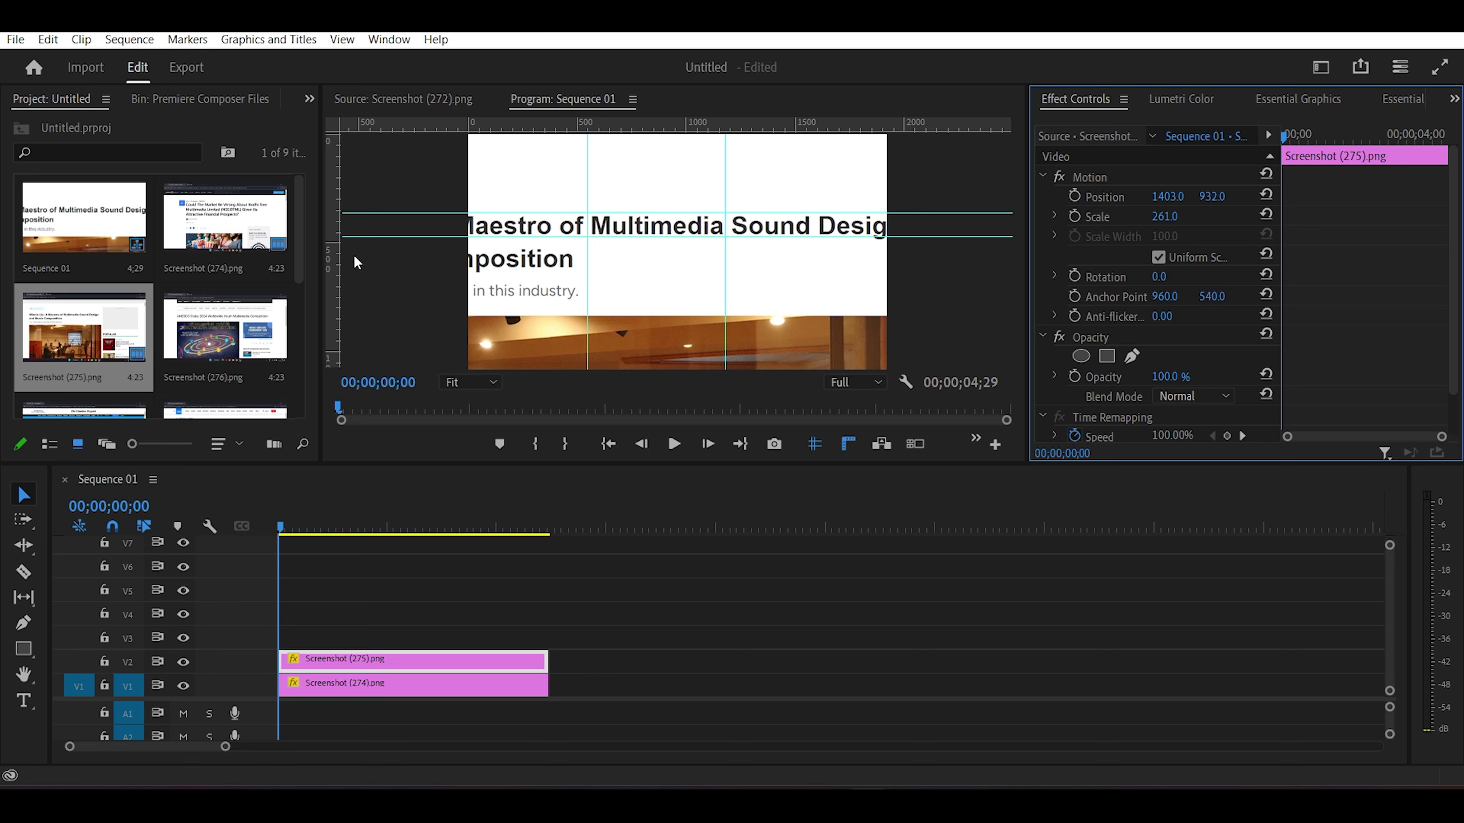
{"action": "scroll", "coordinate": [207, 243], "scroll_direction": "down", "scroll_amount": 1}
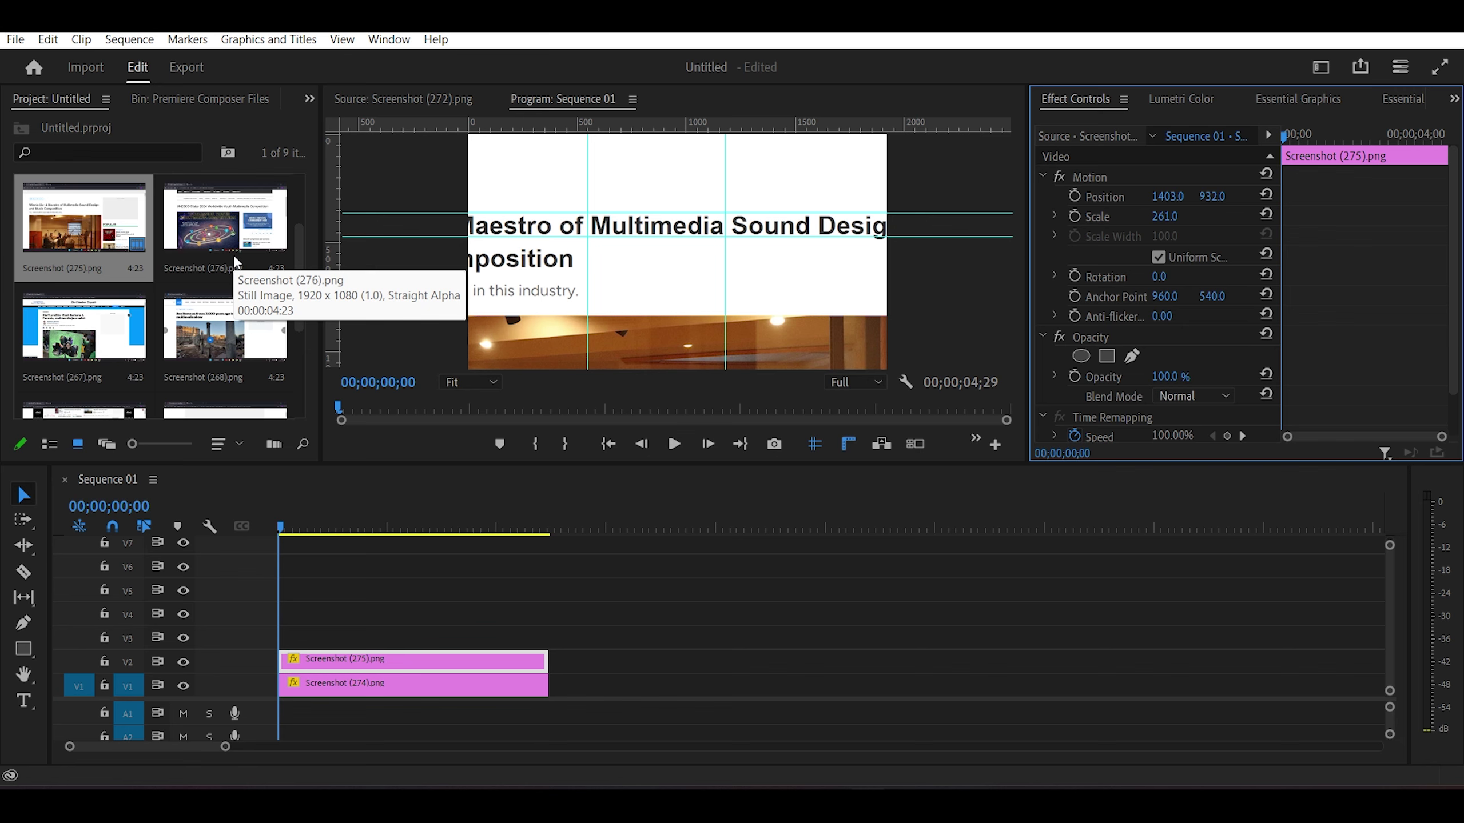
- Stack Screenshots 276, 267, 268, 271 and 272 on V3–V7, scaling each onto its headline
{"action": "left_click_drag", "start_coordinate": [234, 262], "coordinate": [288, 635]}
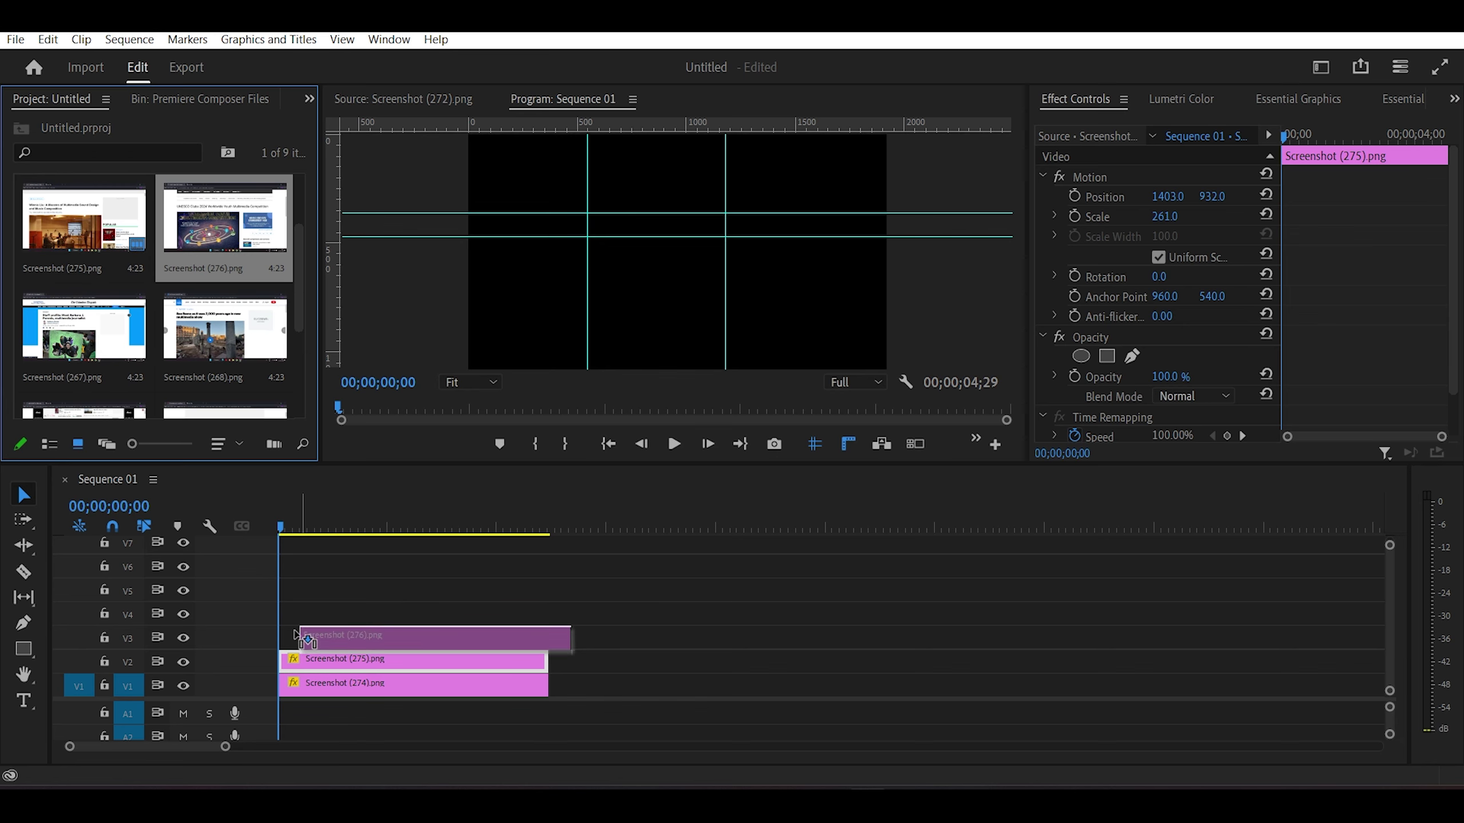
{"action": "left_click_drag", "start_coordinate": [83, 329], "coordinate": [288, 611]}
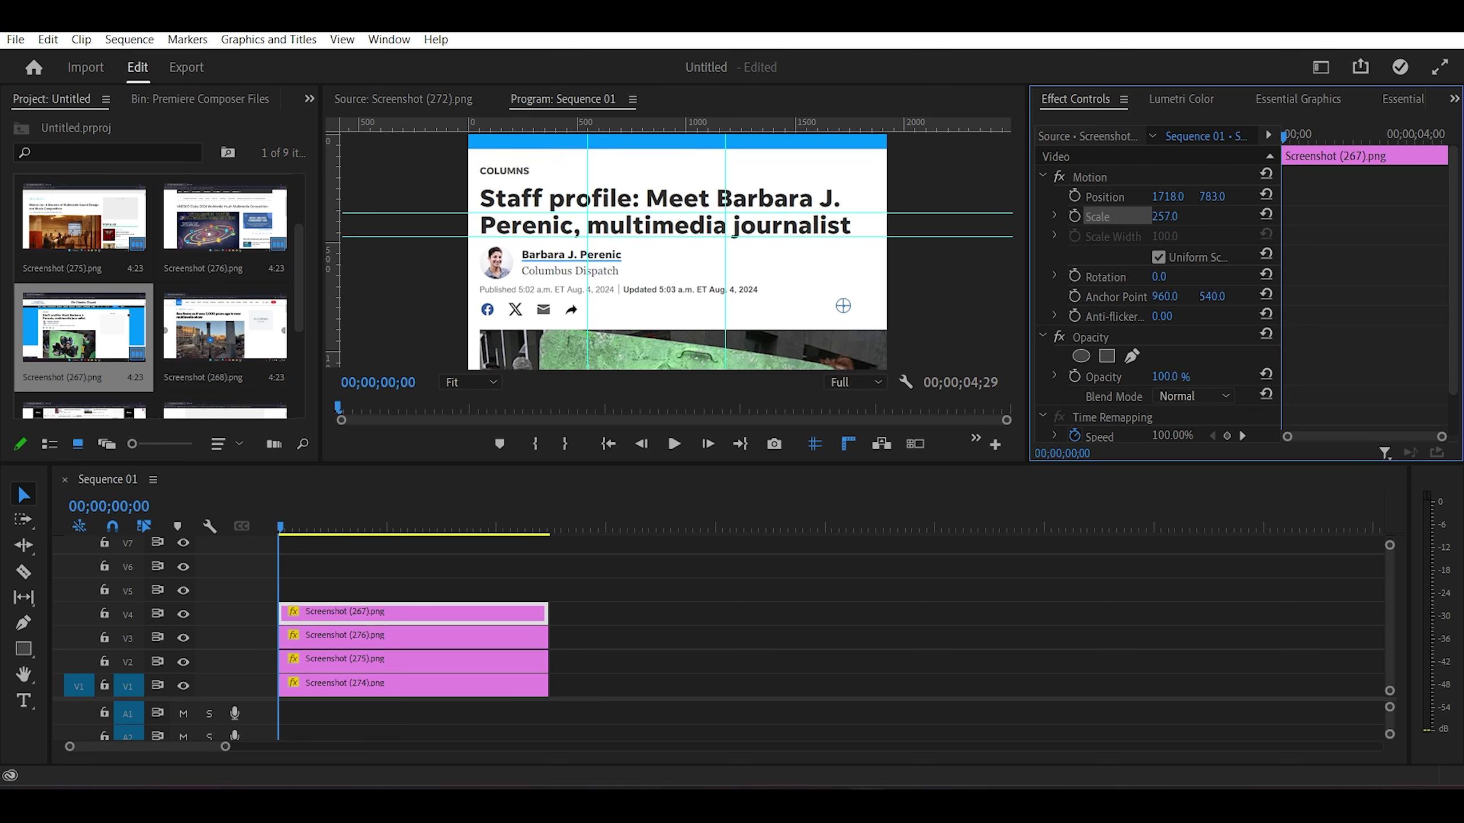
{"action": "left_click_drag", "start_coordinate": [224, 329], "coordinate": [288, 588]}
{"action": "left_click_drag", "start_coordinate": [1164, 216], "coordinate": [1193, 216]}
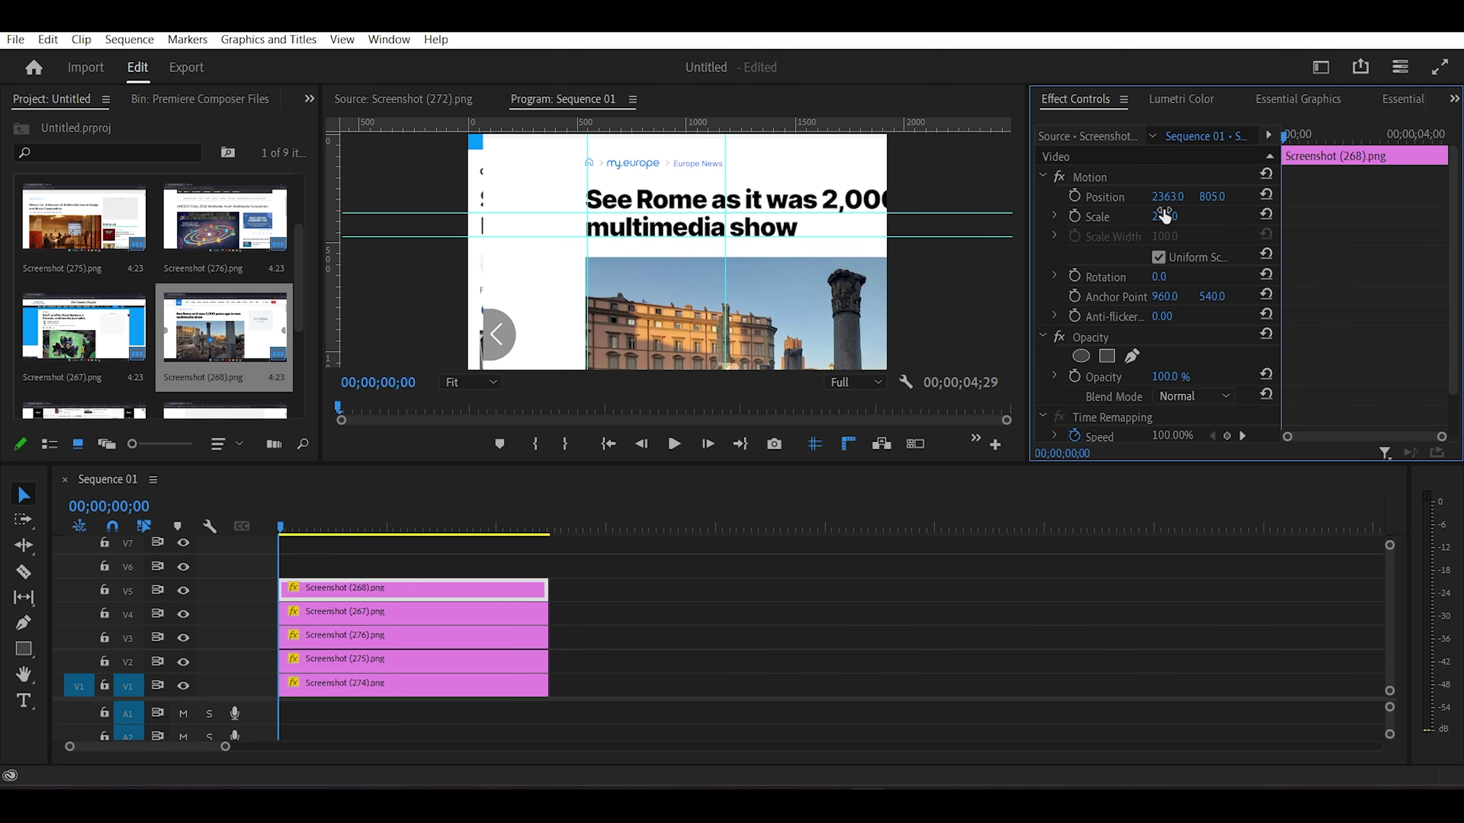
{"action": "scroll", "coordinate": [156, 289], "scroll_direction": "down", "scroll_amount": 2}
{"action": "left_click_drag", "start_coordinate": [84, 329], "coordinate": [391, 567]}
{"action": "mouse_move", "coordinate": [1164, 216]}
{"action": "left_mouse_down"}
{"action": "mouse_move", "coordinate": [1211, 216]}
{"action": "mouse_move", "coordinate": [1182, 196]}
{"action": "left_mouse_up"}
{"action": "left_click_drag", "start_coordinate": [225, 329], "coordinate": [392, 542]}
{"action": "left_click_drag", "start_coordinate": [1164, 216], "coordinate": [1222, 196]}
{"action": "left_click", "coordinate": [599, 634]}
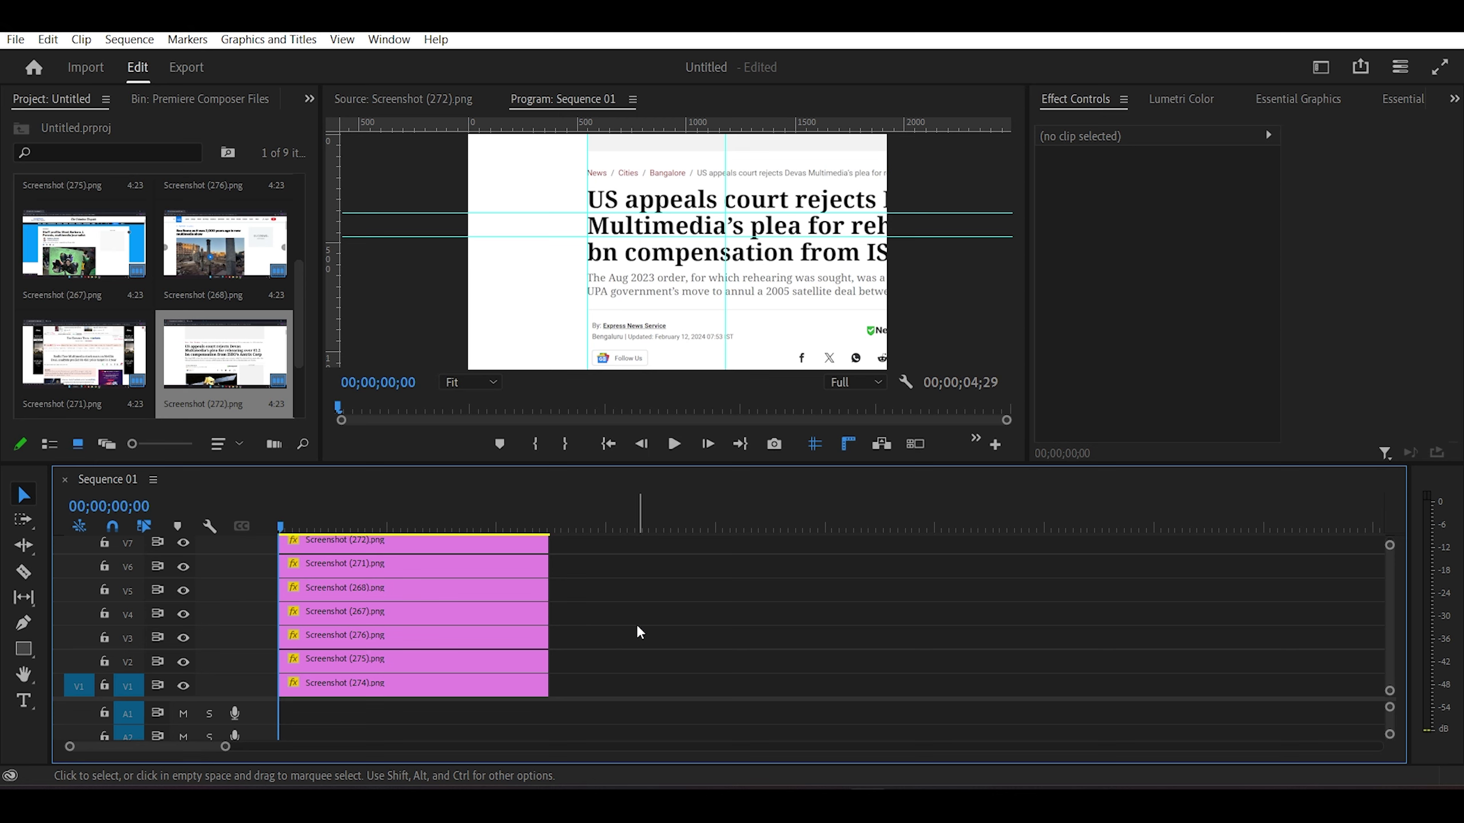
{"action": "scroll", "coordinate": [230, 309], "scroll_direction": "down", "scroll_amount": 2}
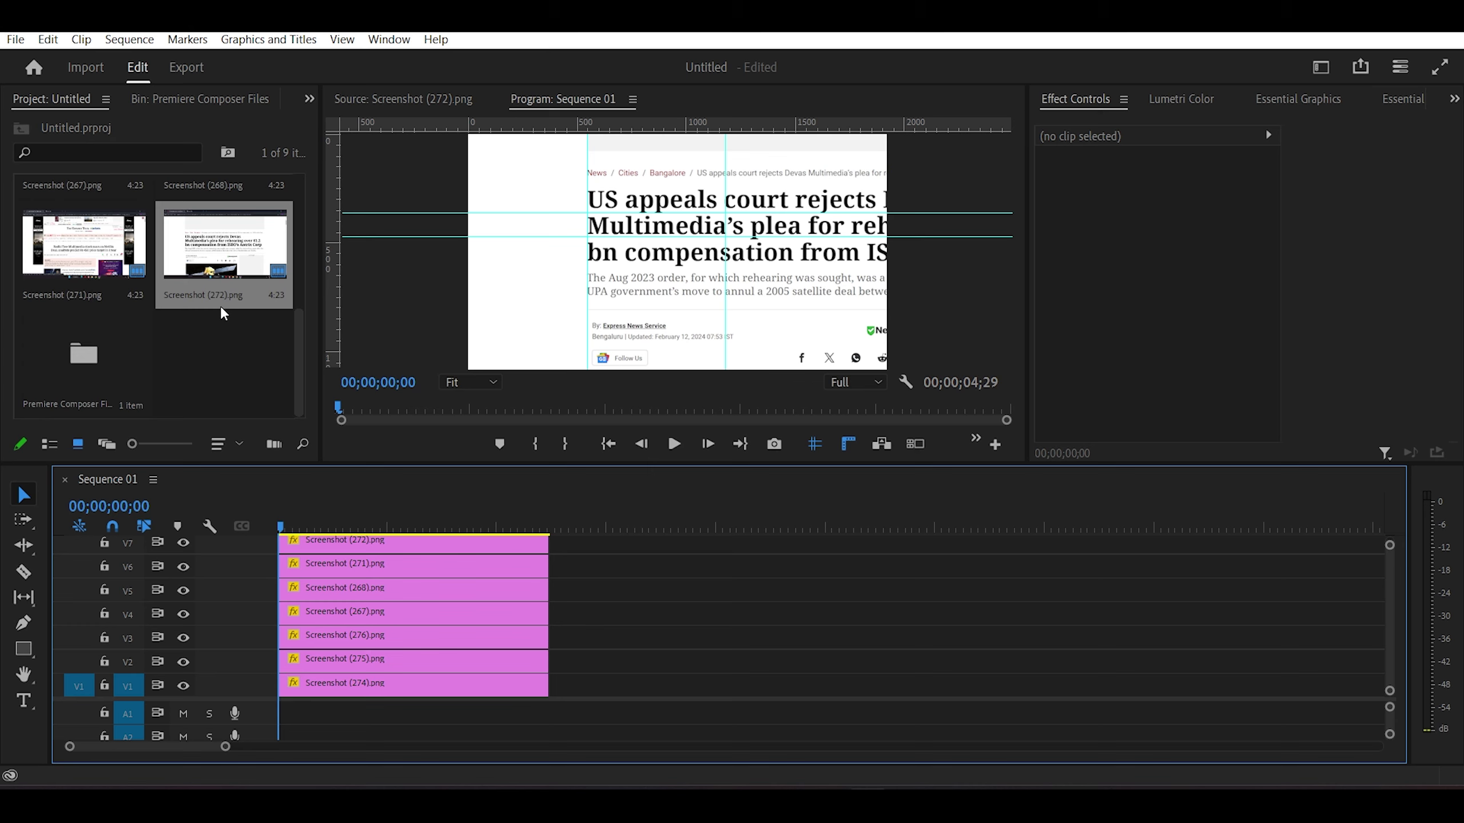
{"action": "left_click", "coordinate": [217, 382]}
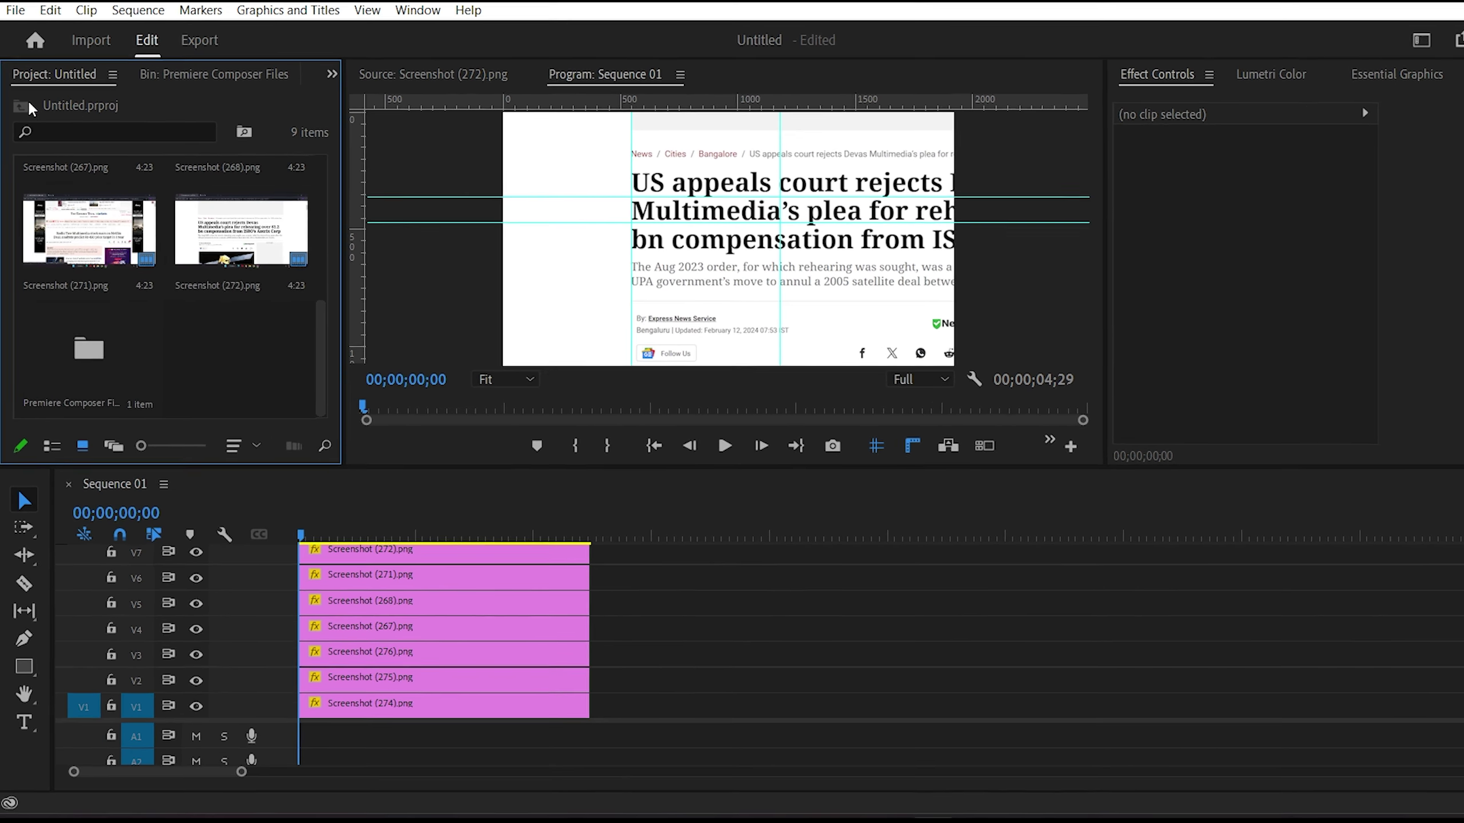
- Create a 1920×1080 adjustment layer in the Project bin and place it on track V8
{"action": "right_click", "coordinate": [236, 339]}
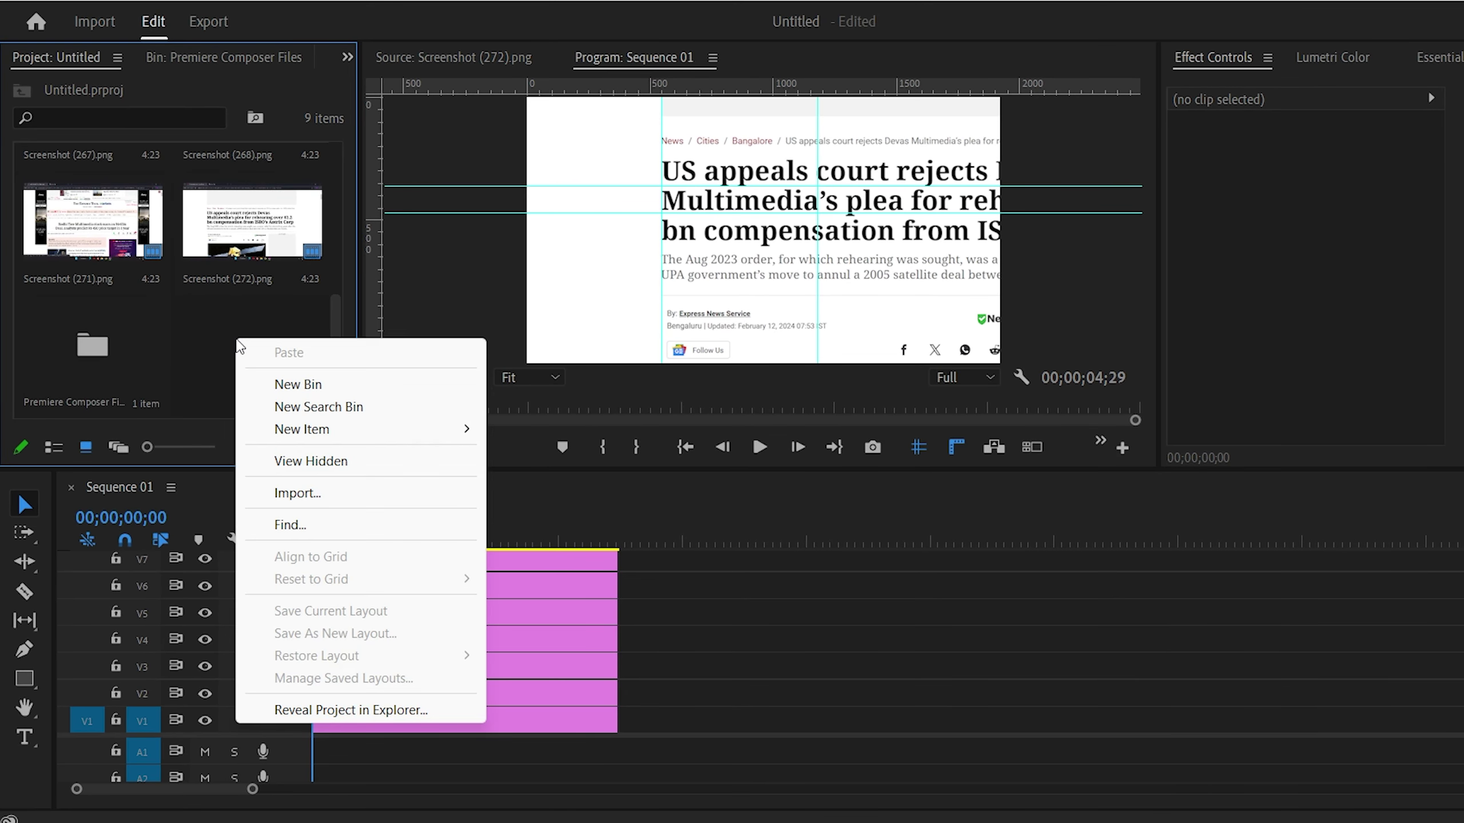
{"action": "mouse_move", "coordinate": [373, 430]}
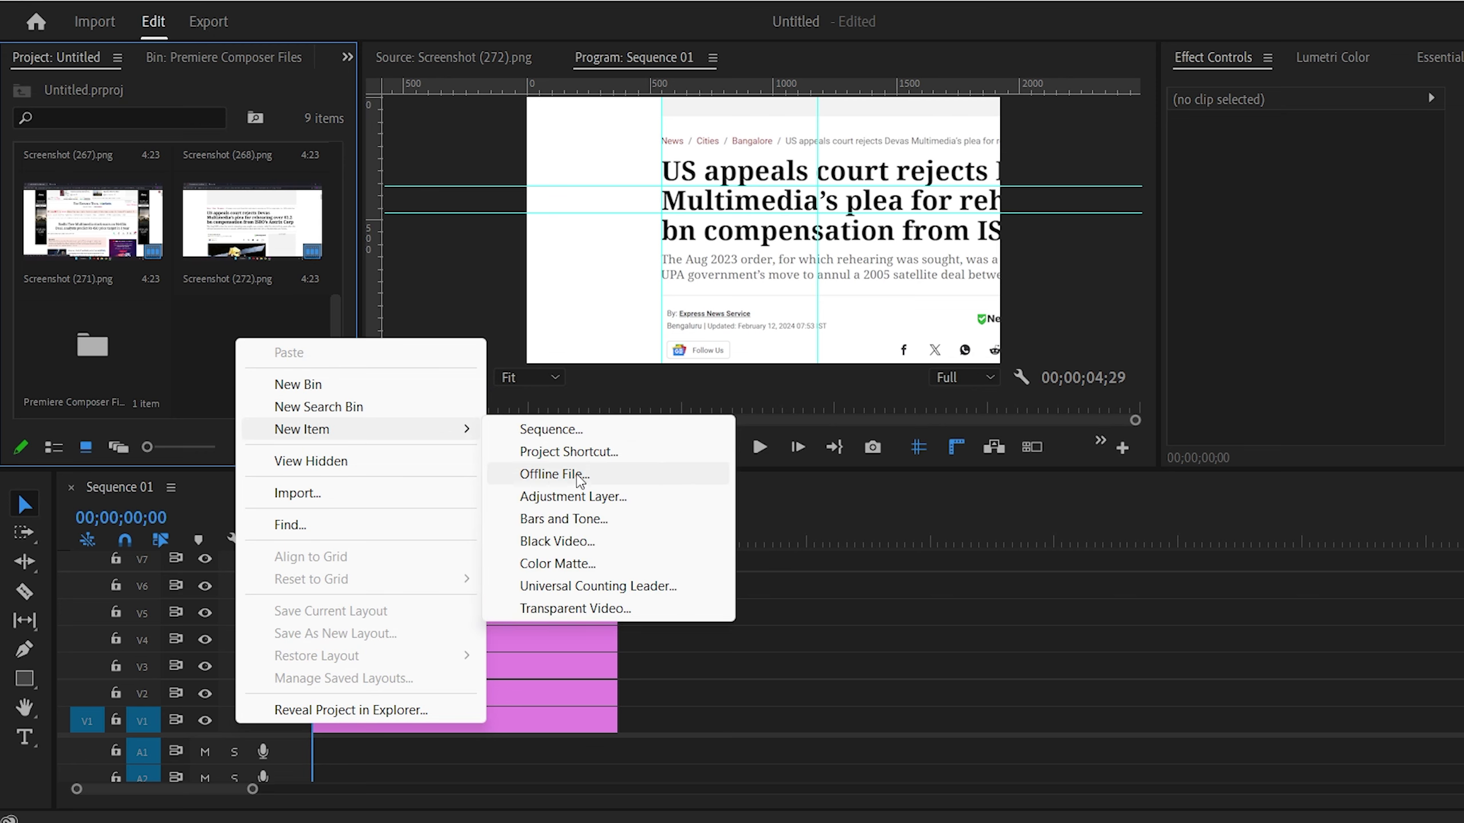
{"action": "left_click", "coordinate": [568, 499]}
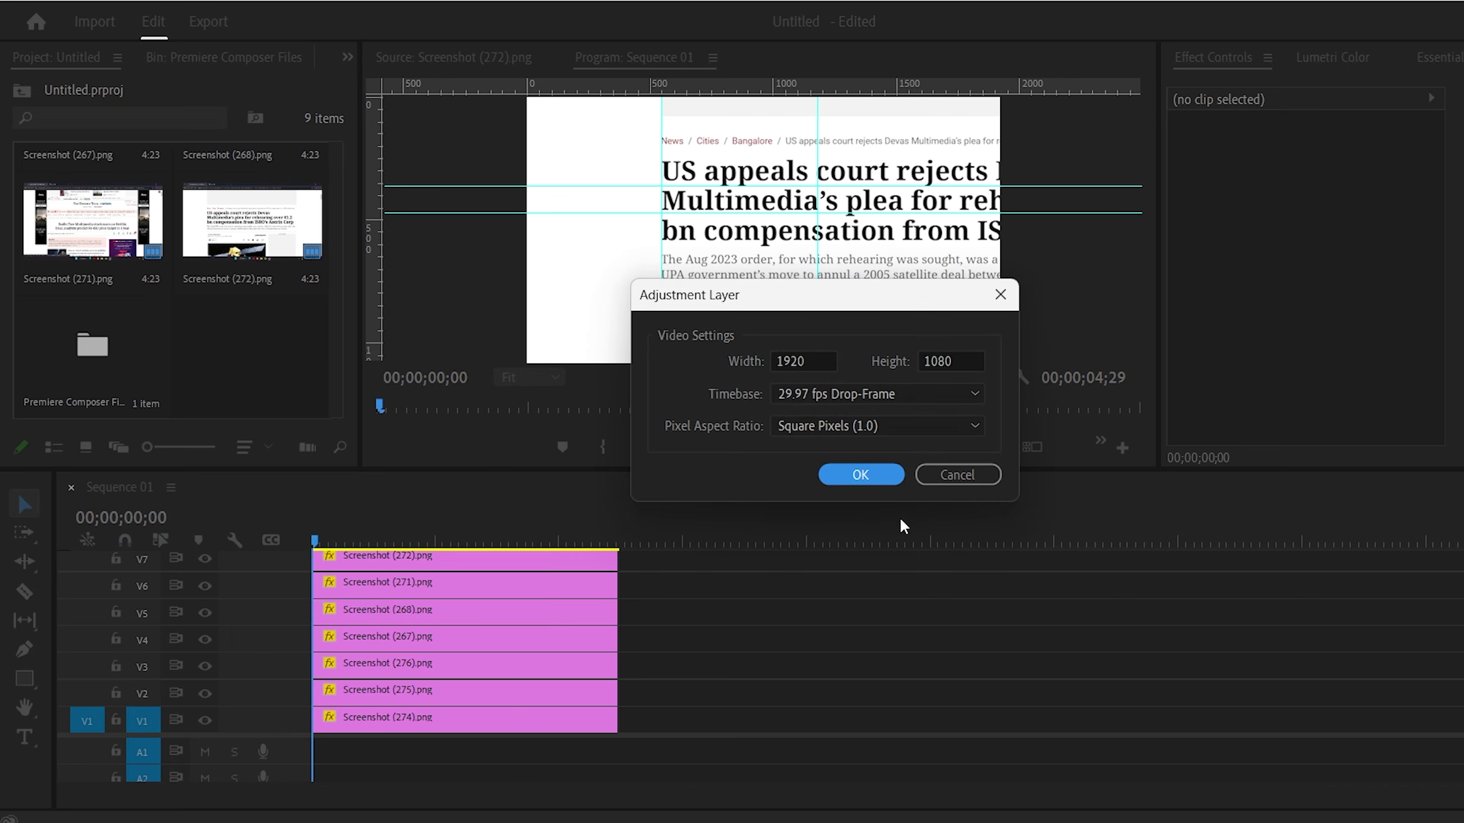
{"action": "left_click", "coordinate": [868, 480]}
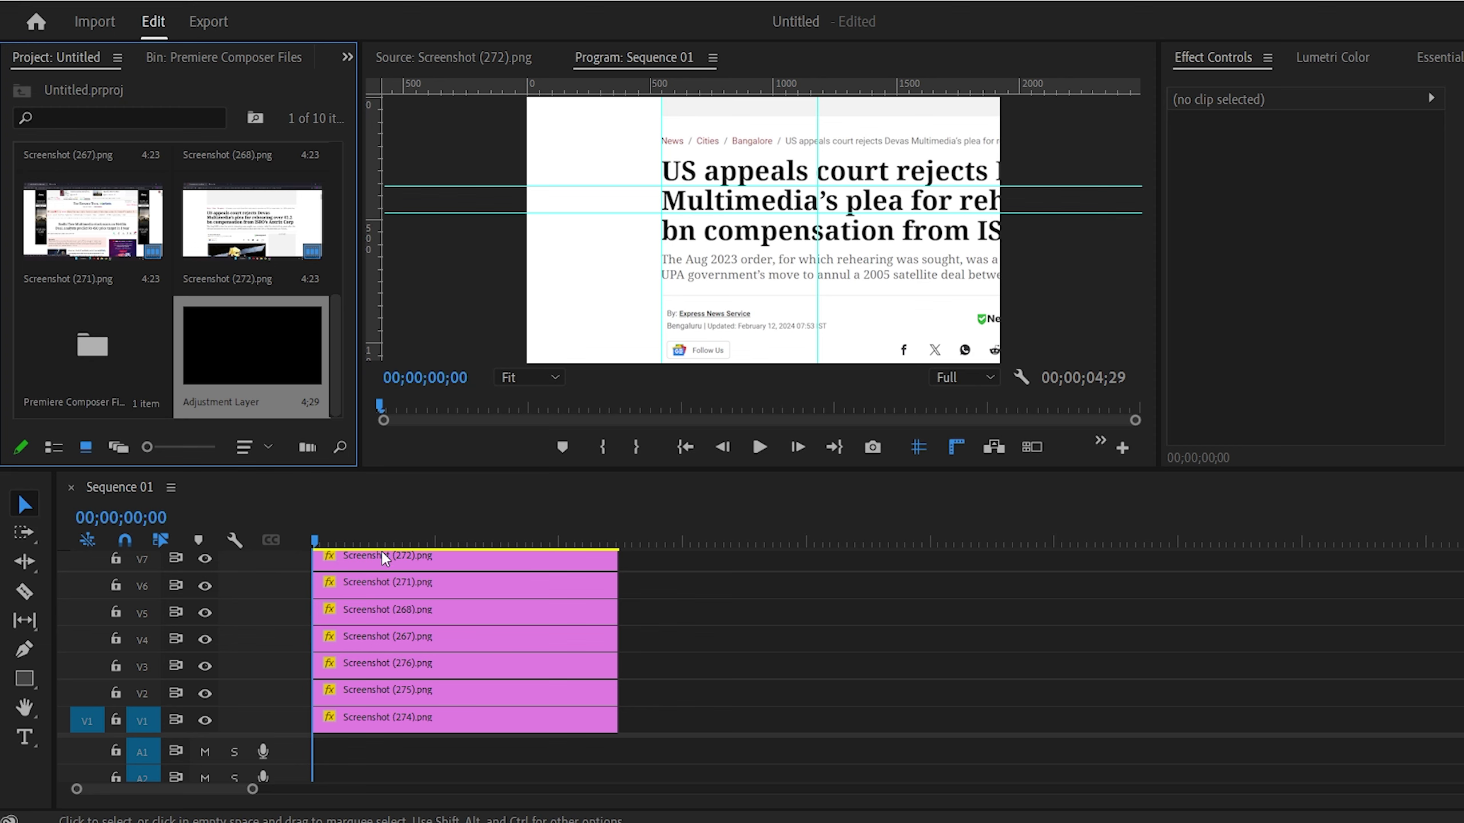
{"action": "left_click_drag", "start_coordinate": [654, 467], "coordinate": [646, 400]}
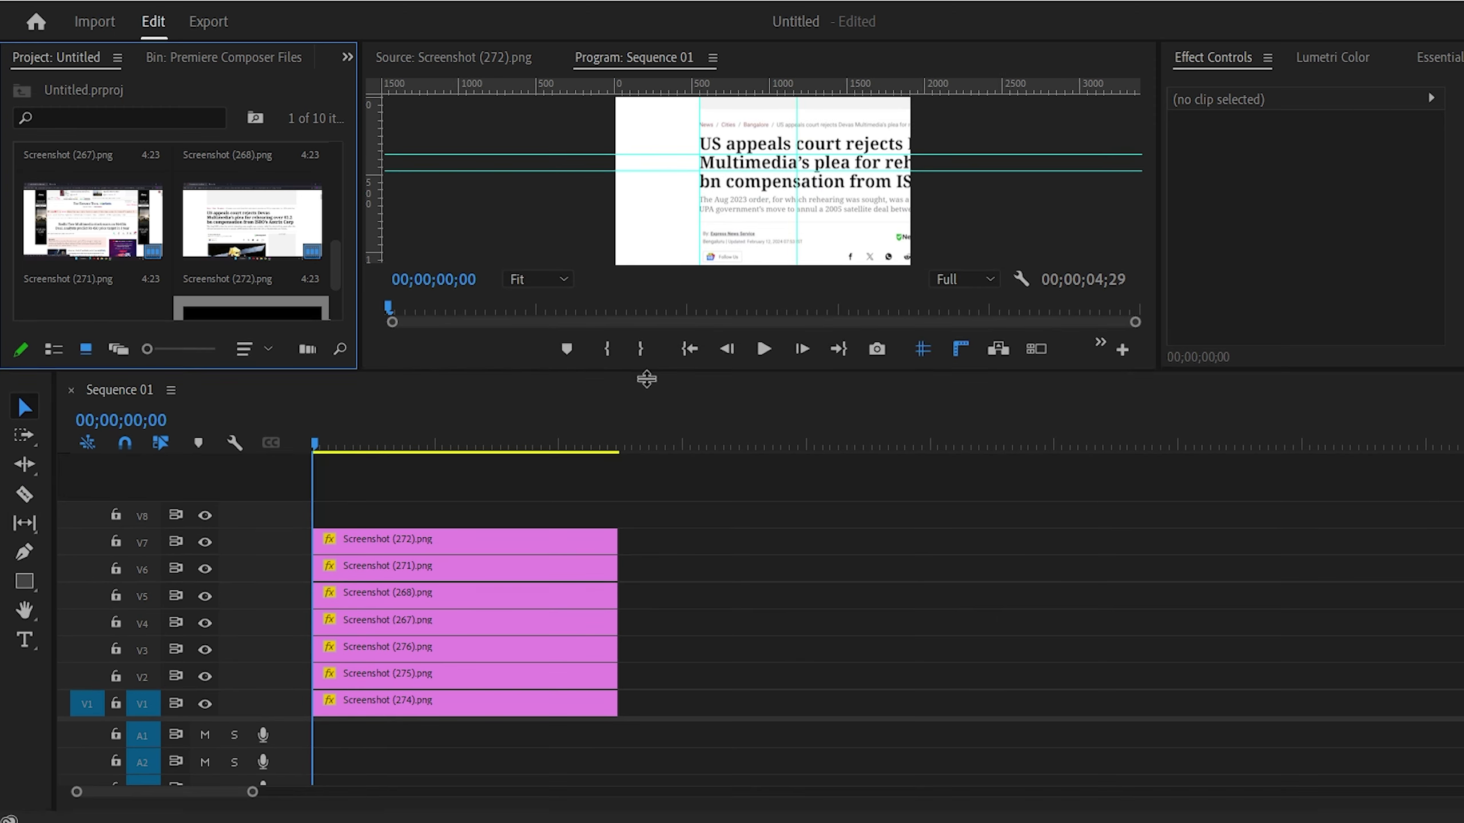
{"action": "left_click_drag", "start_coordinate": [253, 326], "coordinate": [310, 522]}
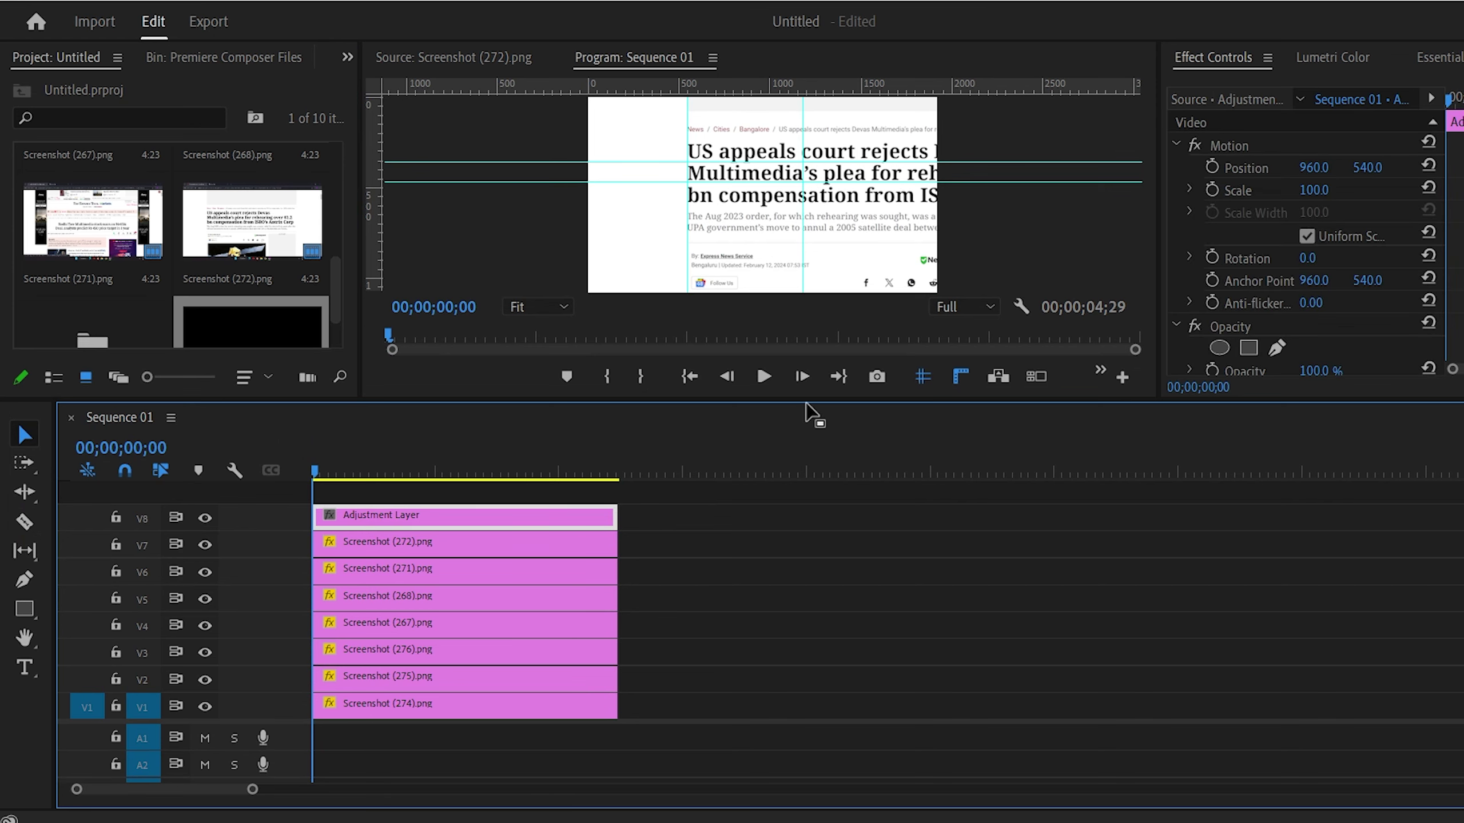
- Apply Gaussian Blur to the adjustment layer at Blurriness 14 and add a pen mask
{"action": "left_click_drag", "start_coordinate": [807, 399], "coordinate": [808, 588]}
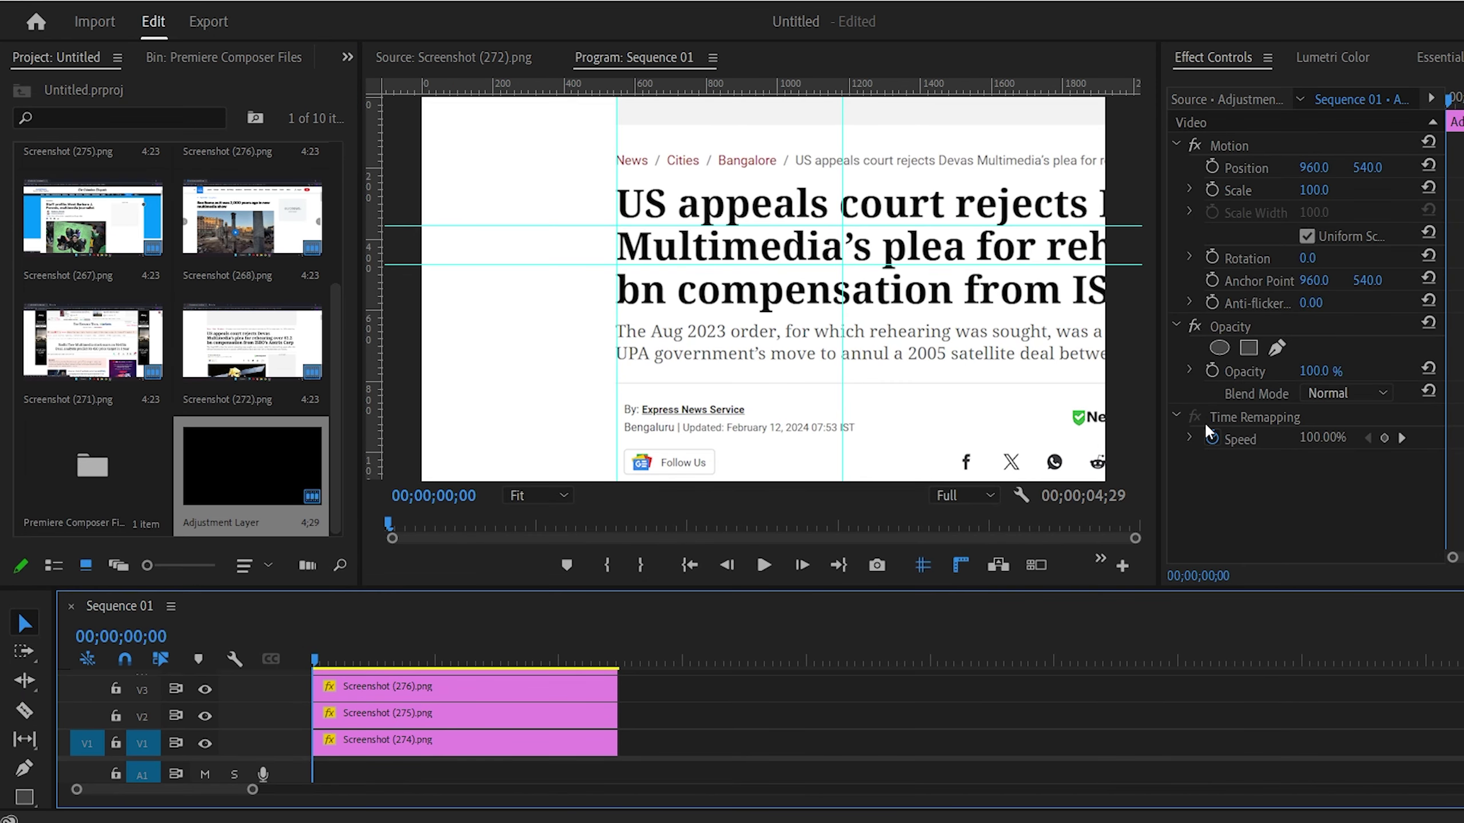
{"action": "key", "text": "shift+7"}
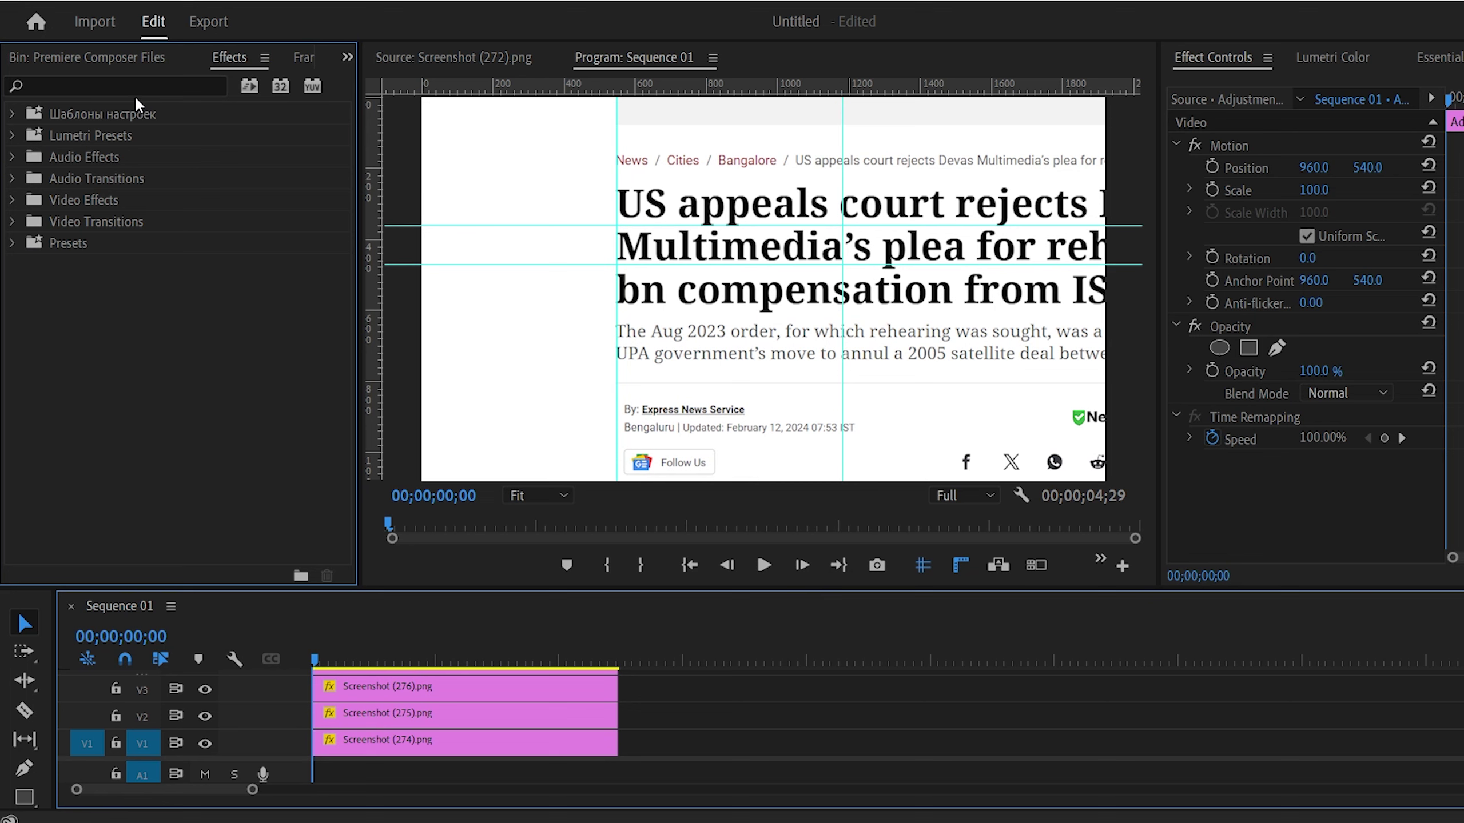
{"action": "left_click", "coordinate": [135, 91]}
{"action": "type", "text": "gaus"}
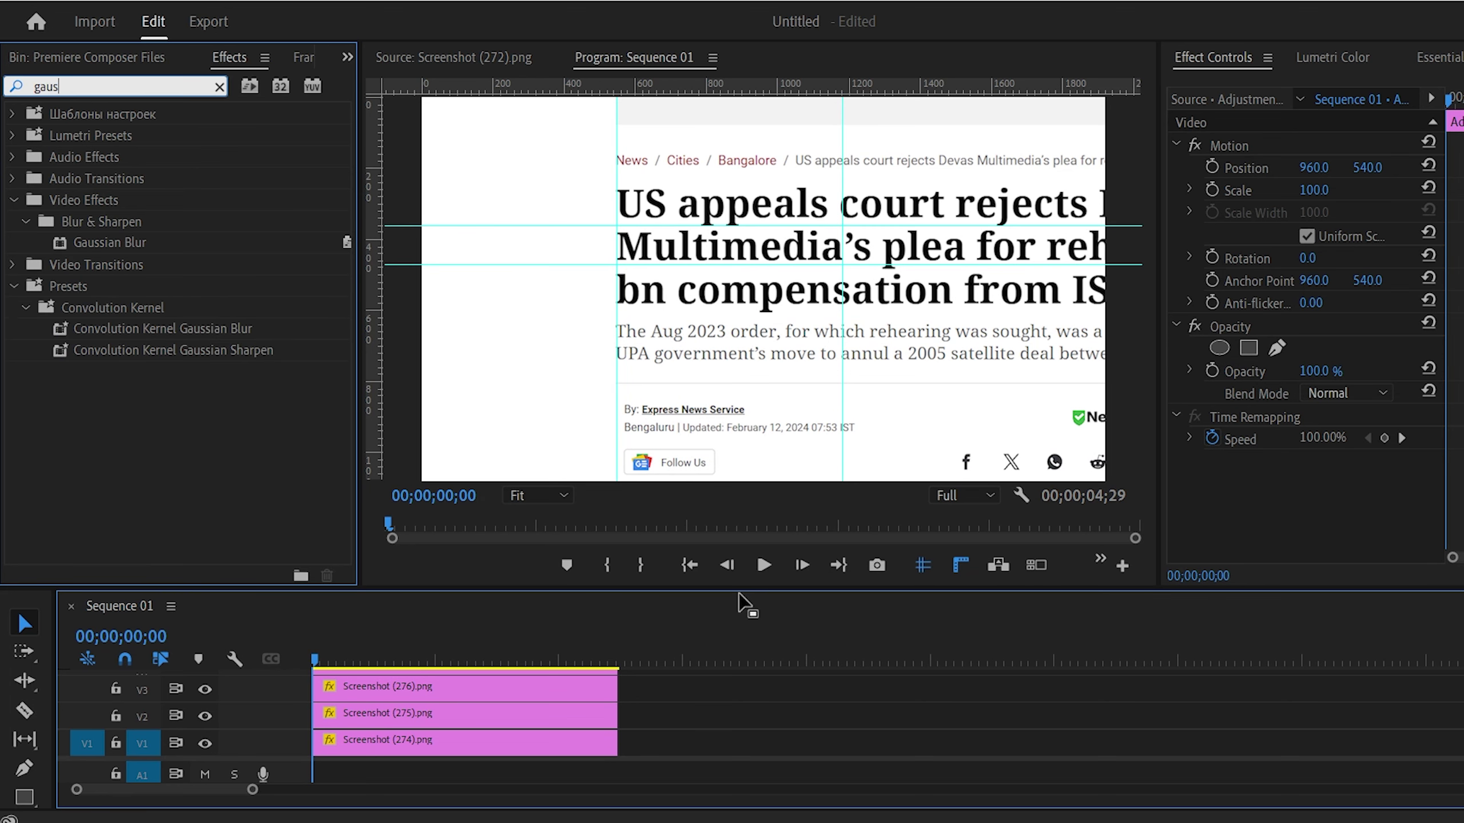
{"action": "left_click_drag", "start_coordinate": [739, 587], "coordinate": [739, 423]}
{"action": "mouse_move", "coordinate": [109, 242]}
{"action": "left_mouse_down"}
{"action": "mouse_move", "coordinate": [732, 444]}
{"action": "mouse_move", "coordinate": [461, 519]}
{"action": "left_mouse_up"}
{"action": "left_click_drag", "start_coordinate": [739, 422], "coordinate": [740, 616]}
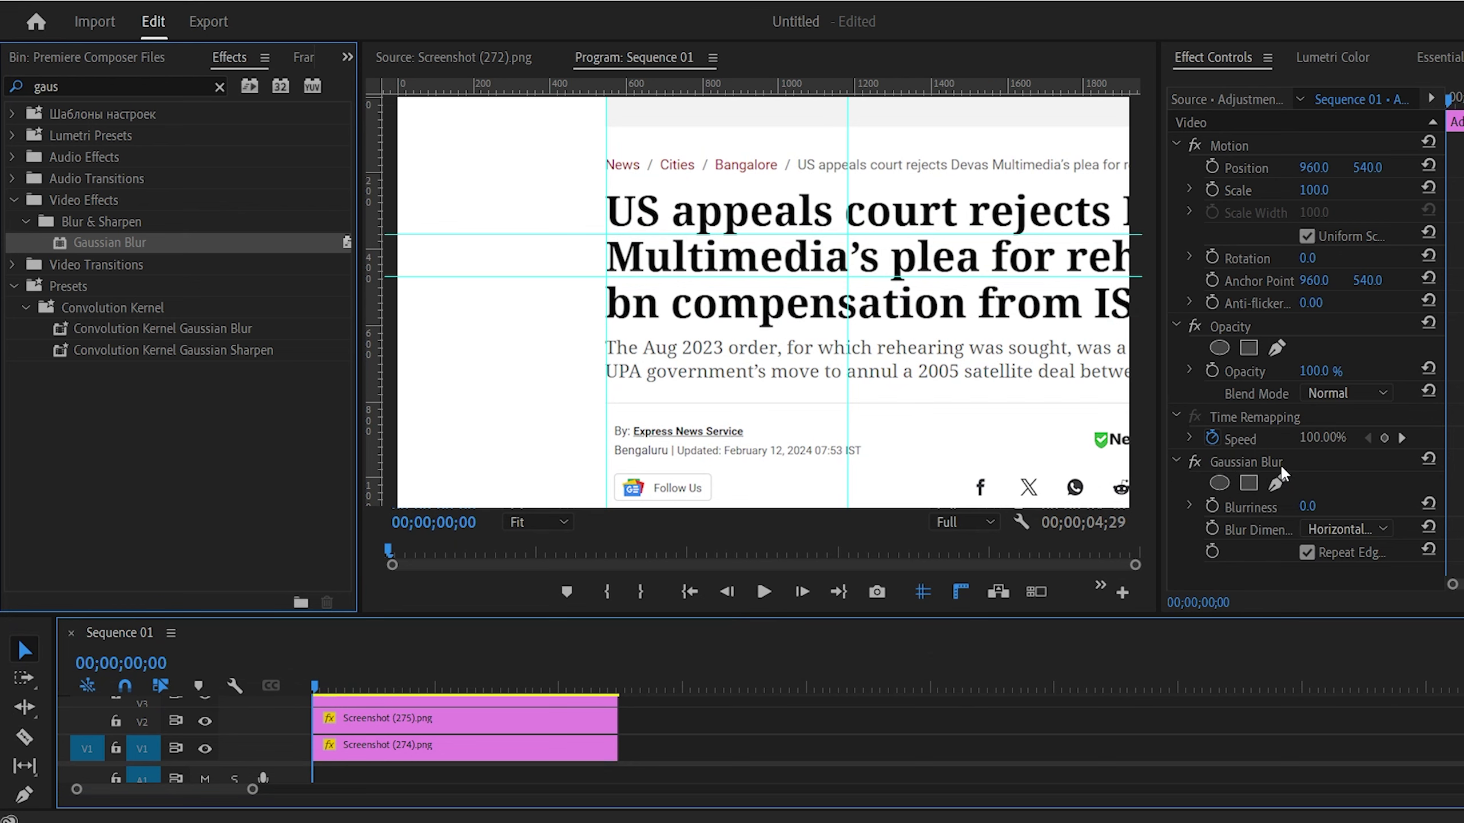
{"action": "mouse_move", "coordinate": [1306, 506]}
{"action": "left_mouse_down"}
{"action": "mouse_move", "coordinate": [1325, 506]}
{"action": "mouse_move", "coordinate": [1303, 506]}
{"action": "left_mouse_up"}
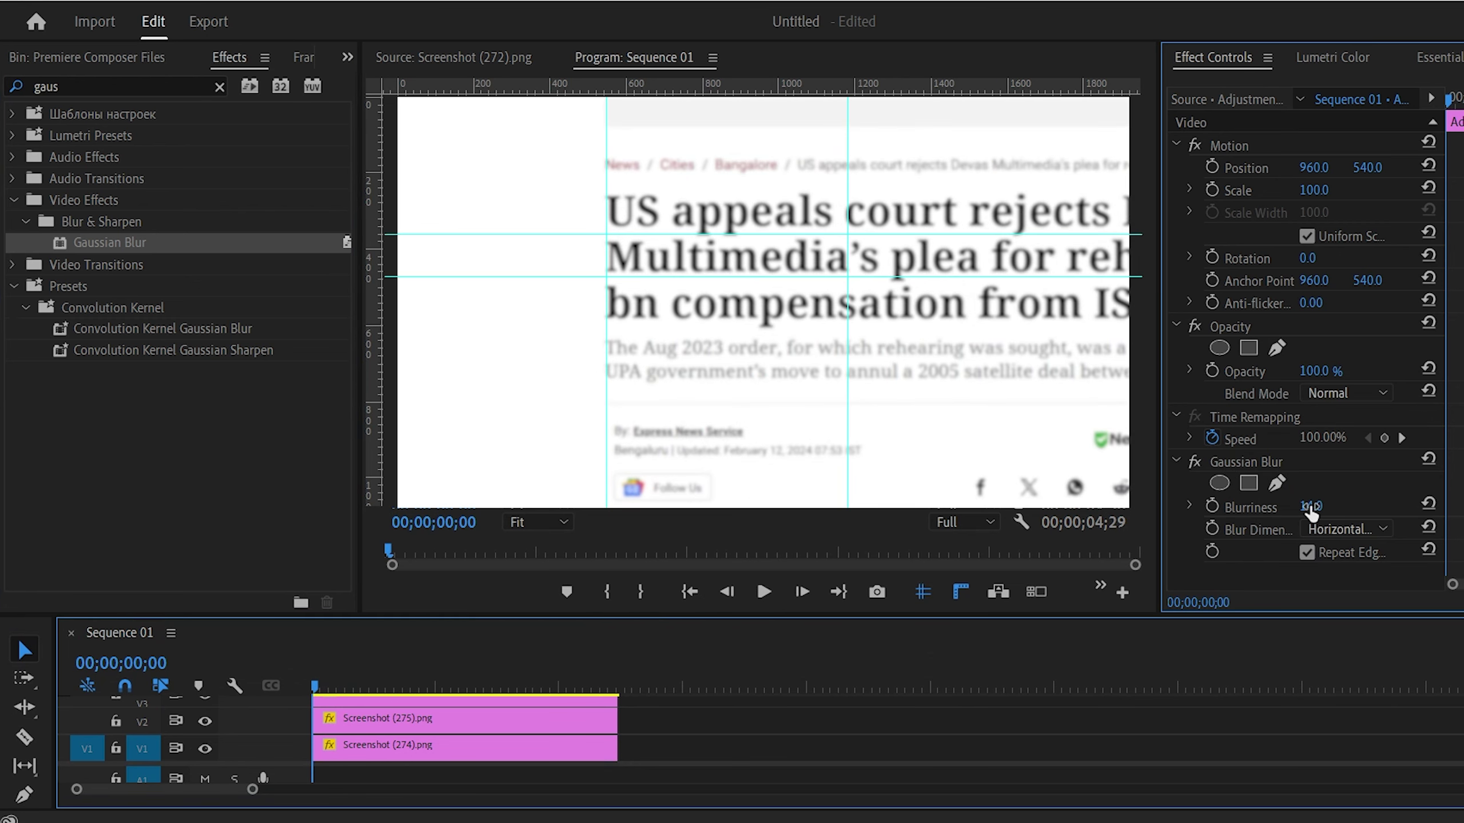
{"action": "left_click", "coordinate": [1276, 484]}
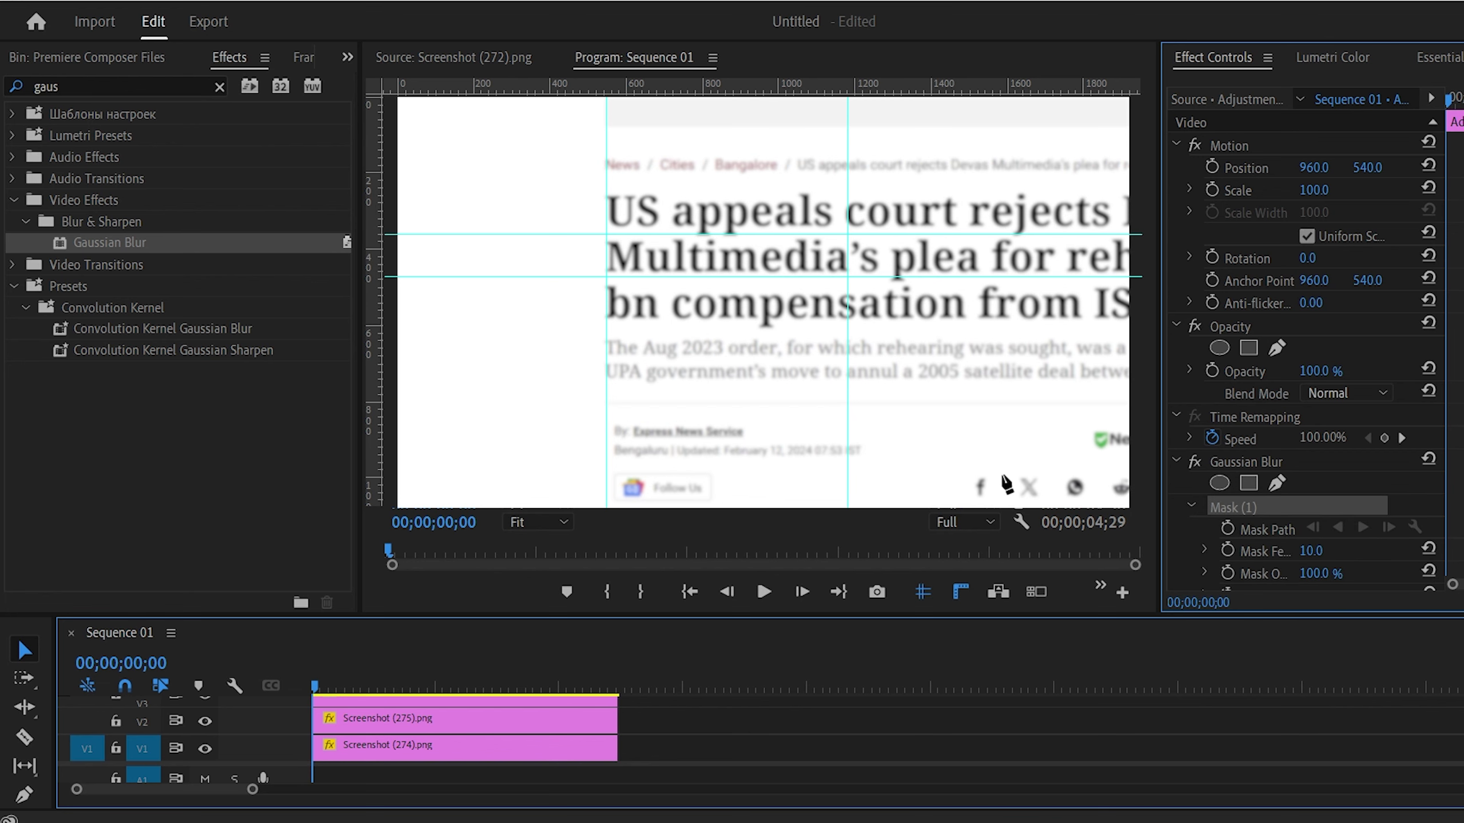
- Hide guides and rulers, draw a four-point blur mask around 'Multimedia', and invert it
{"action": "left_click", "coordinate": [920, 593]}
{"action": "left_click", "coordinate": [960, 592]}
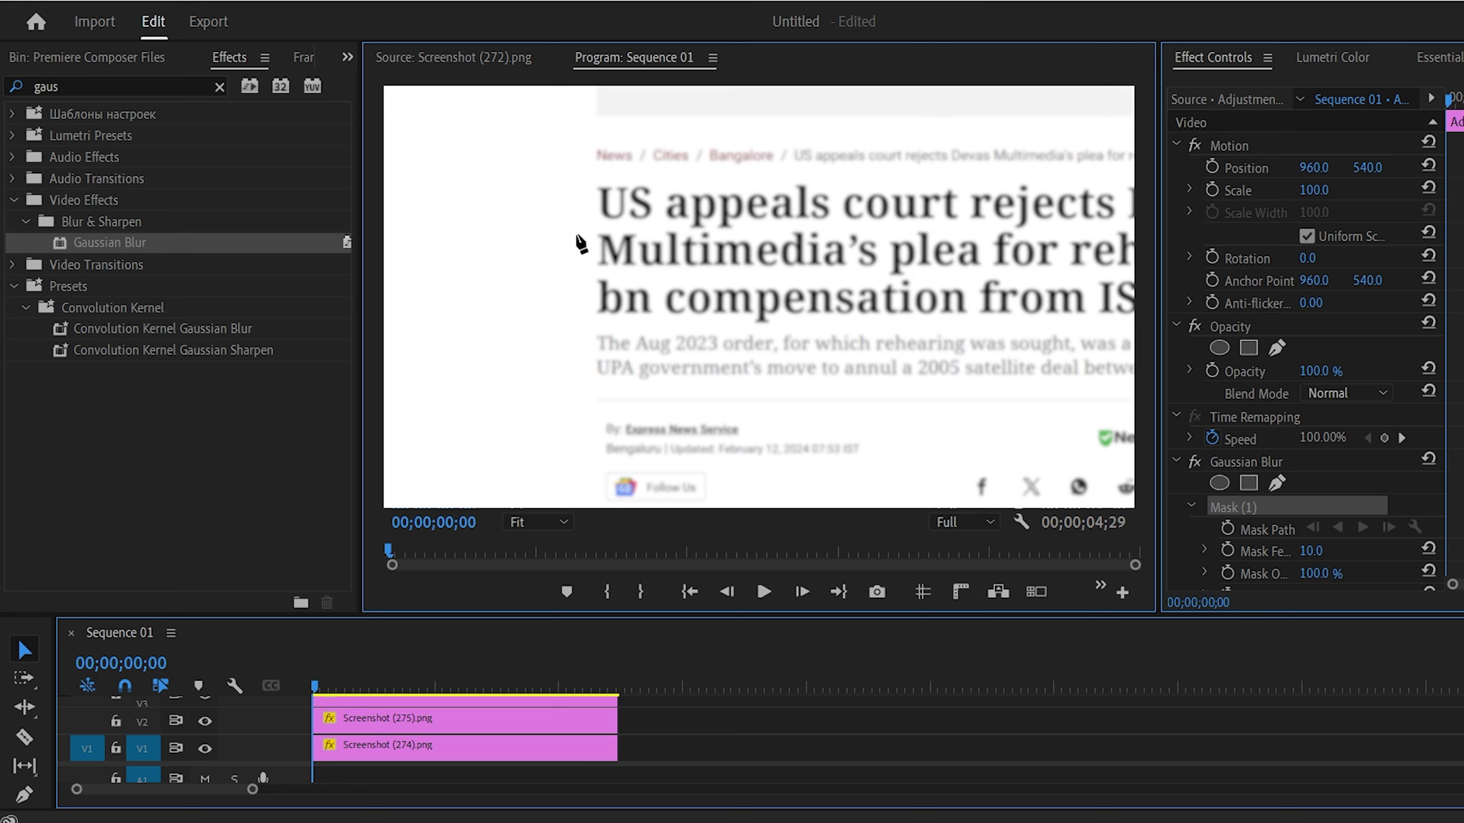
{"action": "left_click", "coordinate": [587, 229]}
{"action": "left_click", "coordinate": [586, 263]}
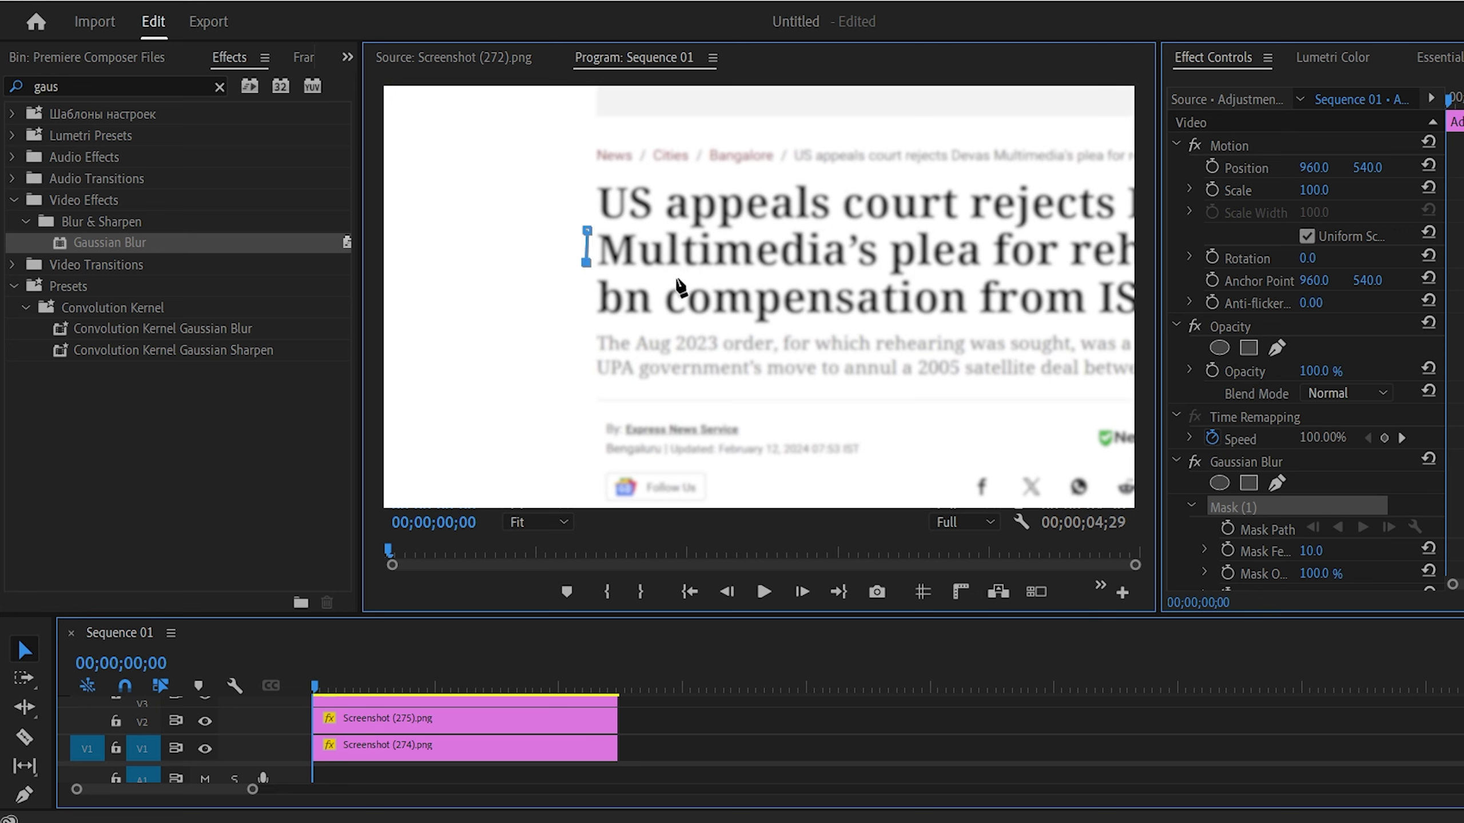
{"action": "left_click", "coordinate": [847, 267]}
{"action": "left_click", "coordinate": [844, 230]}
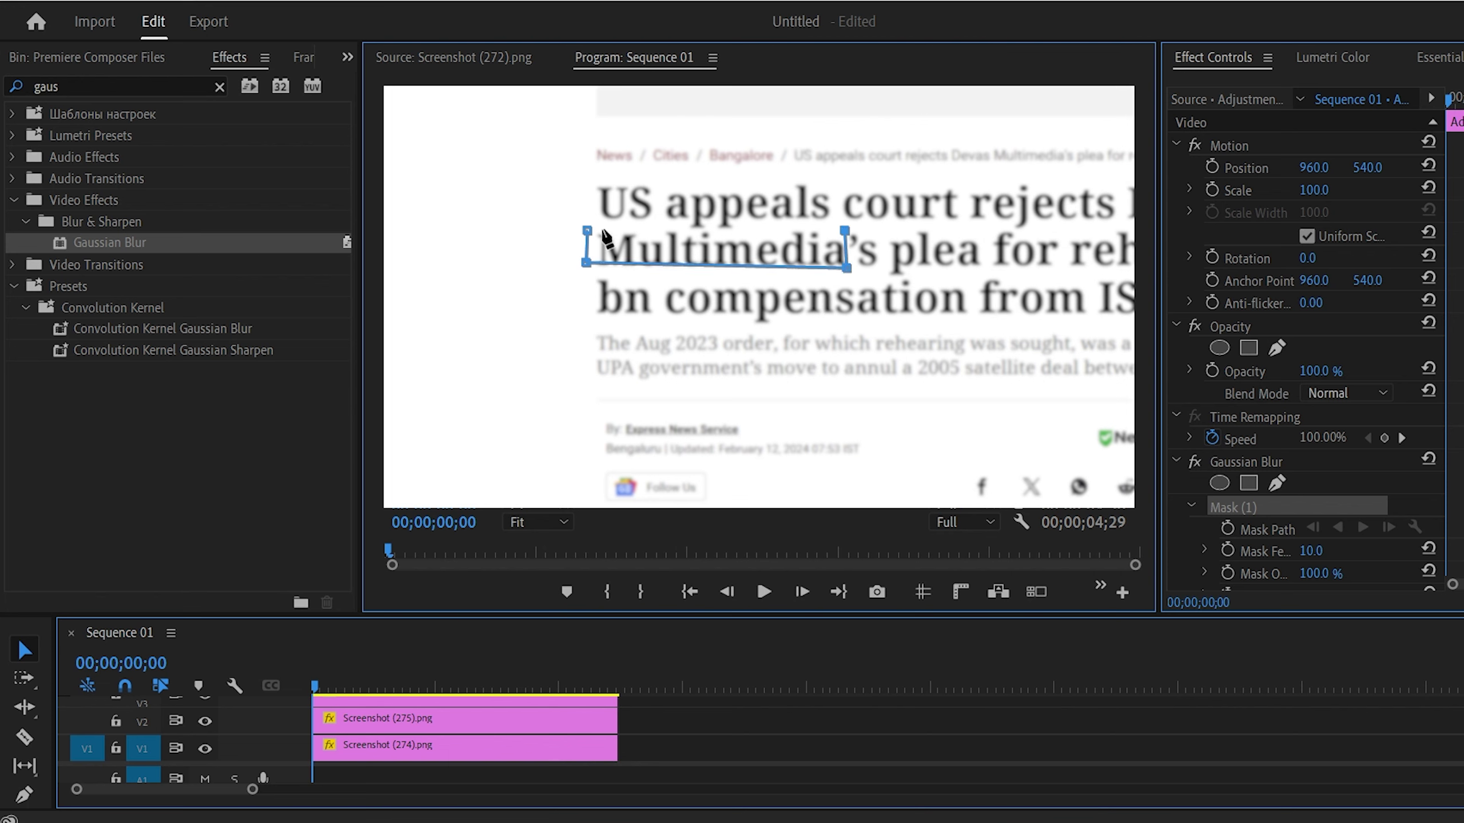
{"action": "left_click", "coordinate": [588, 229]}
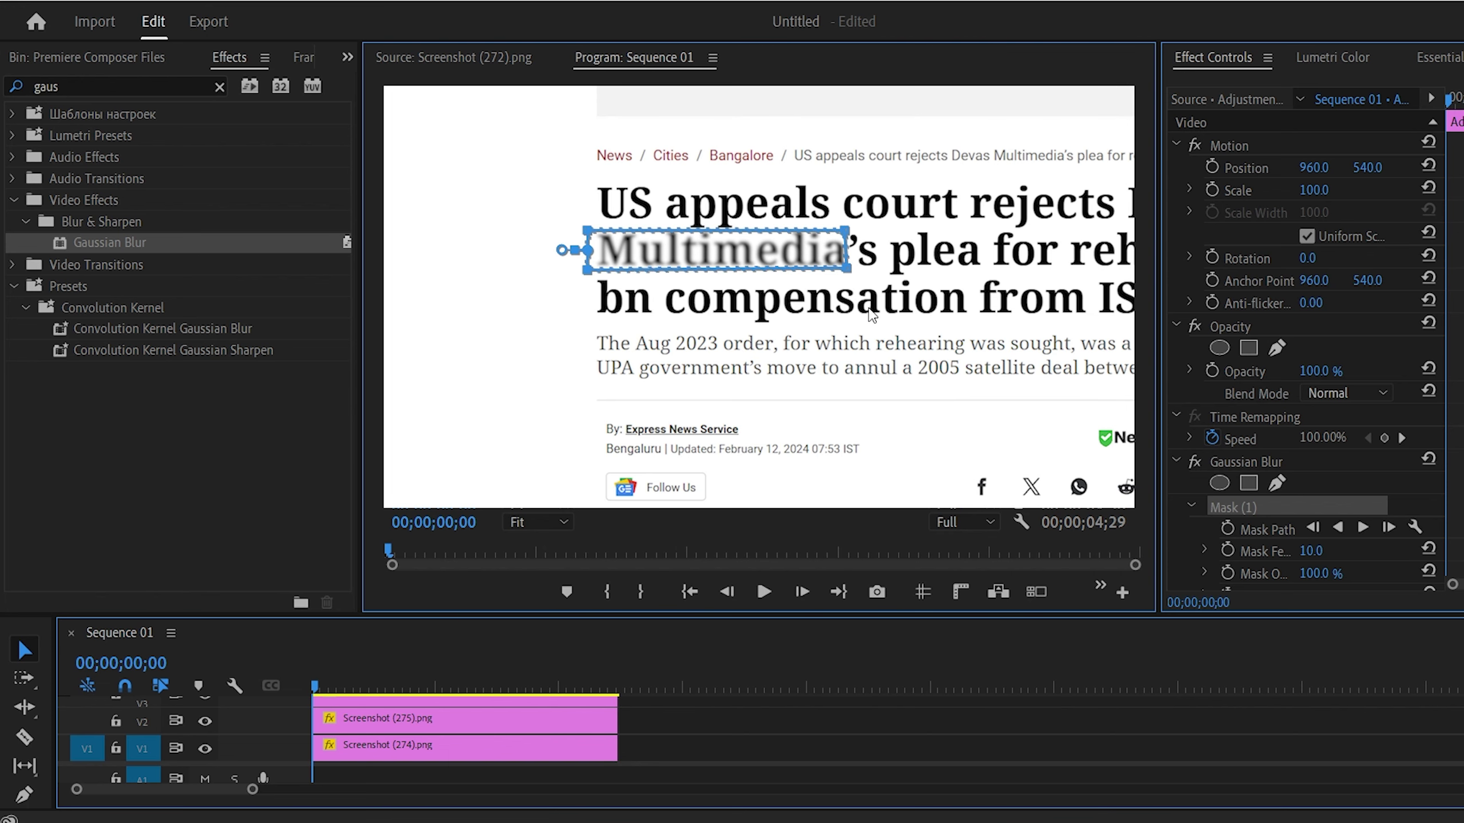
{"action": "scroll", "coordinate": [1305, 519], "scroll_direction": "down", "scroll_amount": 3}
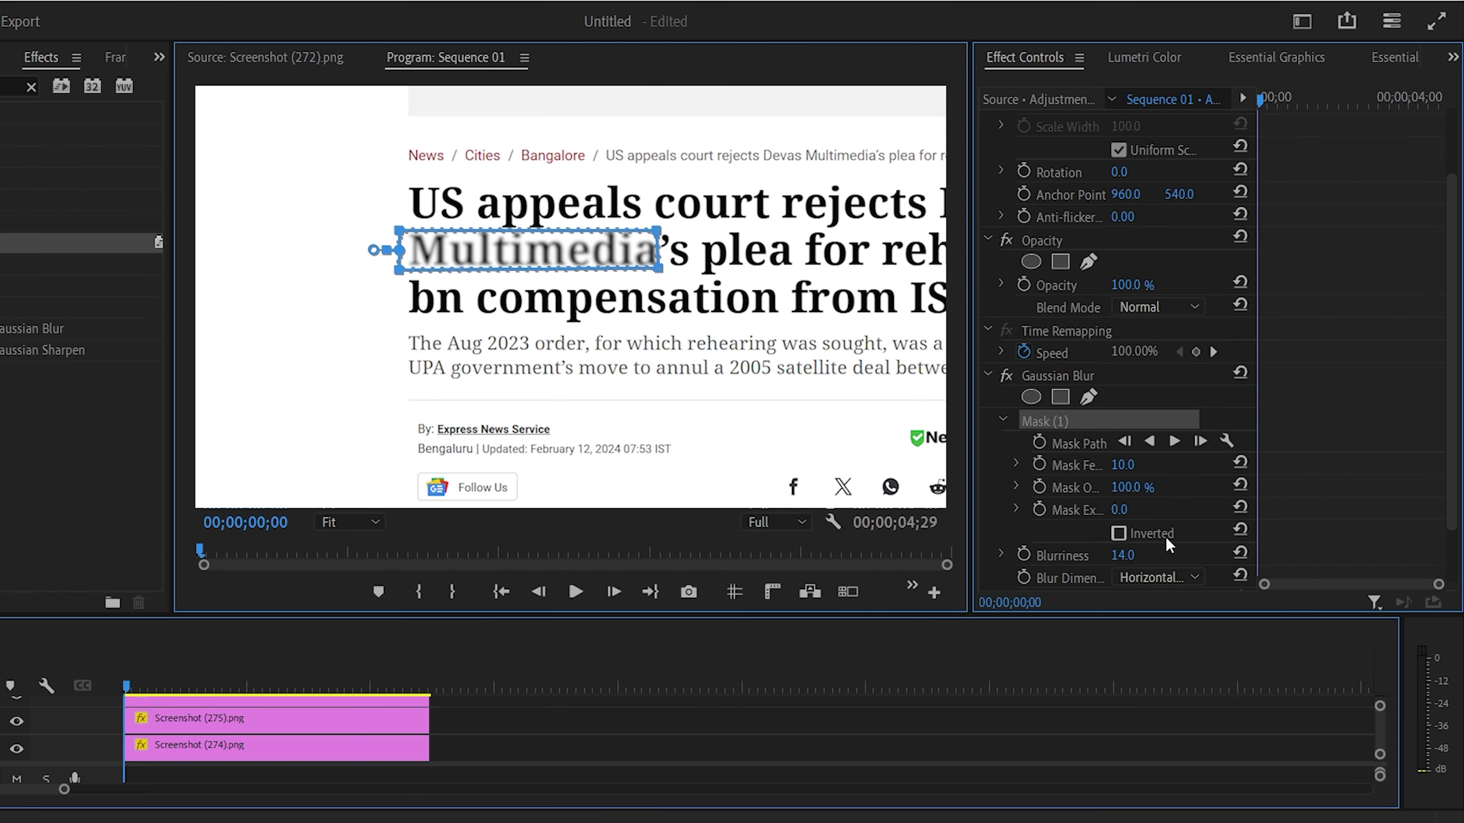
{"action": "left_click", "coordinate": [1118, 534]}
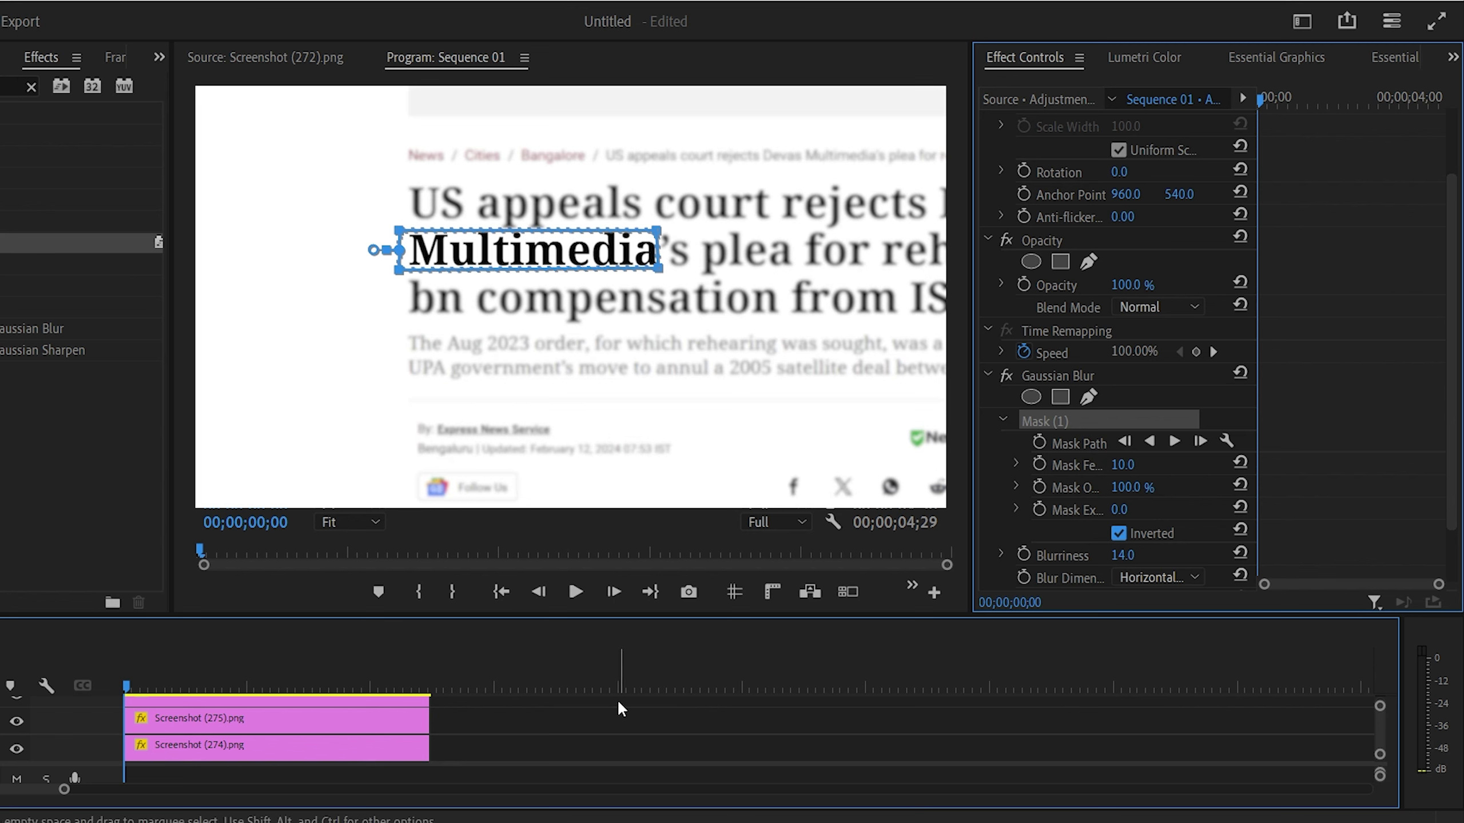
- Open Lumetri Color and set the adjustment layer's Vignette Amount to -3.0
{"action": "left_click", "coordinate": [1159, 59]}
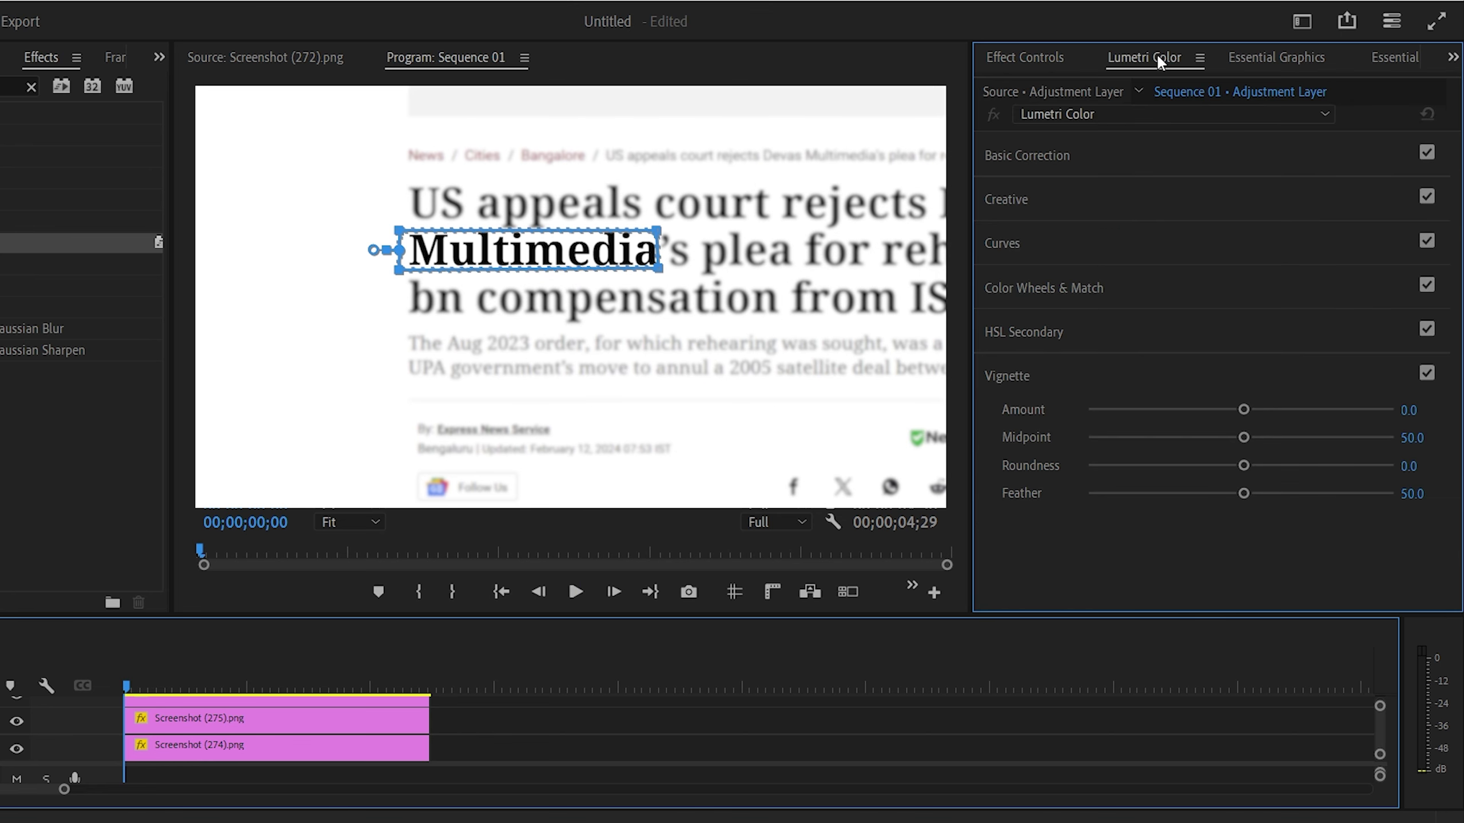
{"action": "left_click", "coordinate": [248, 10]}
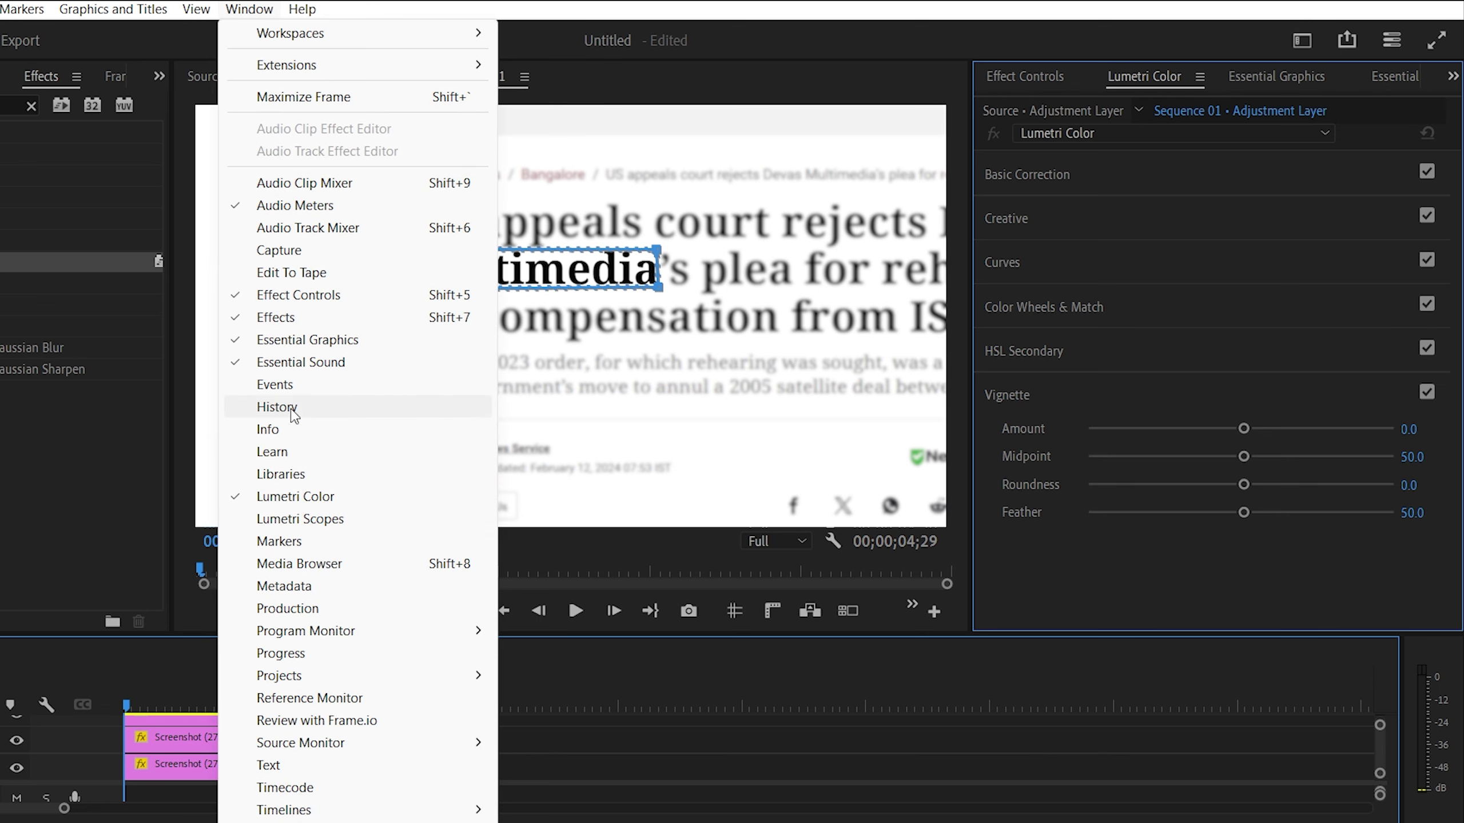
{"action": "left_click", "coordinate": [326, 496]}
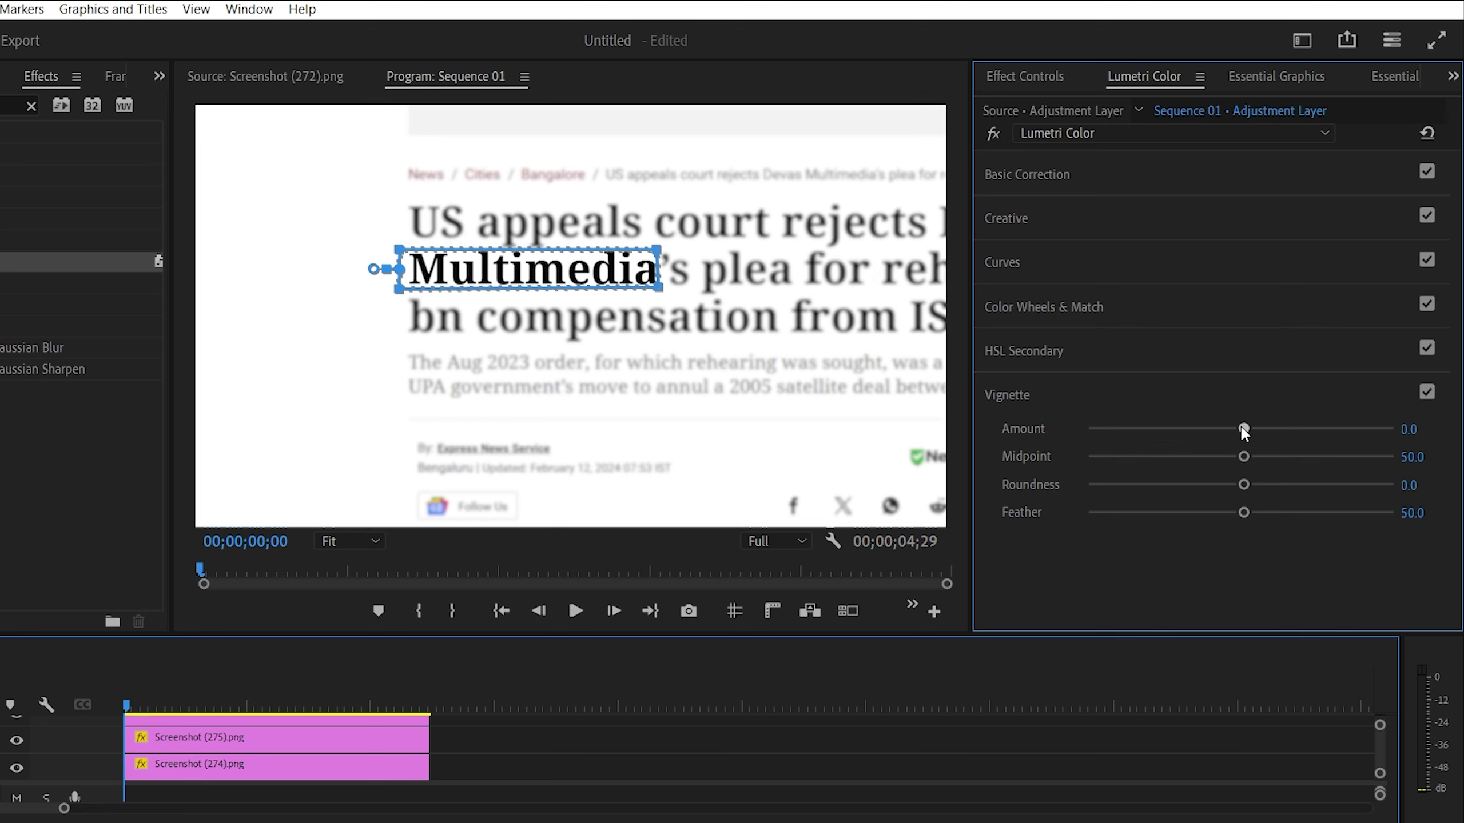
{"action": "left_click_drag", "start_coordinate": [1244, 428], "coordinate": [867, 449]}
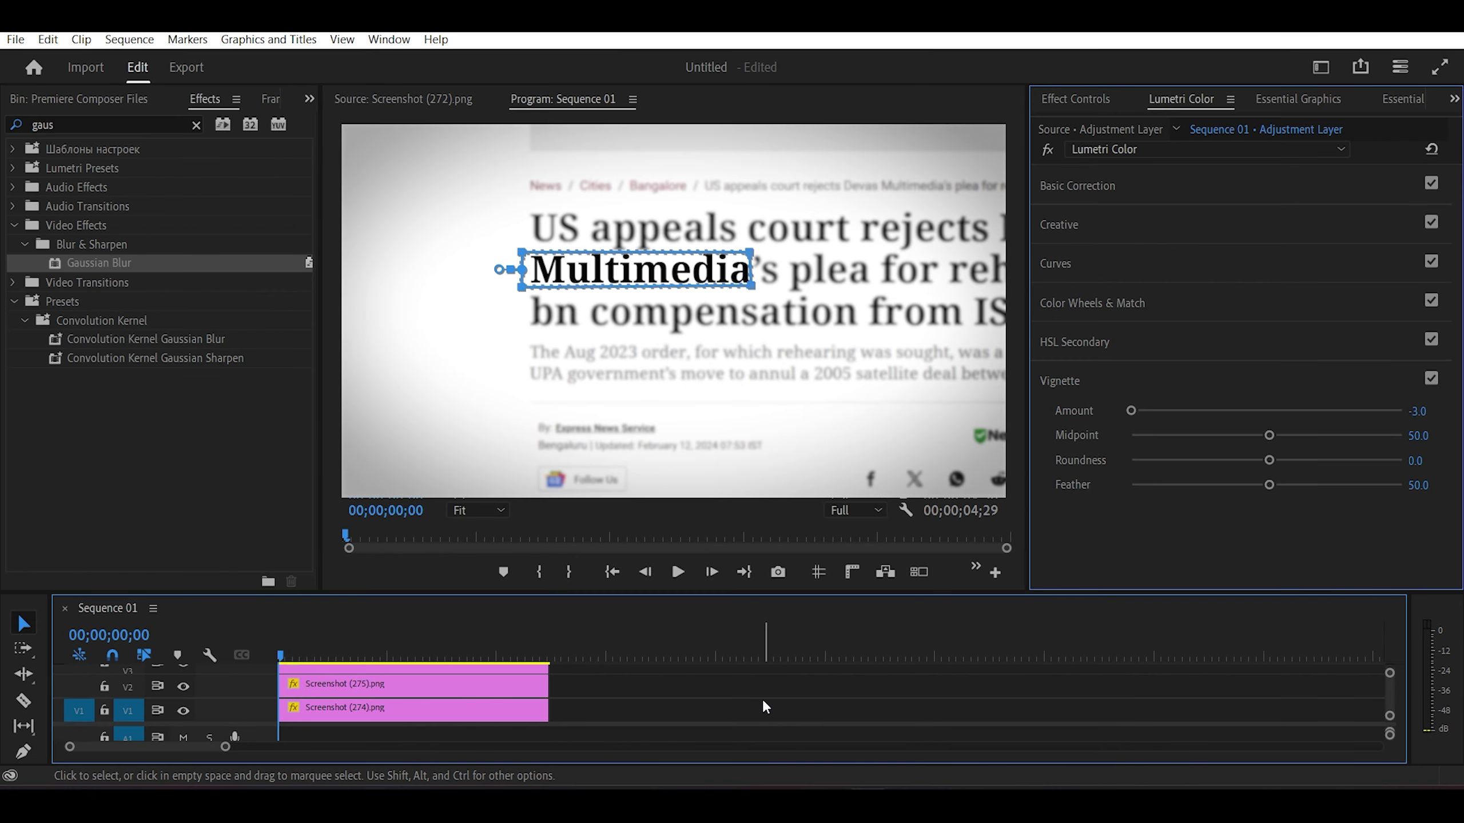
{"action": "left_click", "coordinate": [764, 701]}
{"action": "left_click_drag", "start_coordinate": [850, 593], "coordinate": [852, 430]}
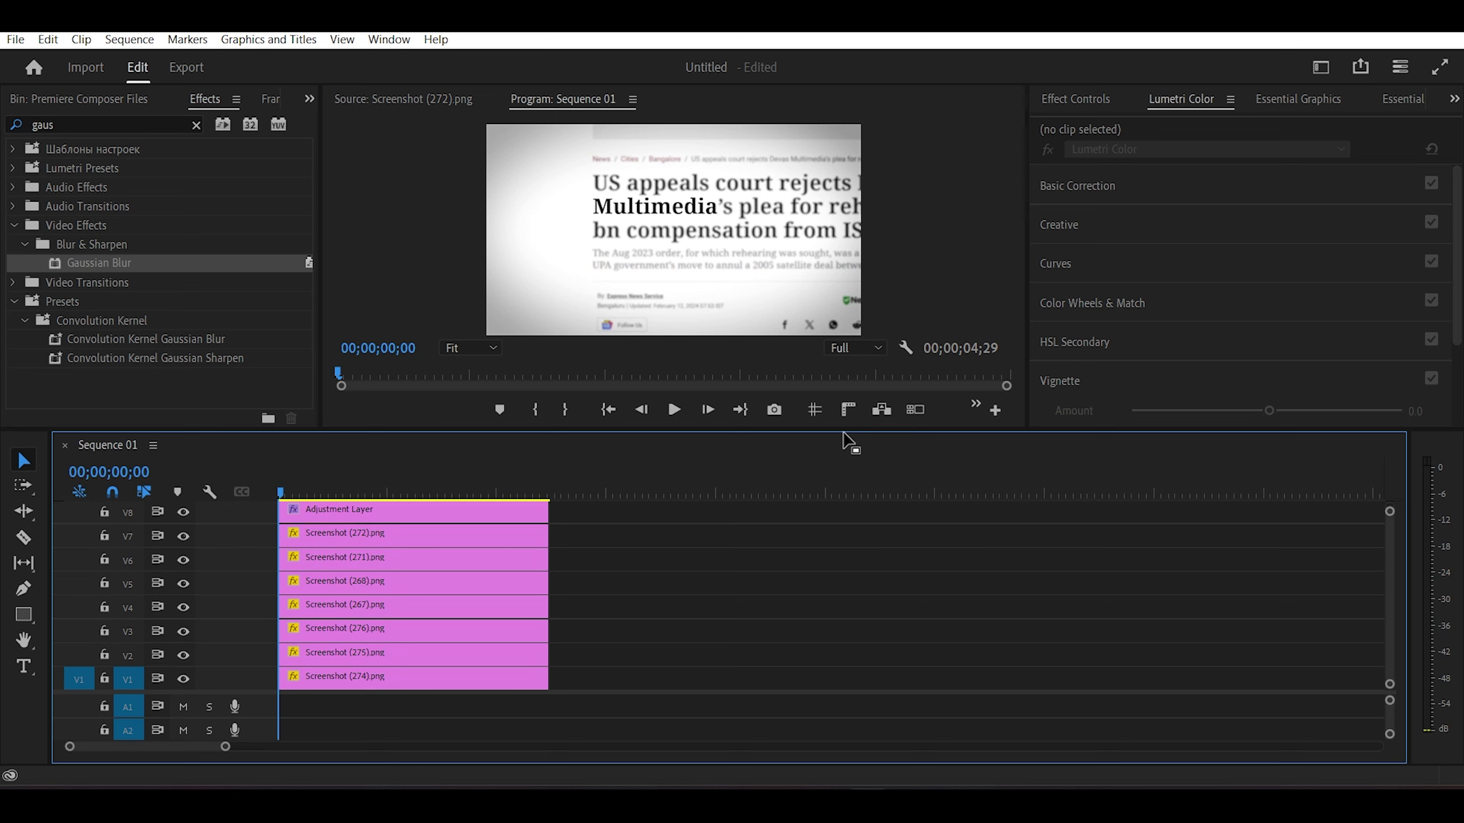
- Razor-cut all eight tracks at 00;00;00;23 and delete every piece after the cut
{"action": "left_click_drag", "start_coordinate": [326, 492], "coordinate": [320, 493]}
{"action": "left_click", "coordinate": [26, 537]}
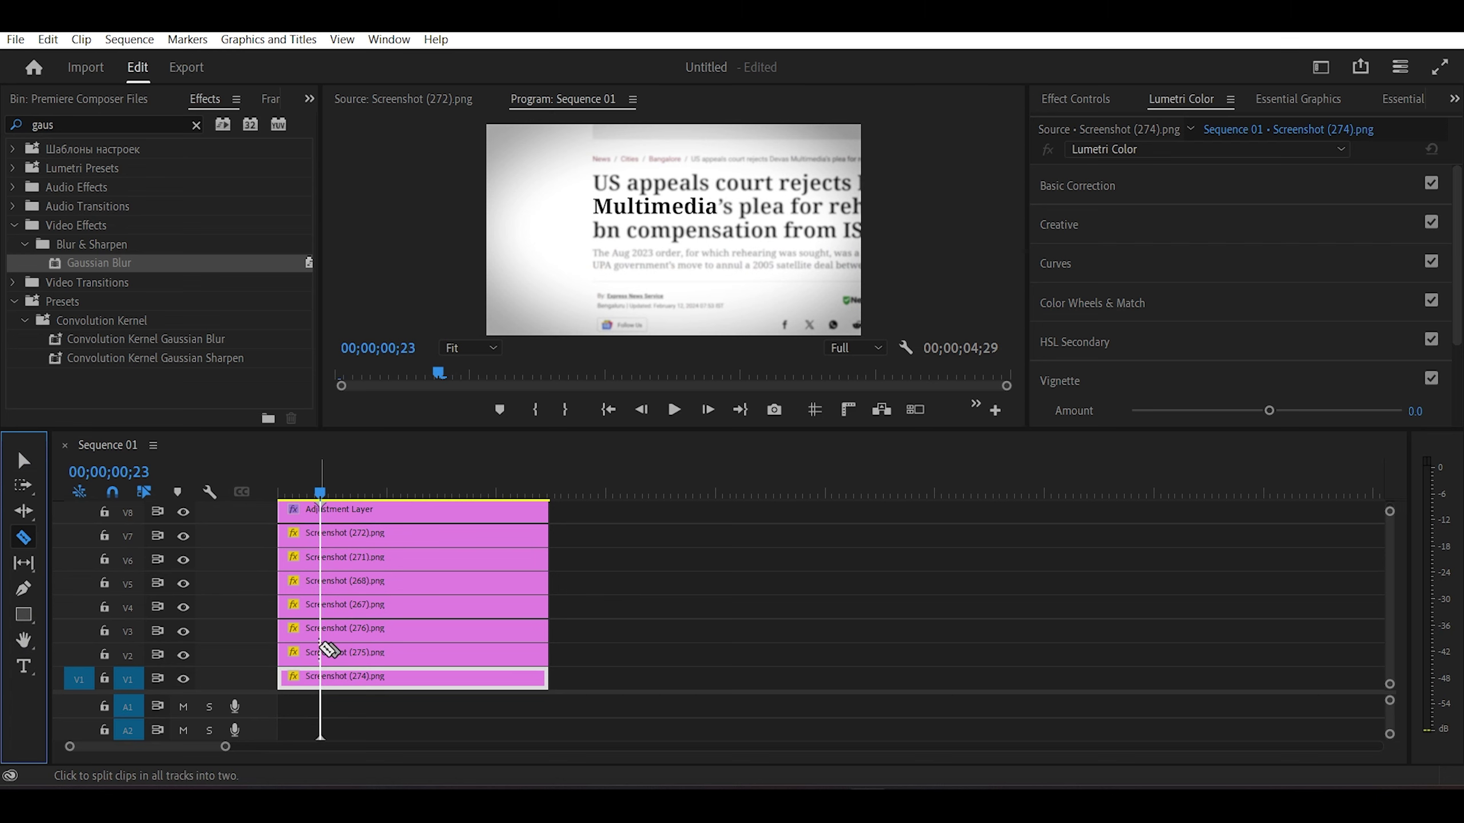
{"action": "left_click", "coordinate": [329, 650], "text": "shift"}
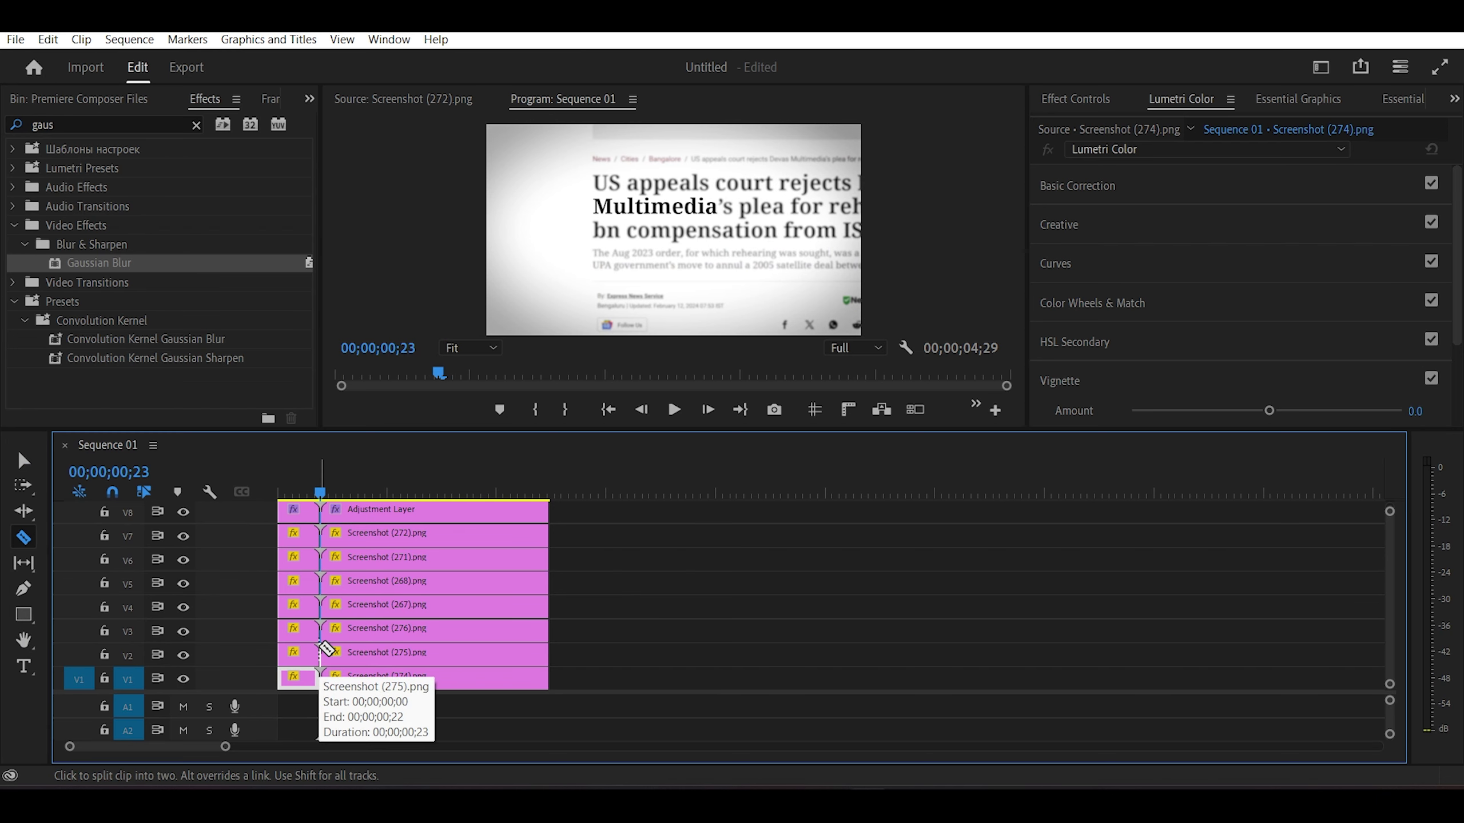
{"action": "key", "text": "v"}
{"action": "left_click_drag", "start_coordinate": [712, 564], "coordinate": [439, 686]}
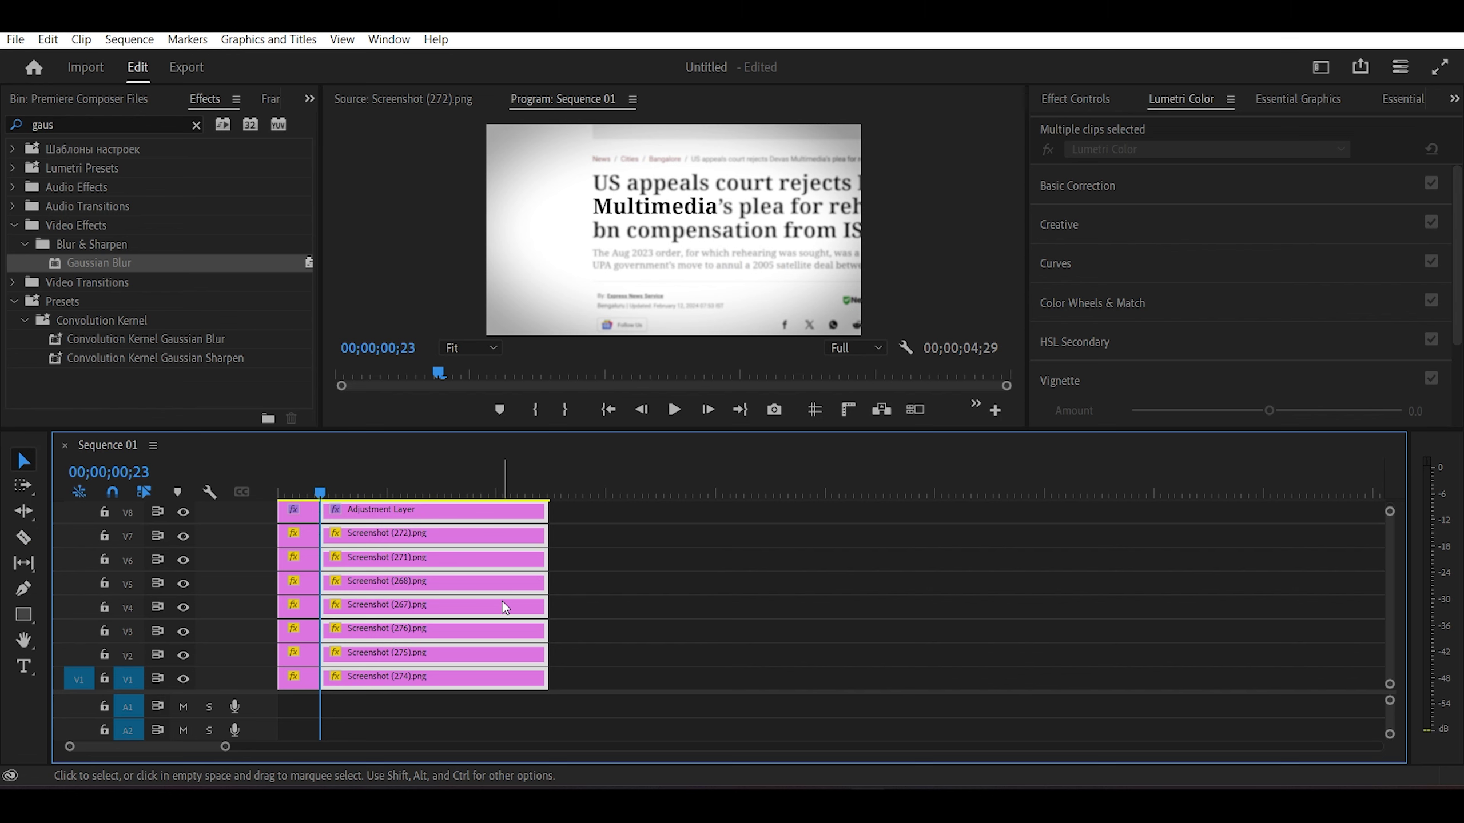
{"action": "key", "text": "Delete"}
{"action": "key", "text": "Home"}
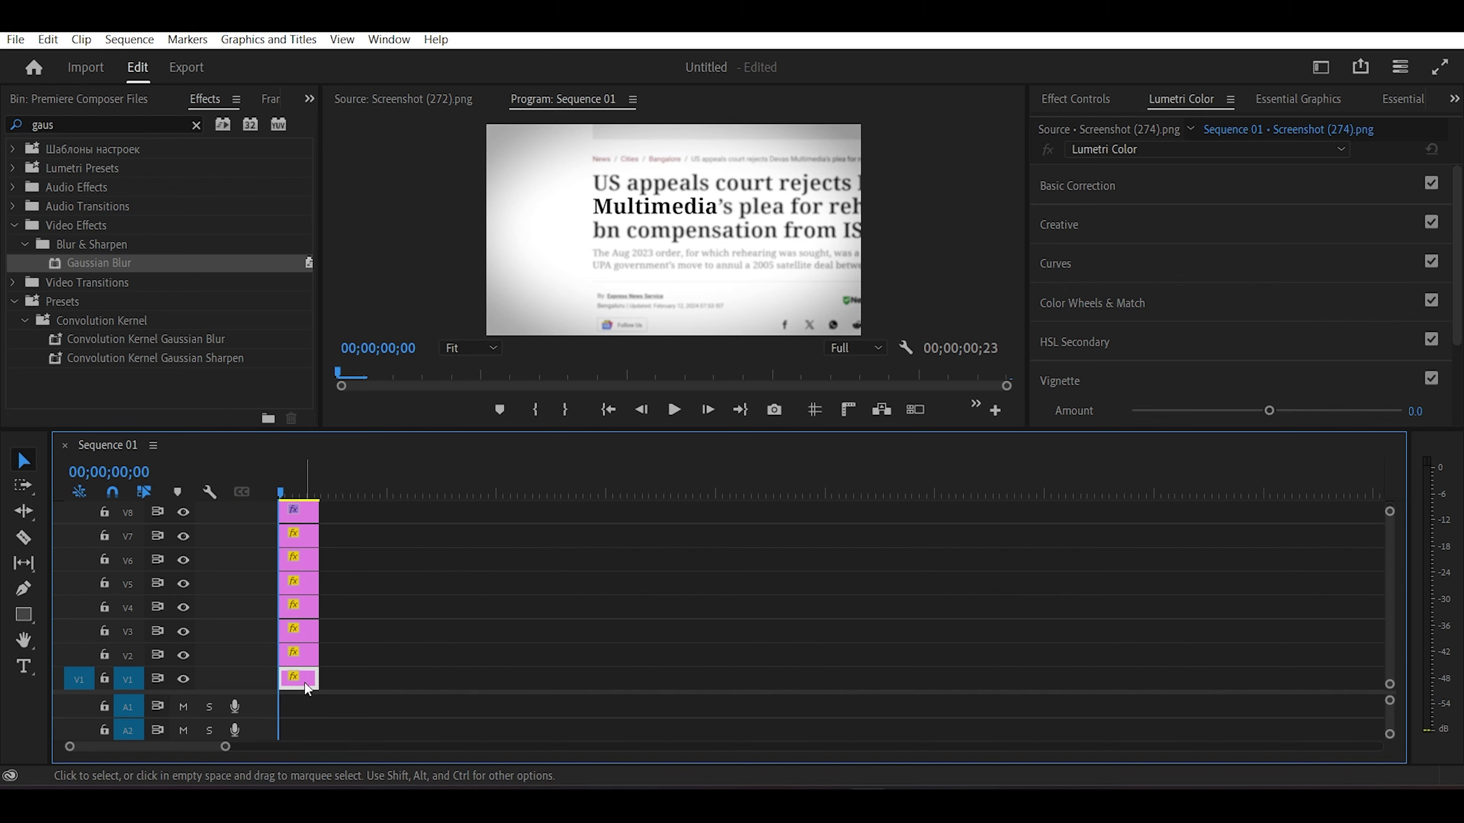
{"action": "left_click", "coordinate": [390, 666]}
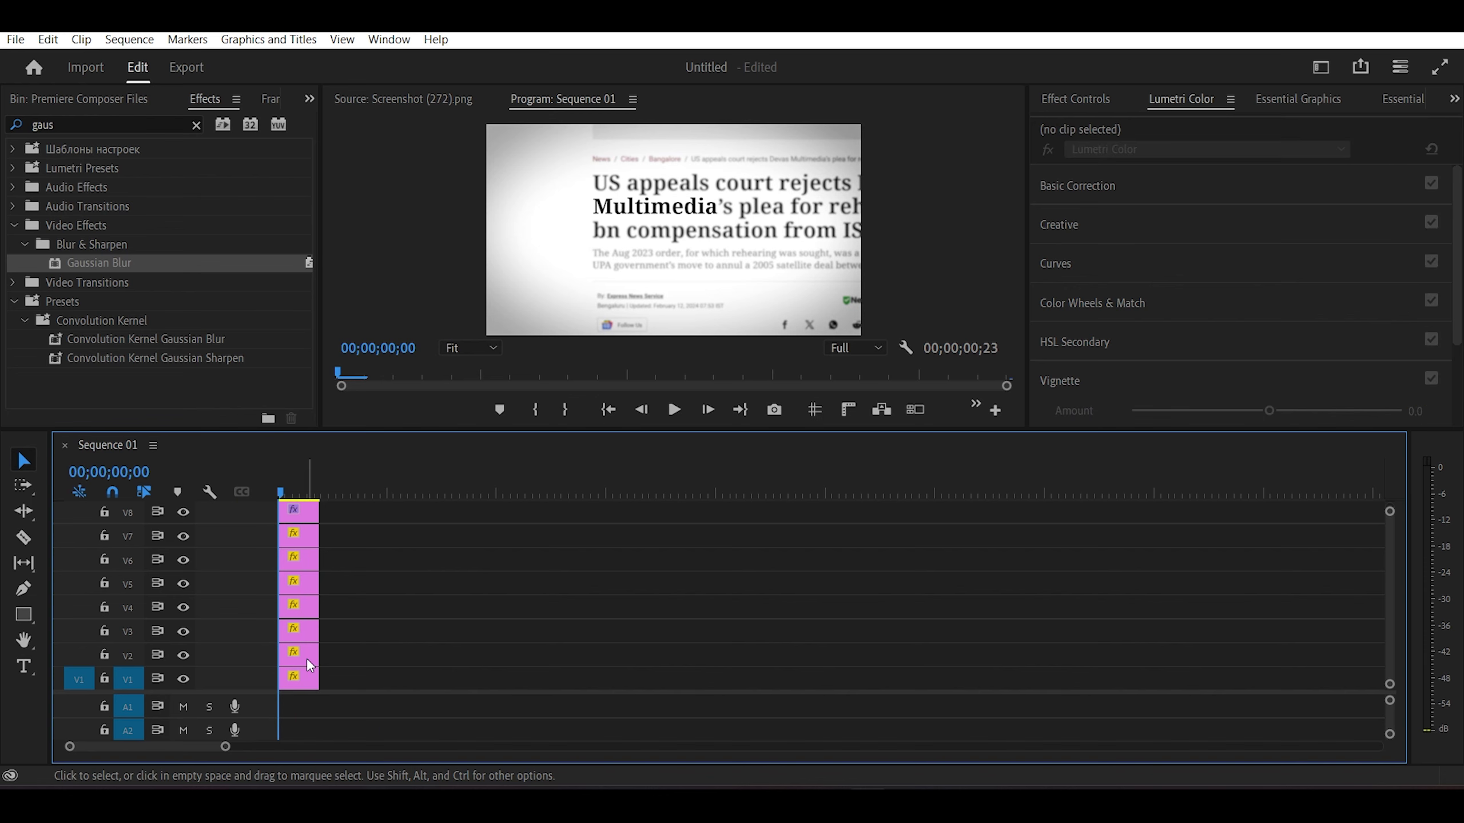
- Shift the V2–V7 clips right so each starts where the clip below ends
{"action": "left_click_drag", "start_coordinate": [300, 661], "coordinate": [337, 662]}
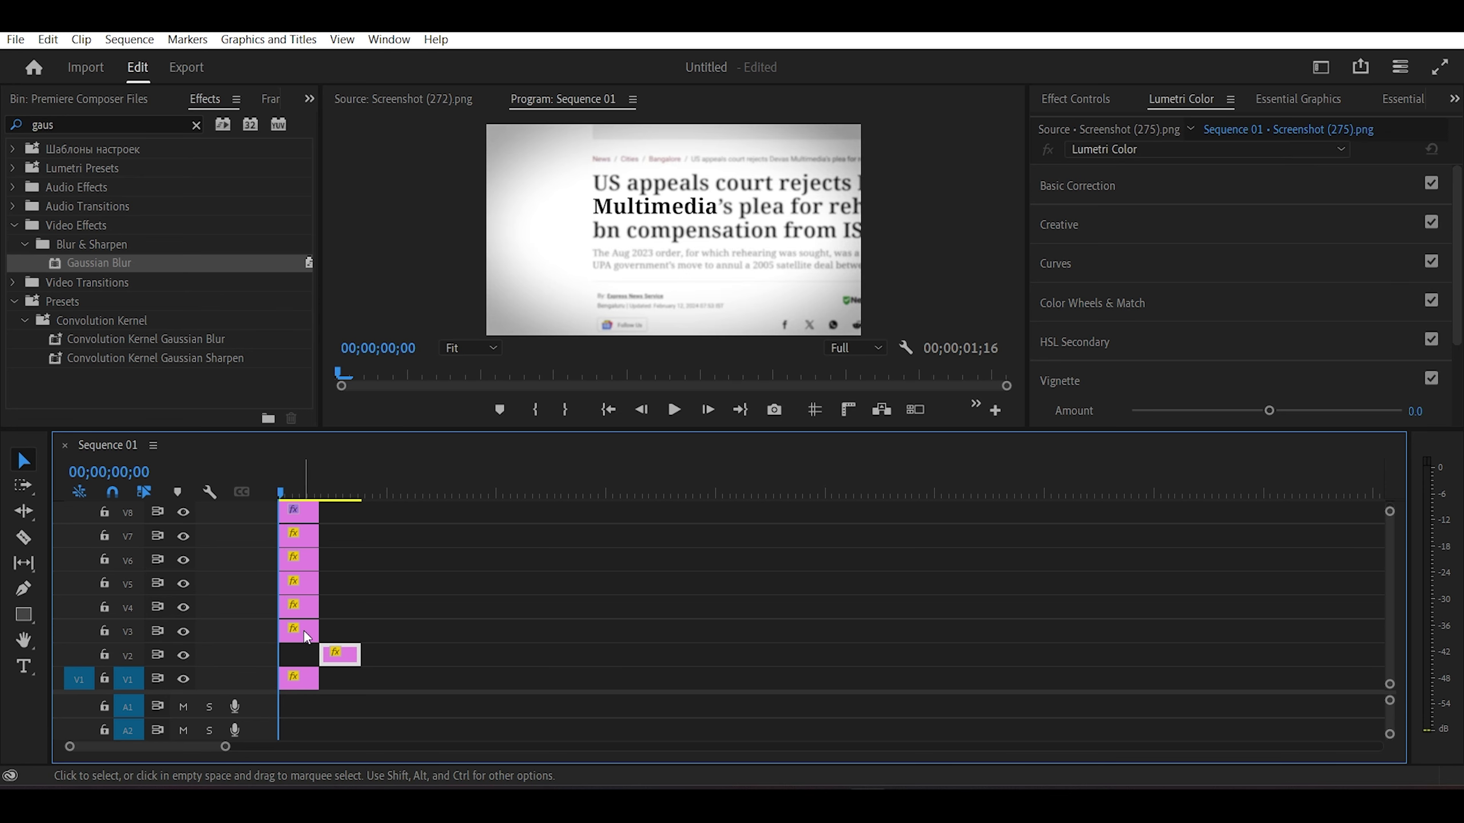
{"action": "mouse_move", "coordinate": [295, 632]}
{"action": "left_mouse_down"}
{"action": "mouse_move", "coordinate": [378, 636]}
{"action": "mouse_move", "coordinate": [425, 608]}
{"action": "left_mouse_up"}
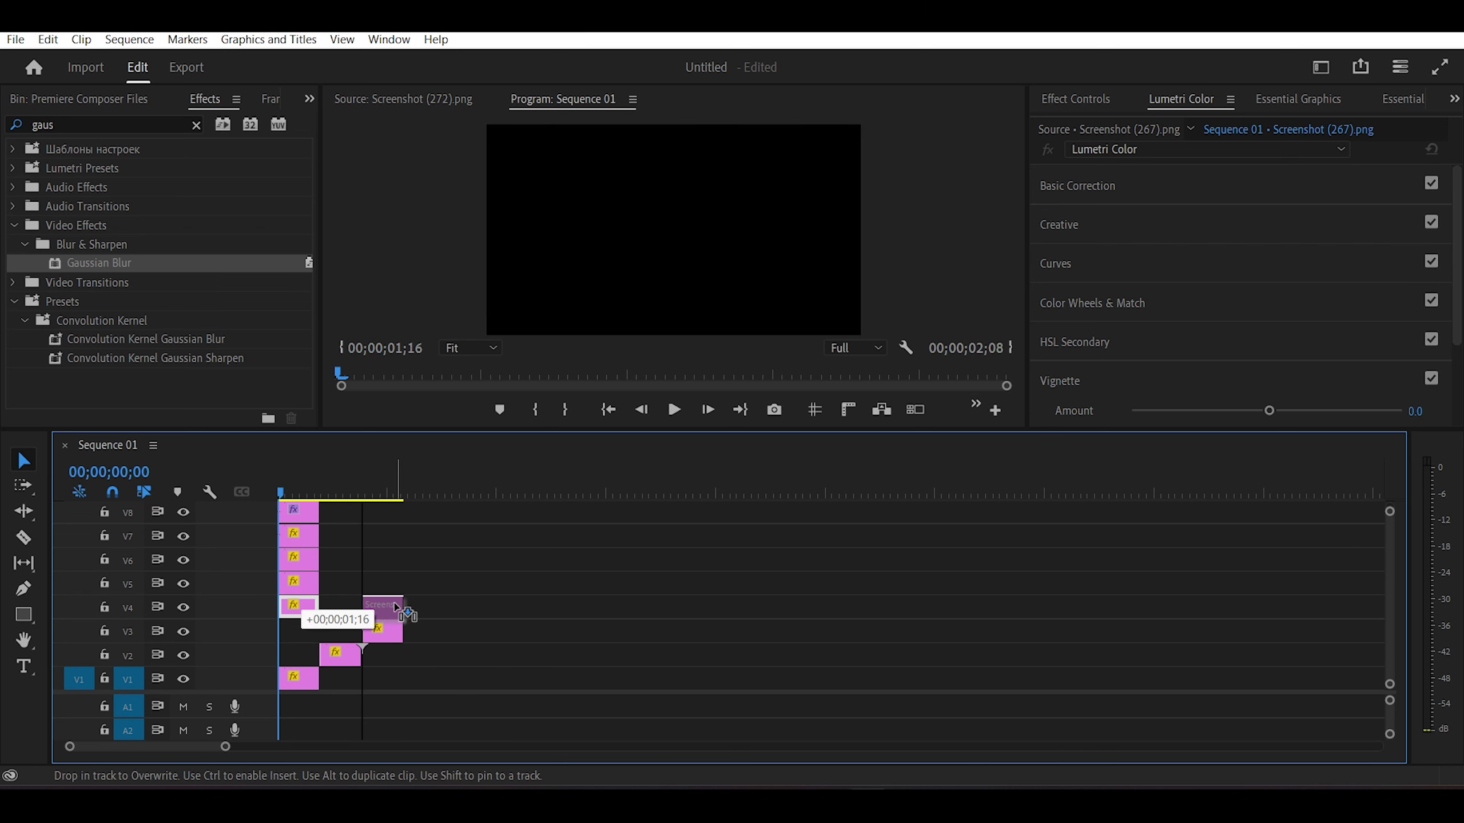
{"action": "left_click_drag", "start_coordinate": [308, 584], "coordinate": [475, 582]}
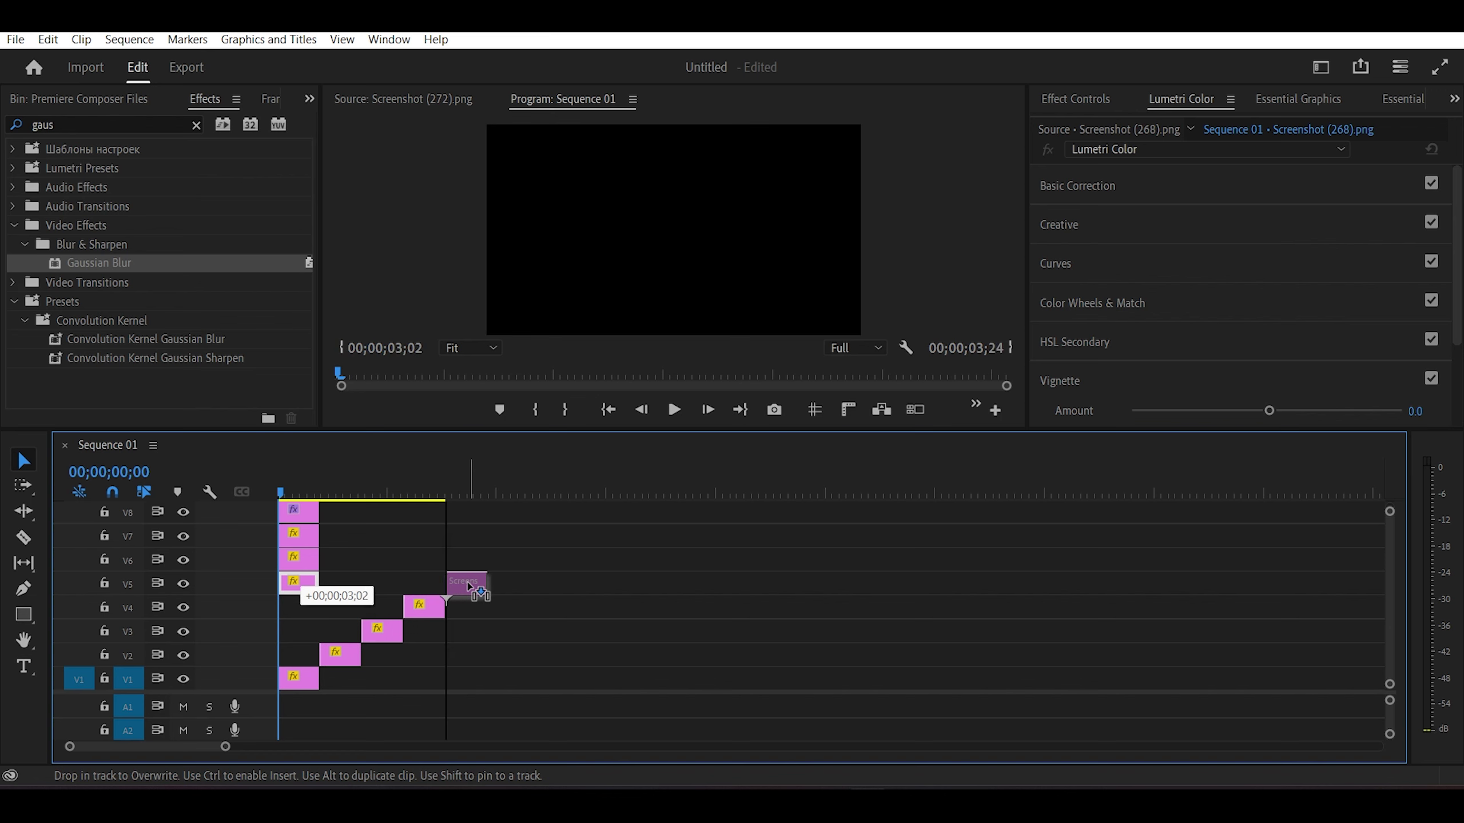
{"action": "left_click_drag", "start_coordinate": [296, 571], "coordinate": [505, 560]}
{"action": "left_click_drag", "start_coordinate": [296, 537], "coordinate": [546, 537]}
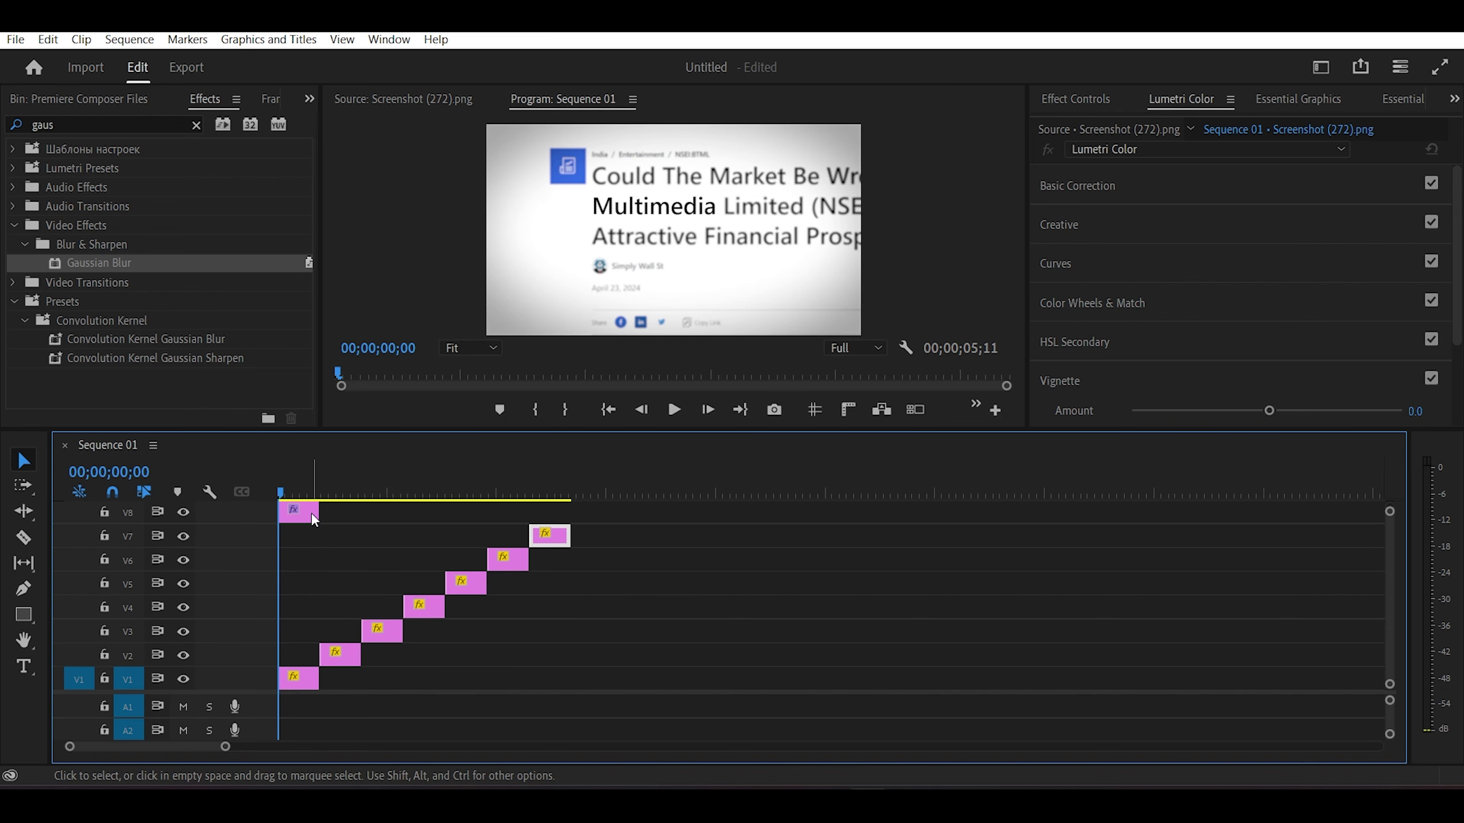
- Extend the Adjustment Layer to end with the last staggered clip
{"action": "left_click", "coordinate": [308, 518]}
{"action": "left_click_drag", "start_coordinate": [317, 513], "coordinate": [569, 520]}
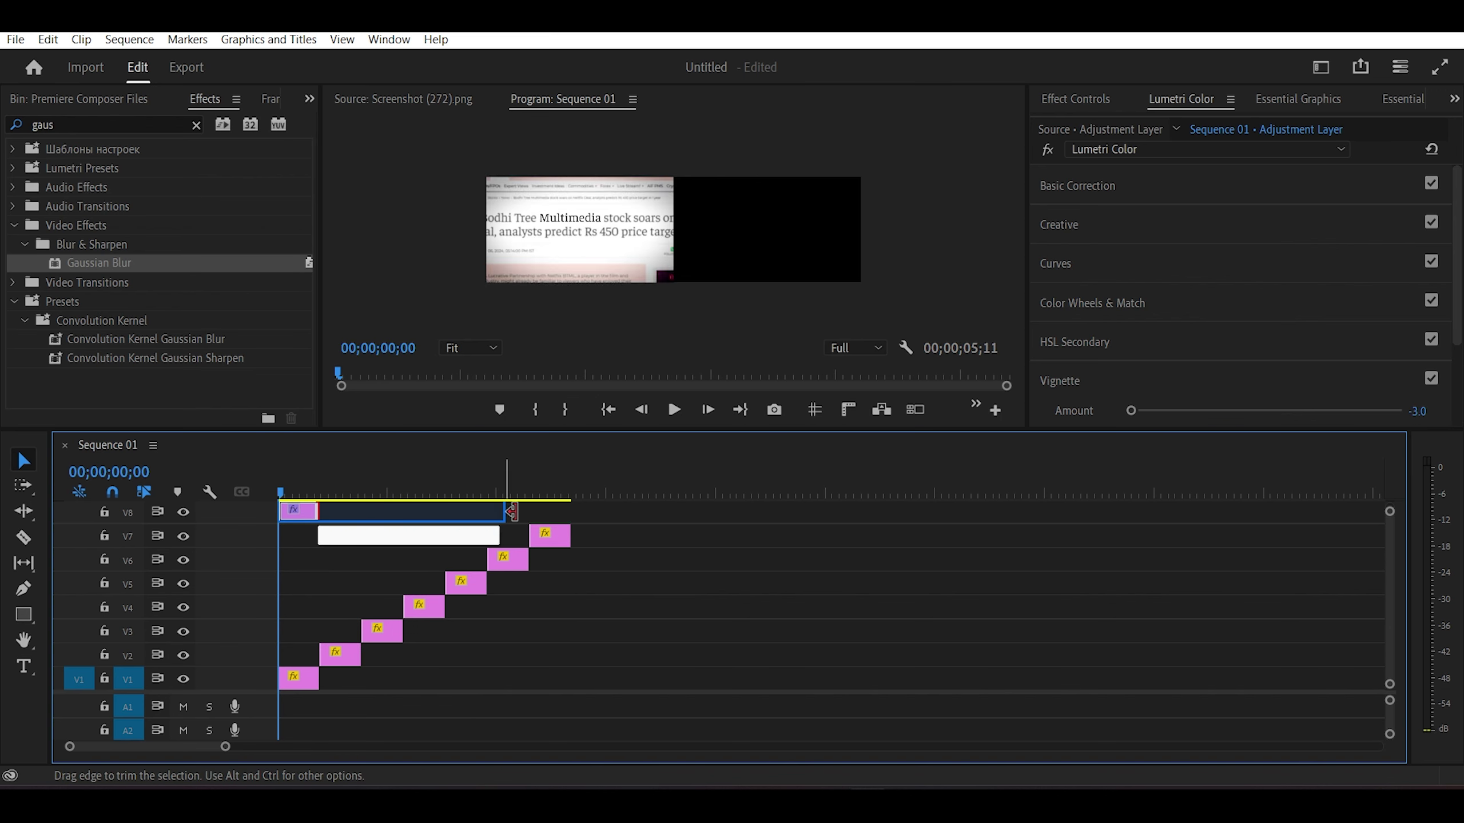
{"action": "left_click_drag", "start_coordinate": [464, 493], "coordinate": [282, 493]}
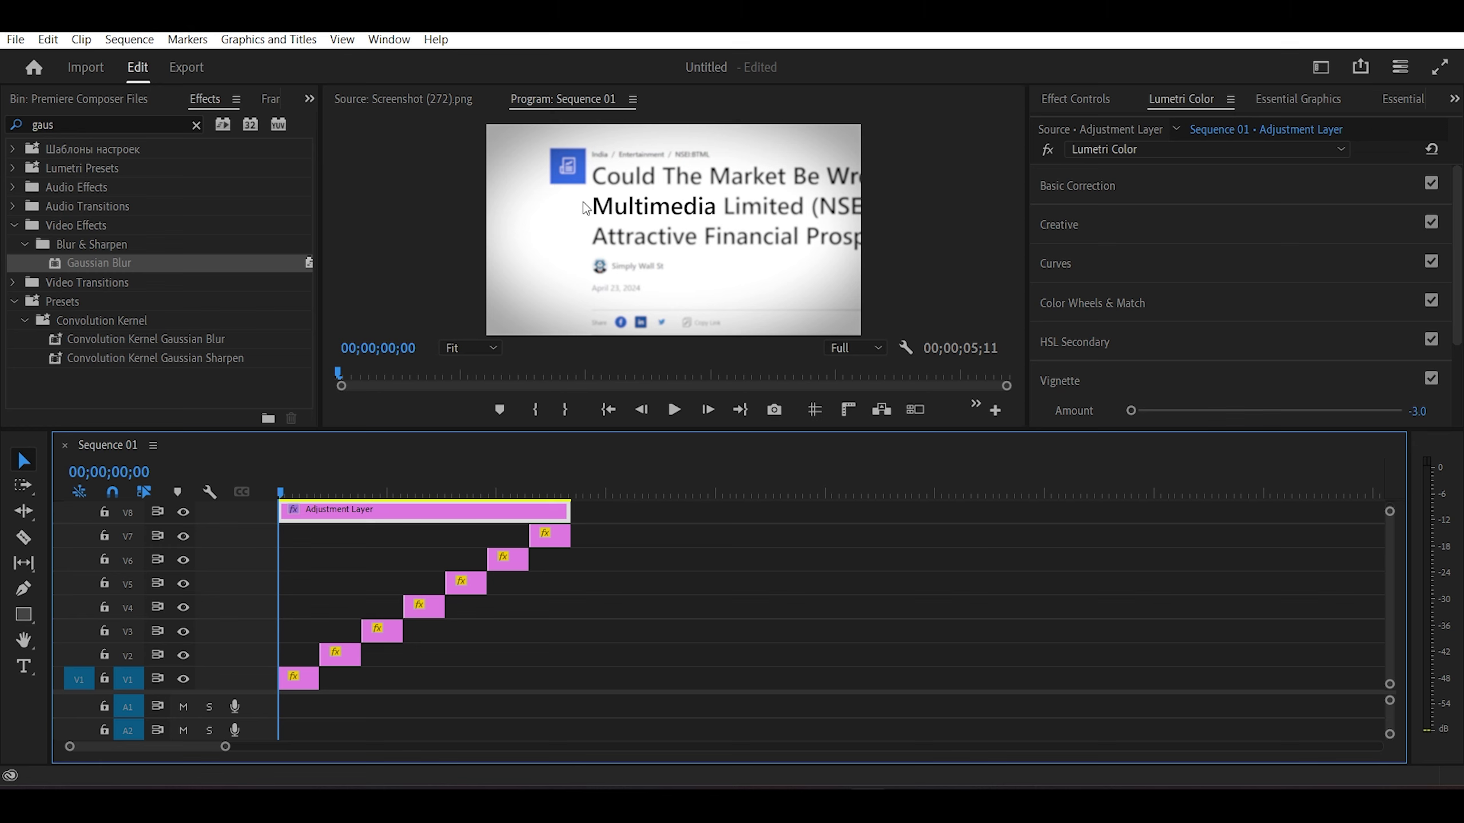
{"action": "left_click", "coordinate": [24, 615]}
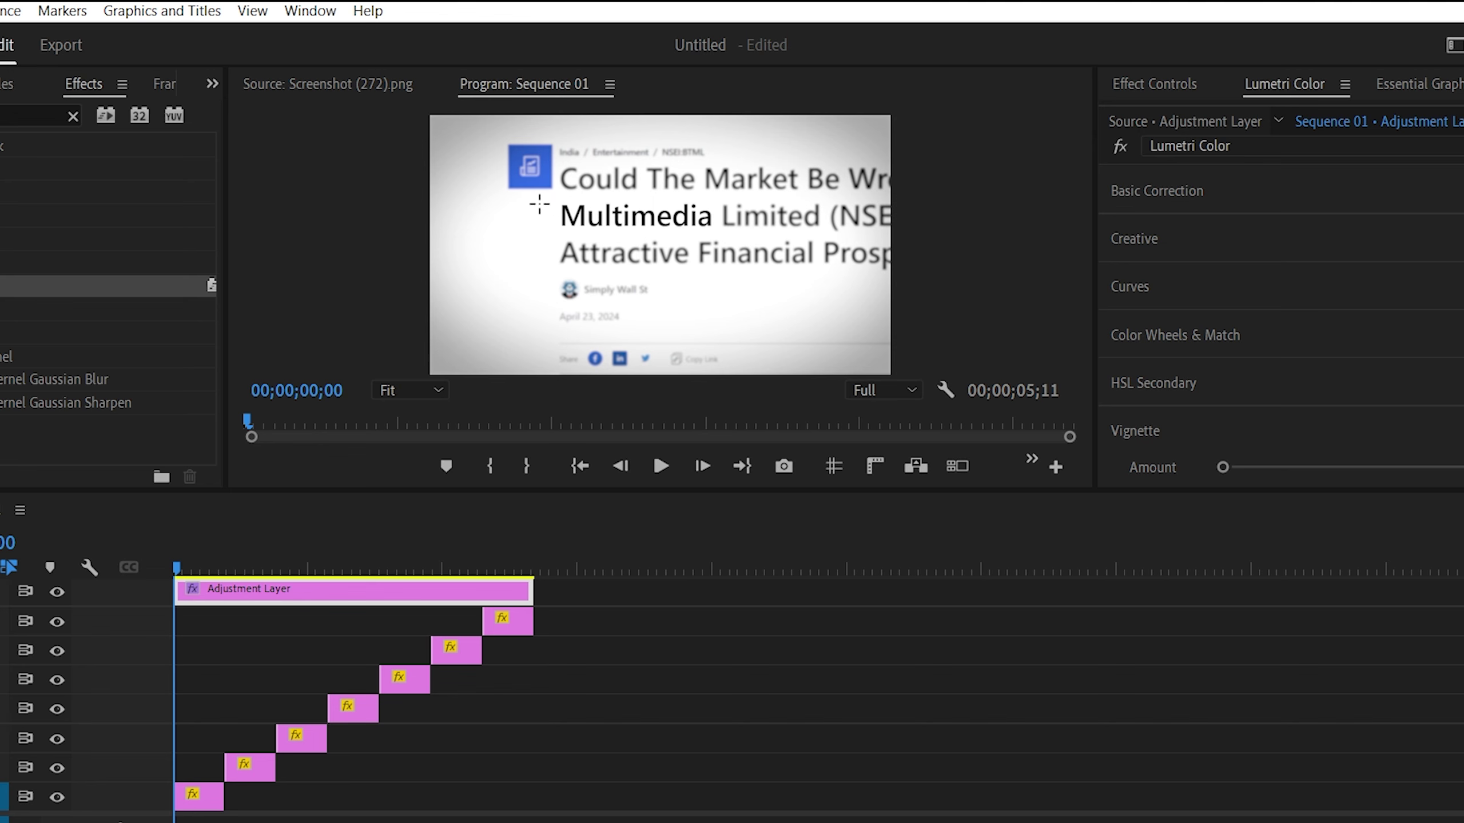
- Draw a rectangle over 'Multimedia' and nudge its Vector Motion Position Y to fit
{"action": "left_click_drag", "start_coordinate": [553, 202], "coordinate": [715, 234]}
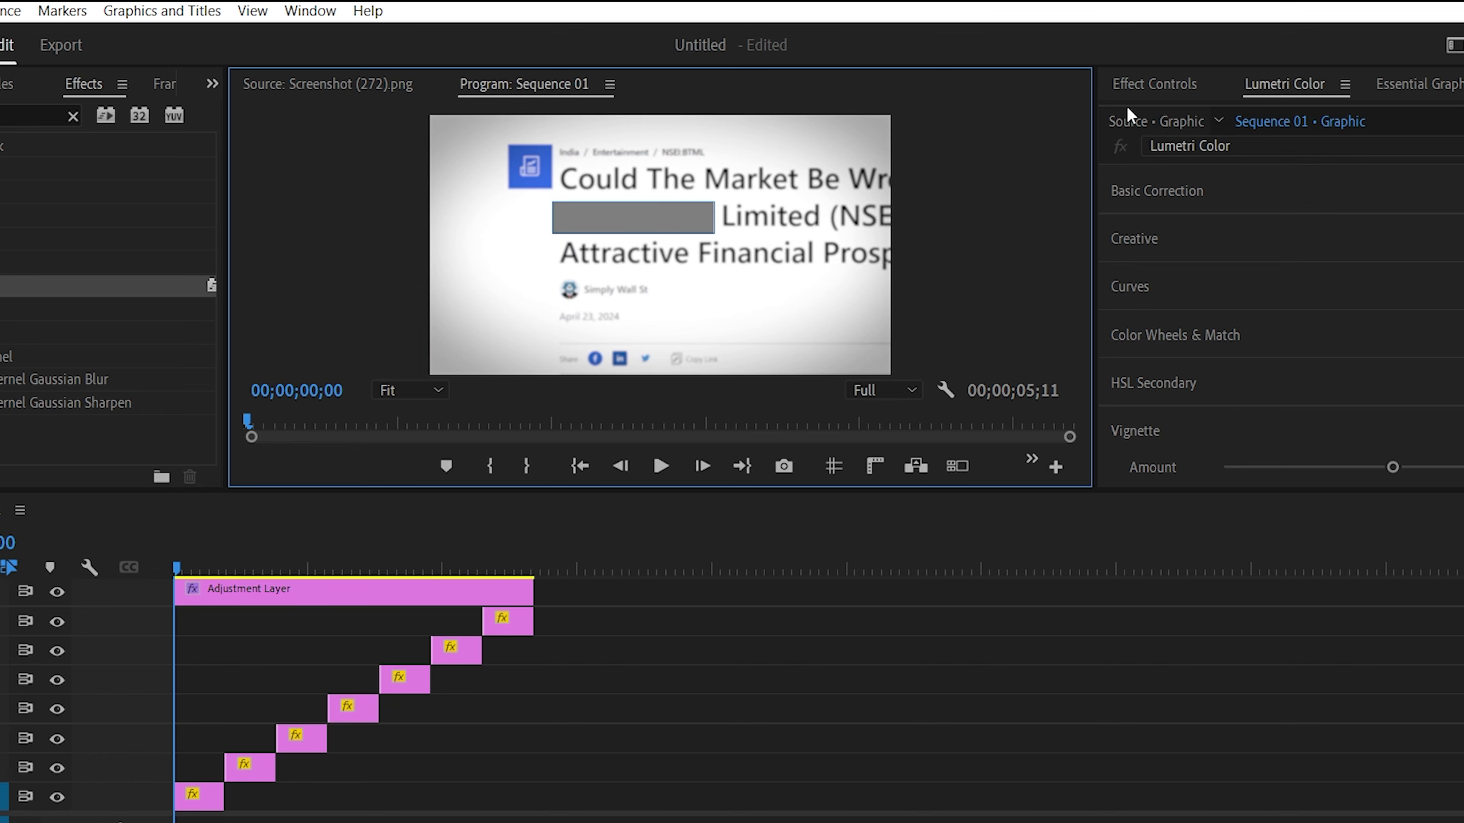
{"action": "left_click", "coordinate": [1138, 92]}
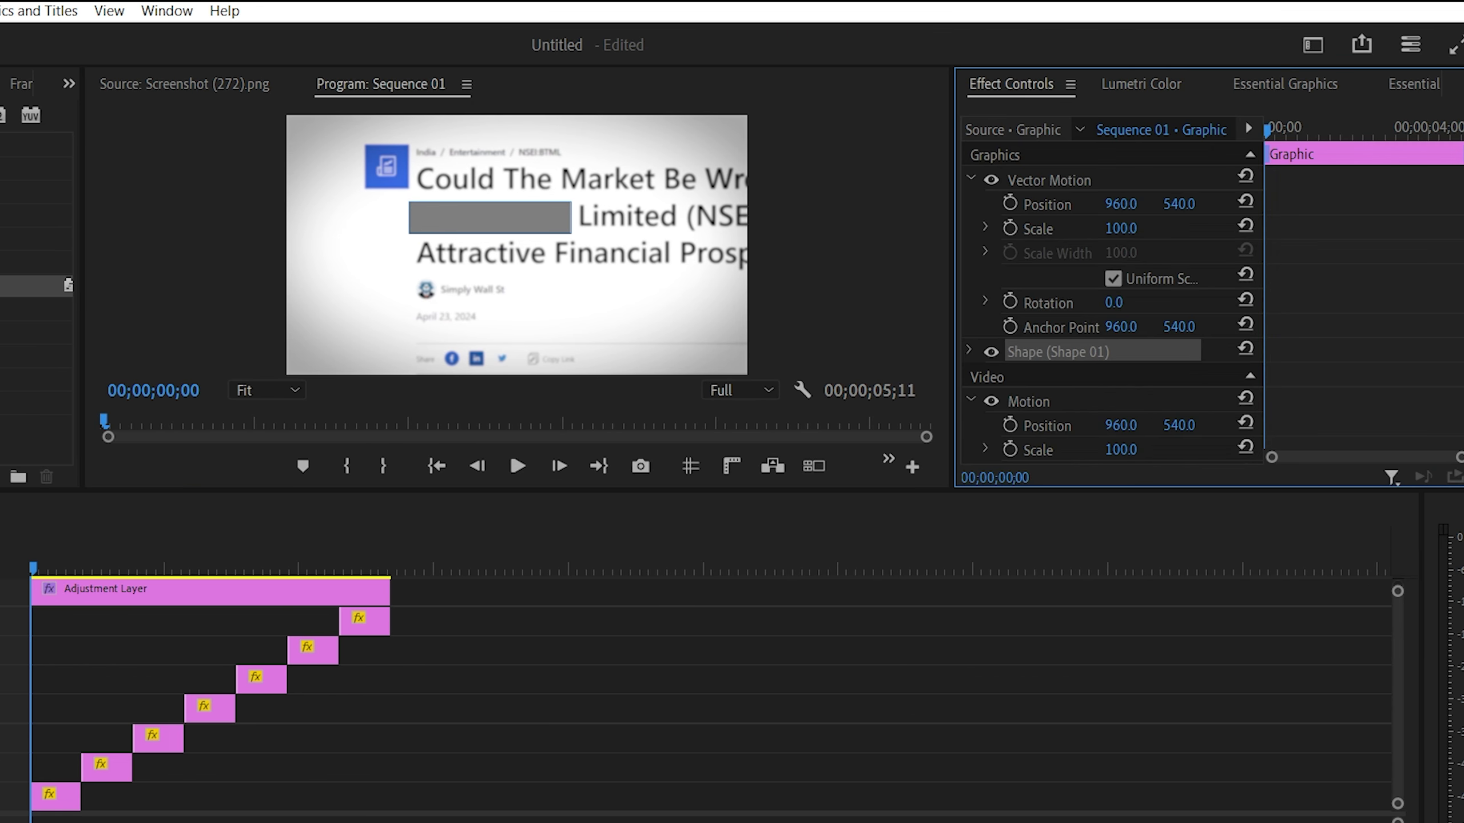
{"action": "left_click_drag", "start_coordinate": [1178, 204], "coordinate": [1172, 203]}
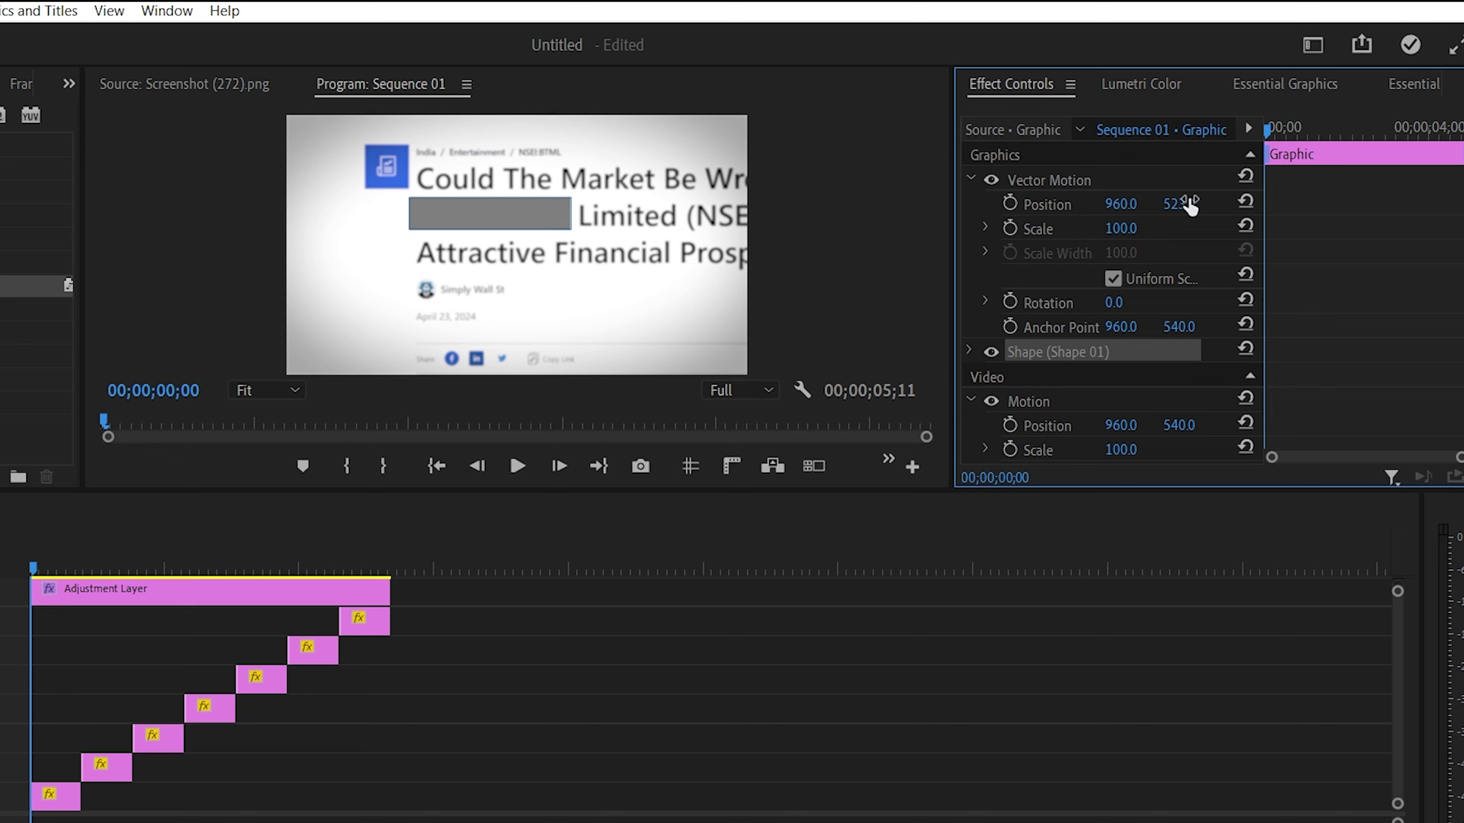
- Set the rectangle's fill colour to FF0000 red in Essential Graphics
{"action": "left_click", "coordinate": [1280, 87]}
{"action": "scroll", "coordinate": [1315, 326], "scroll_direction": "down", "scroll_amount": 3}
{"action": "scroll", "coordinate": [1315, 325], "scroll_direction": "down", "scroll_amount": 5}
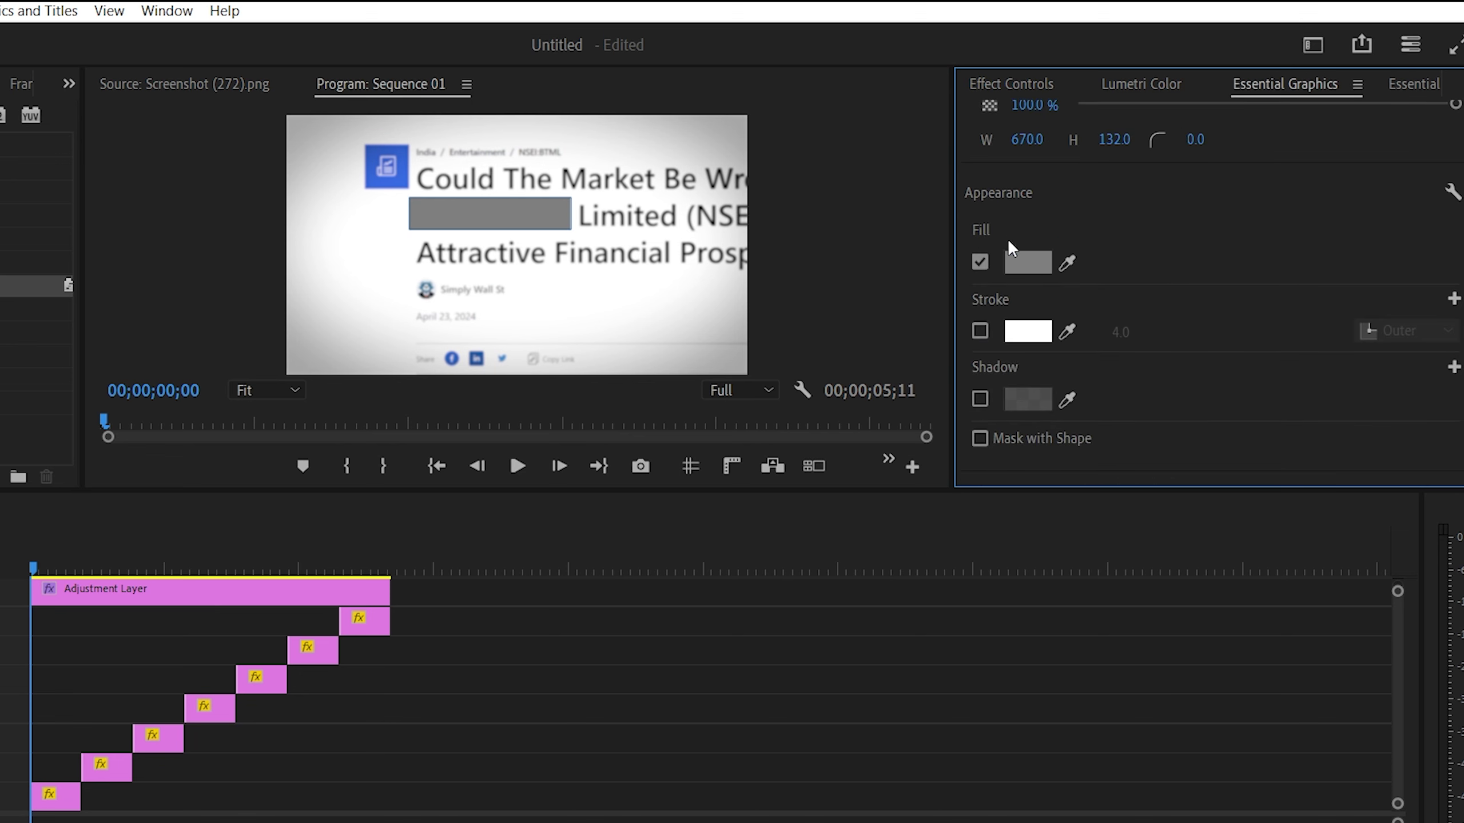
{"action": "left_click", "coordinate": [1019, 266]}
{"action": "left_click", "coordinate": [602, 620]}
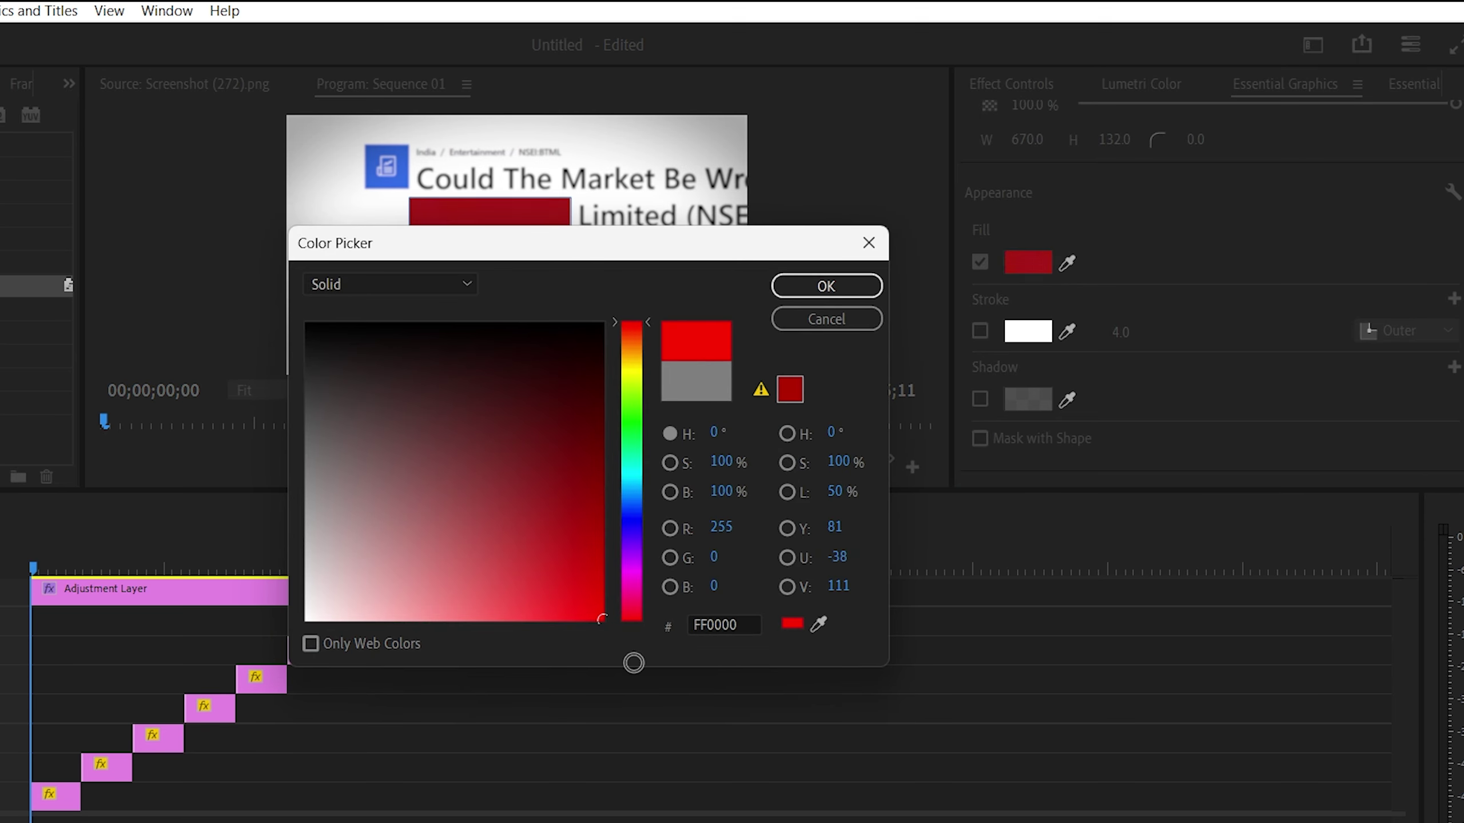
{"action": "left_click", "coordinate": [830, 286]}
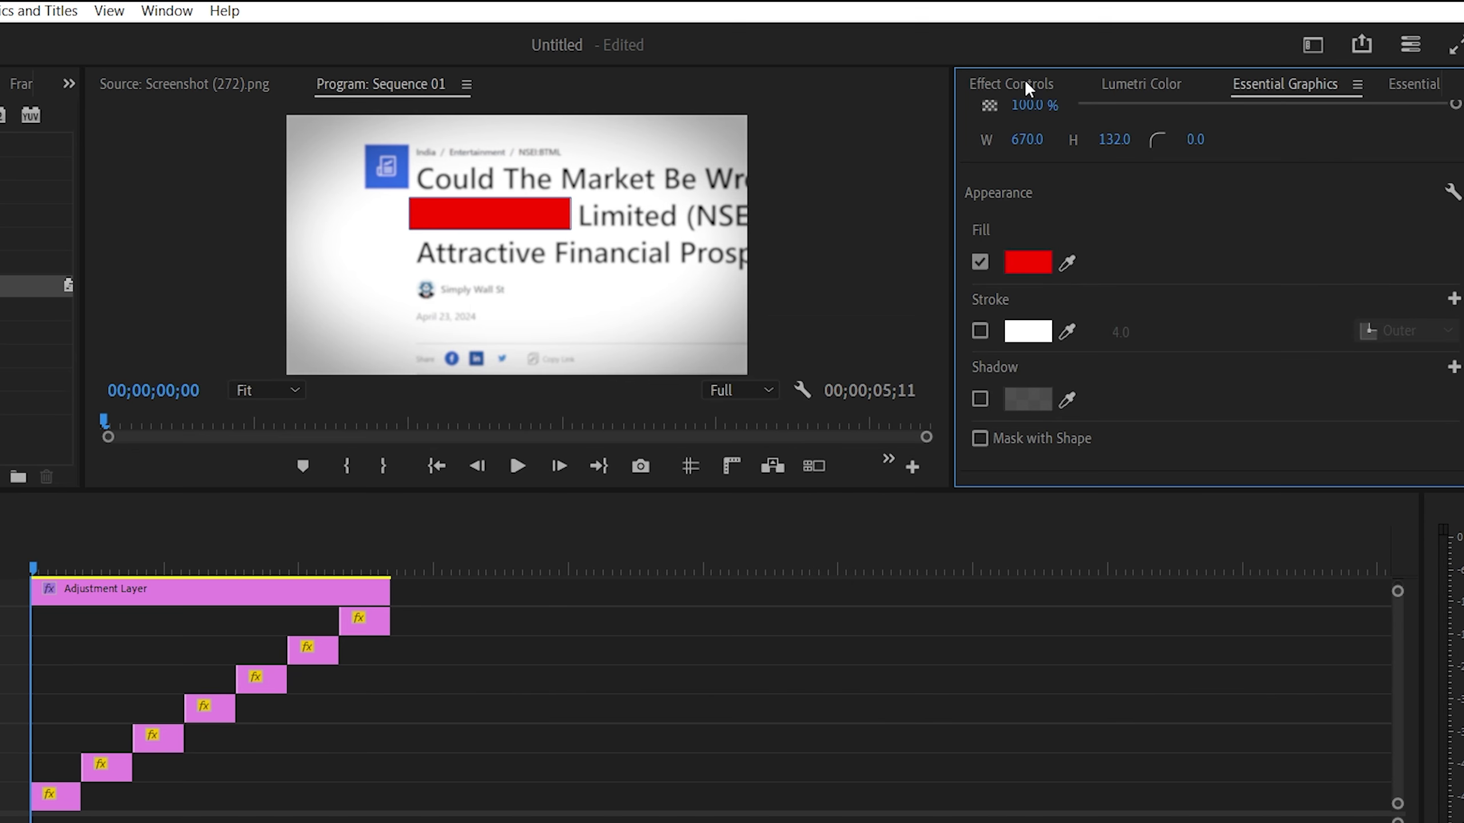
{"action": "left_click", "coordinate": [1025, 78]}
{"action": "scroll", "coordinate": [1150, 349], "scroll_direction": "down", "scroll_amount": 5}
{"action": "scroll", "coordinate": [1151, 350], "scroll_direction": "down", "scroll_amount": 3}
{"action": "scroll", "coordinate": [1152, 353], "scroll_direction": "down", "scroll_amount": 3}
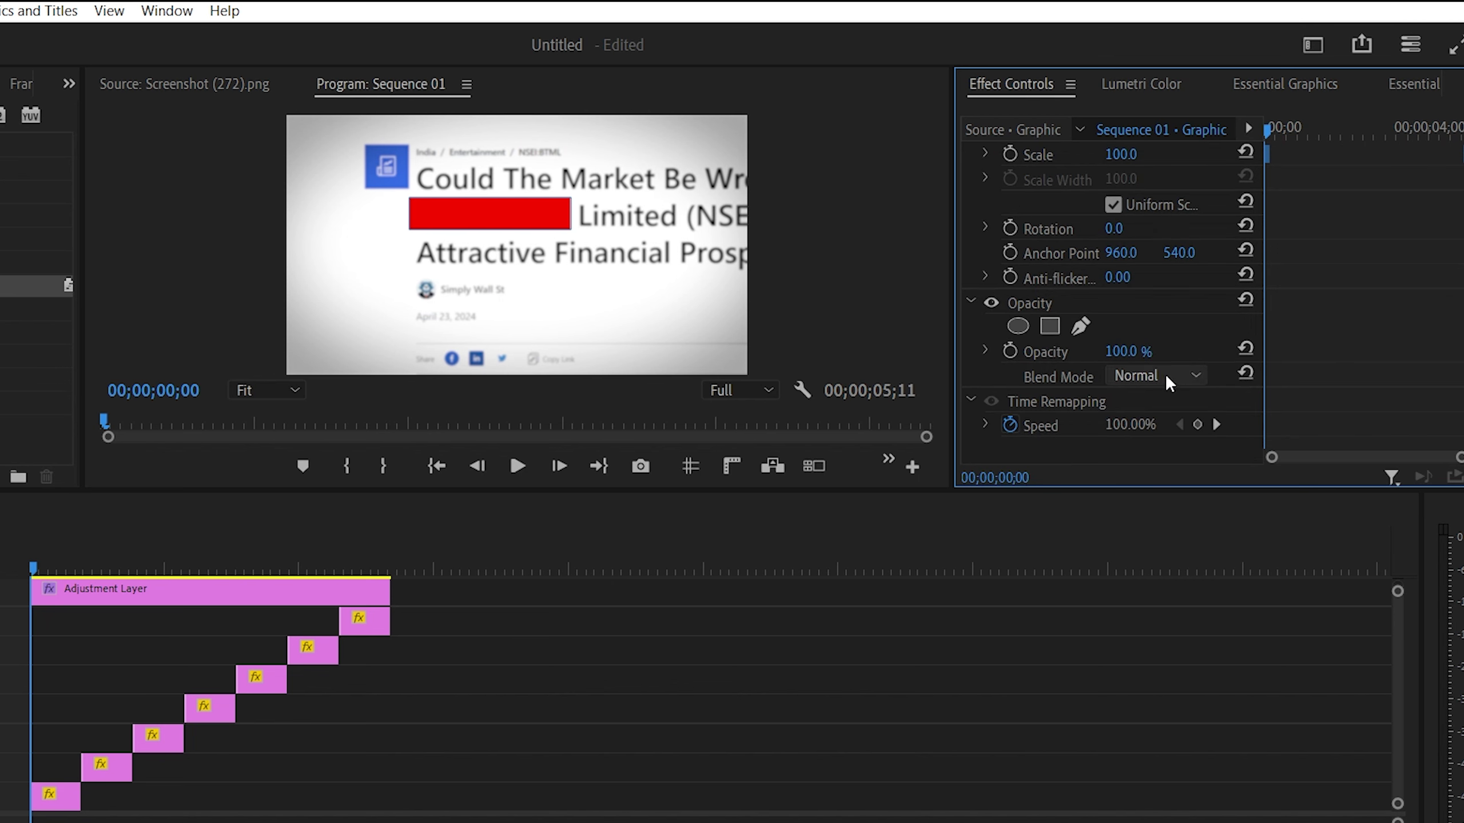
- Set the red rectangle's Opacity Blend Mode to Multiply
{"action": "left_click", "coordinate": [1165, 374]}
{"action": "left_click", "coordinate": [1172, 483]}
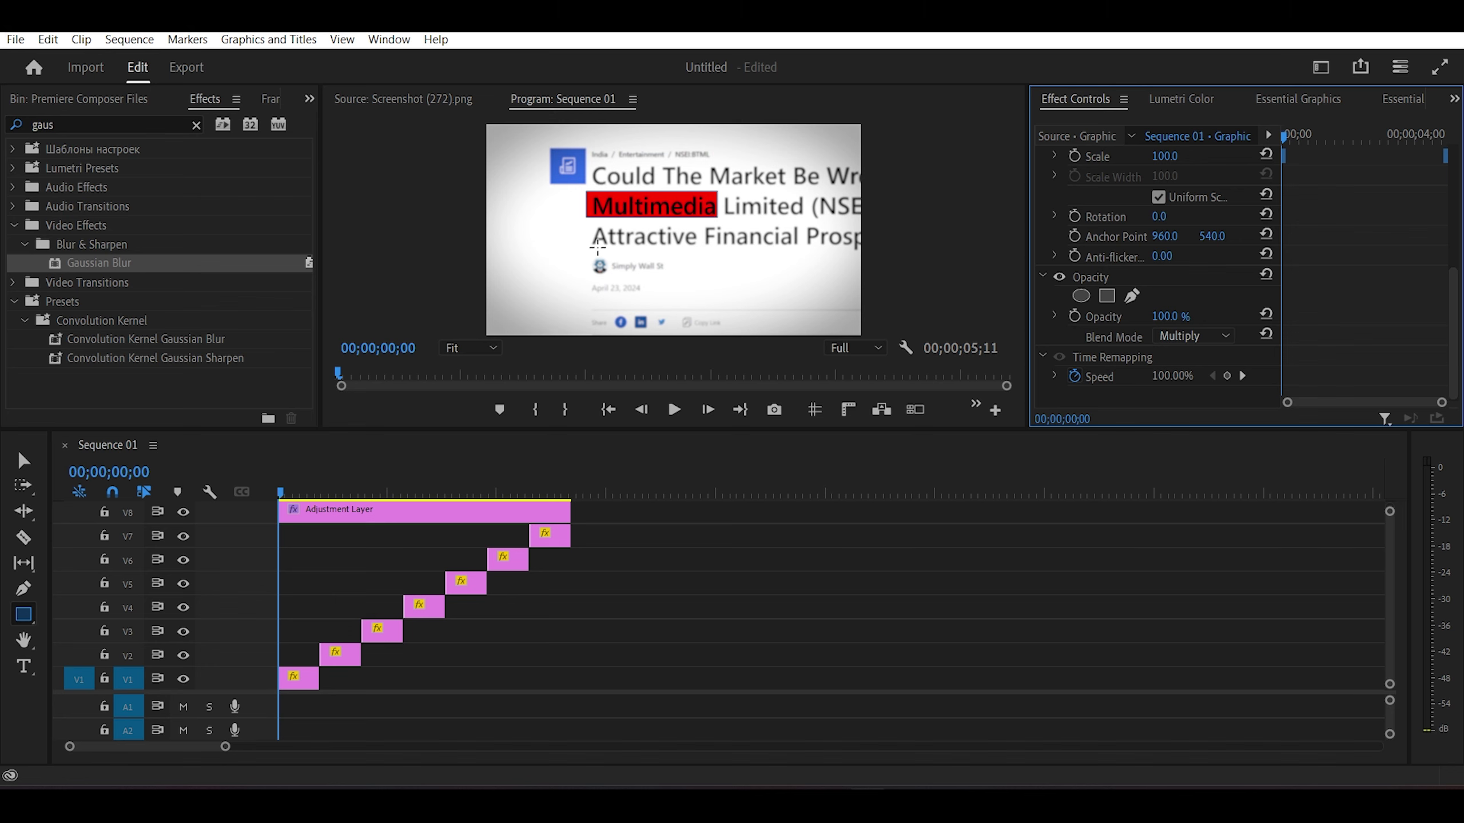
{"action": "left_click", "coordinate": [23, 460]}
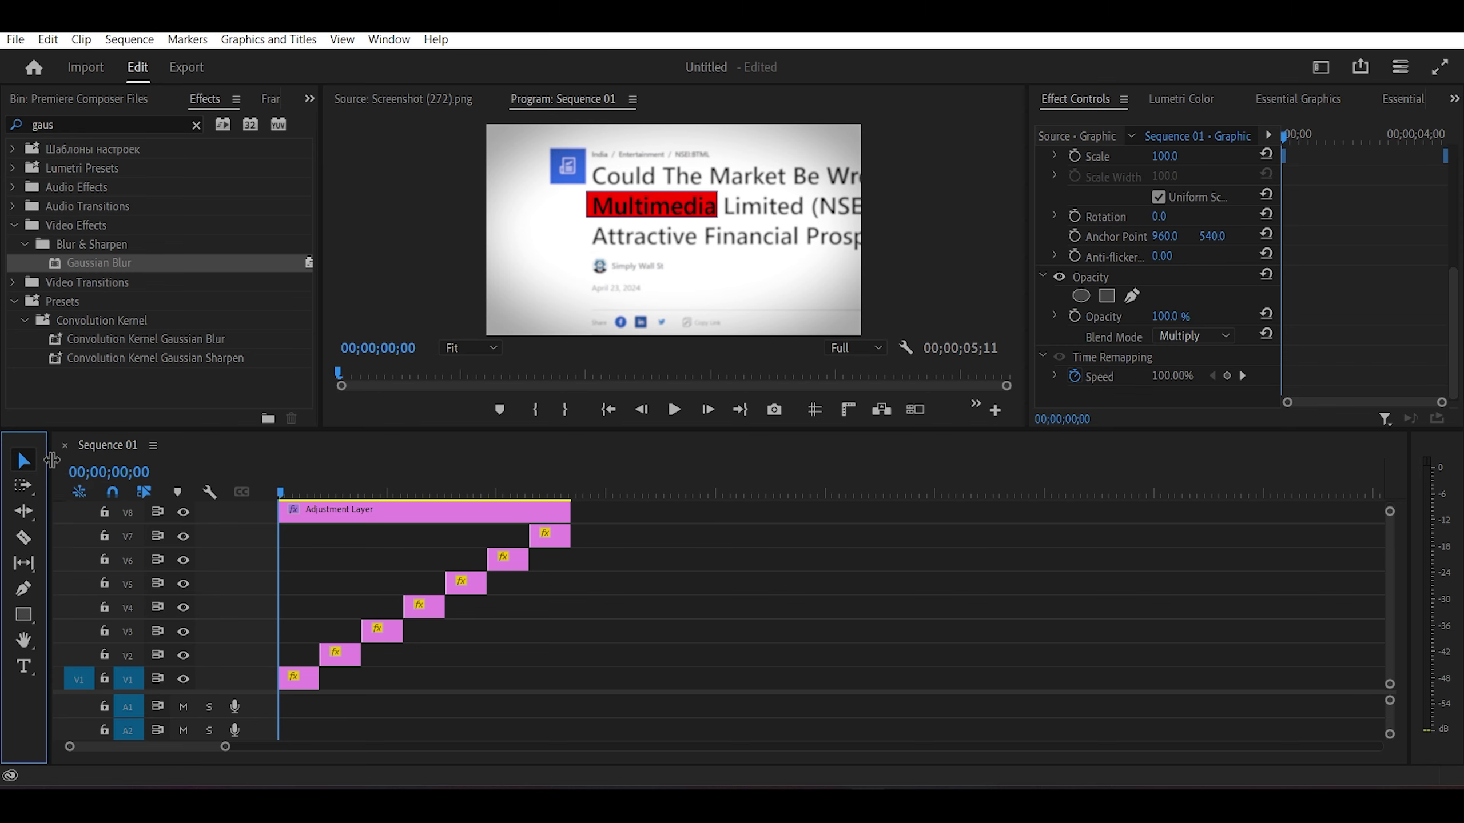
{"action": "left_click", "coordinate": [73, 124]}
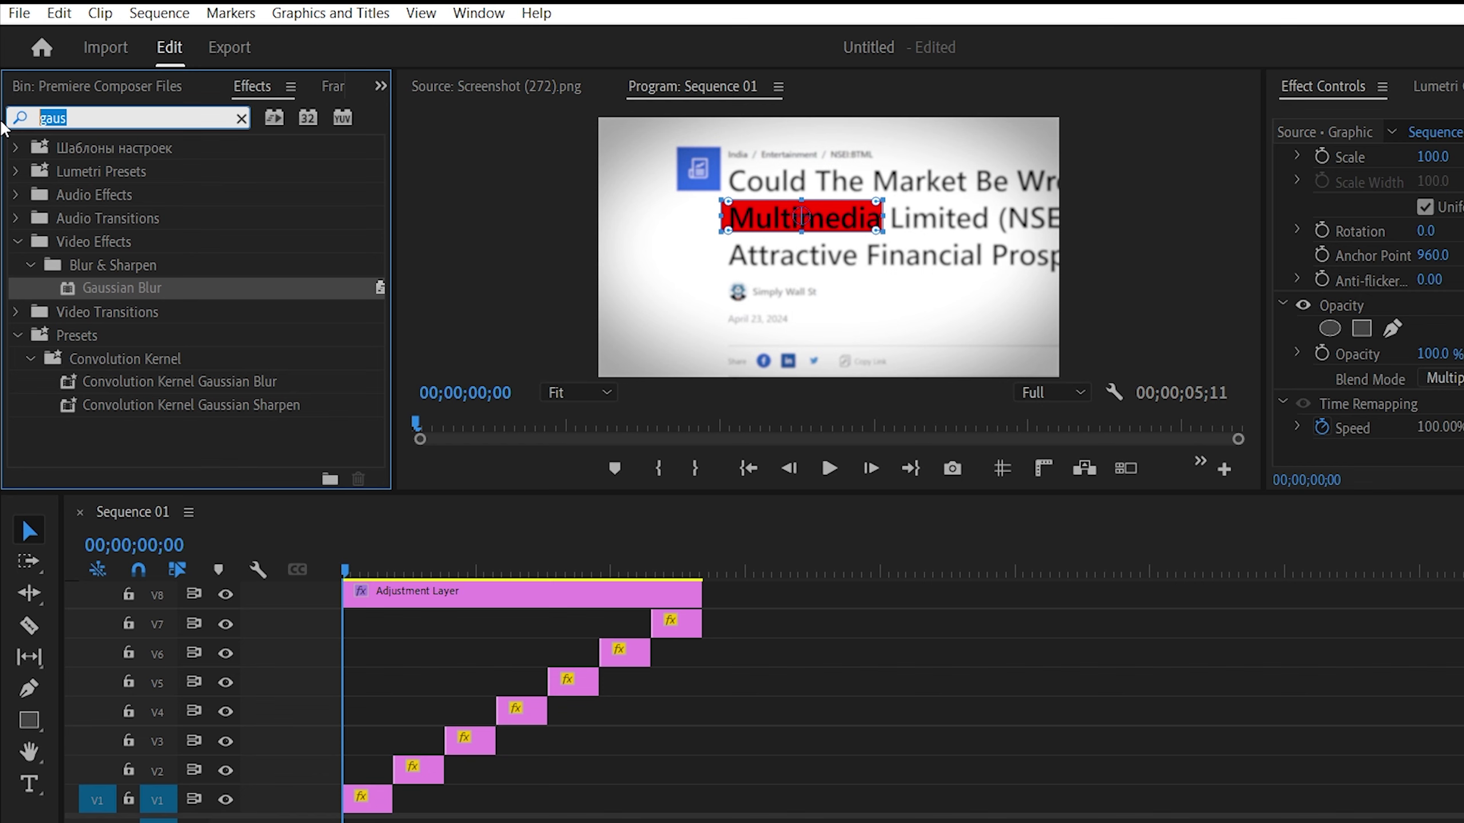
{"action": "type", "text": "roughen"}
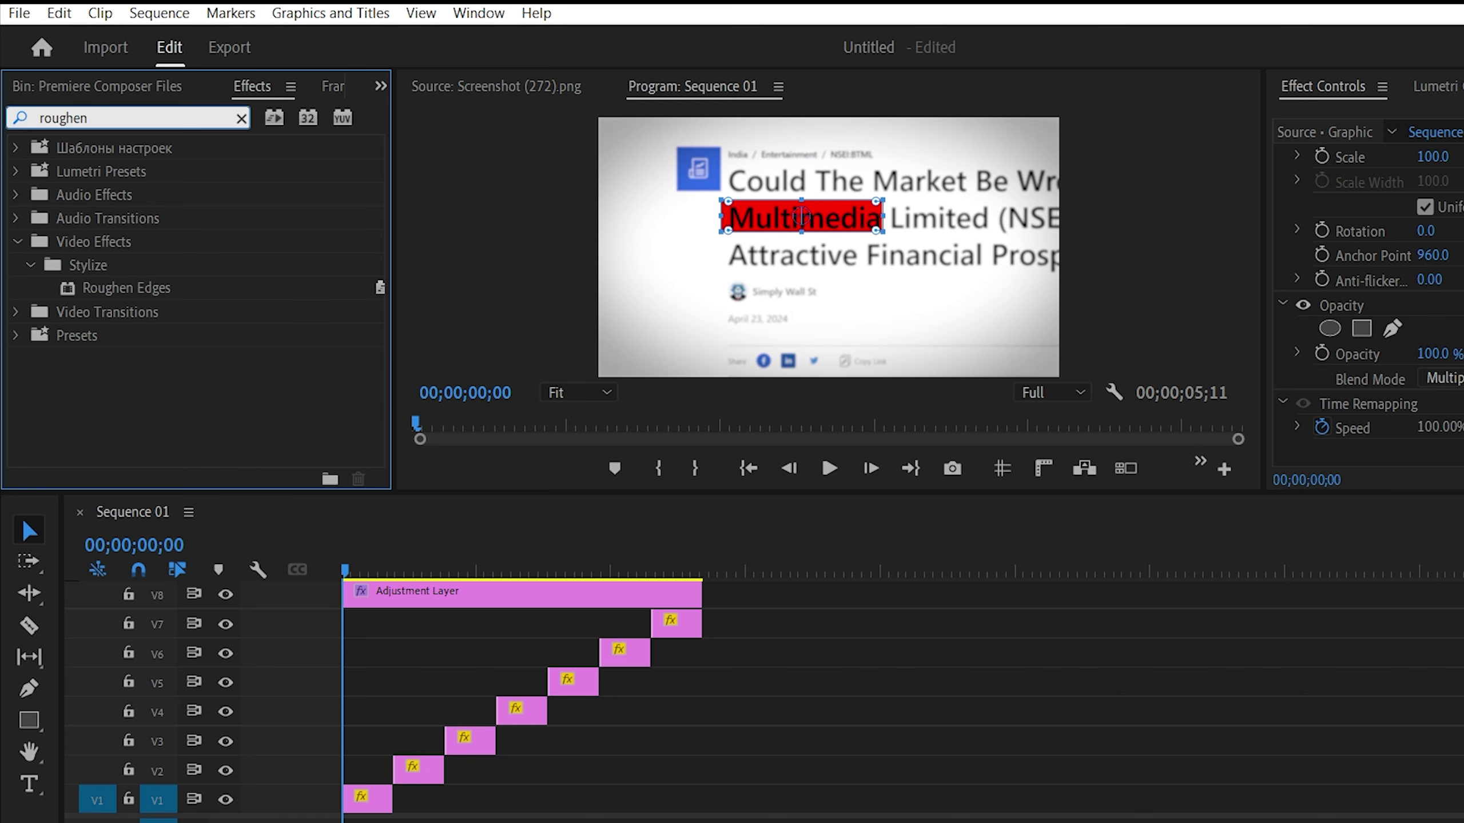
- Apply Roughen Edges to the Graphic clip and extend the clip to the sequence end
{"action": "left_click", "coordinate": [153, 288]}
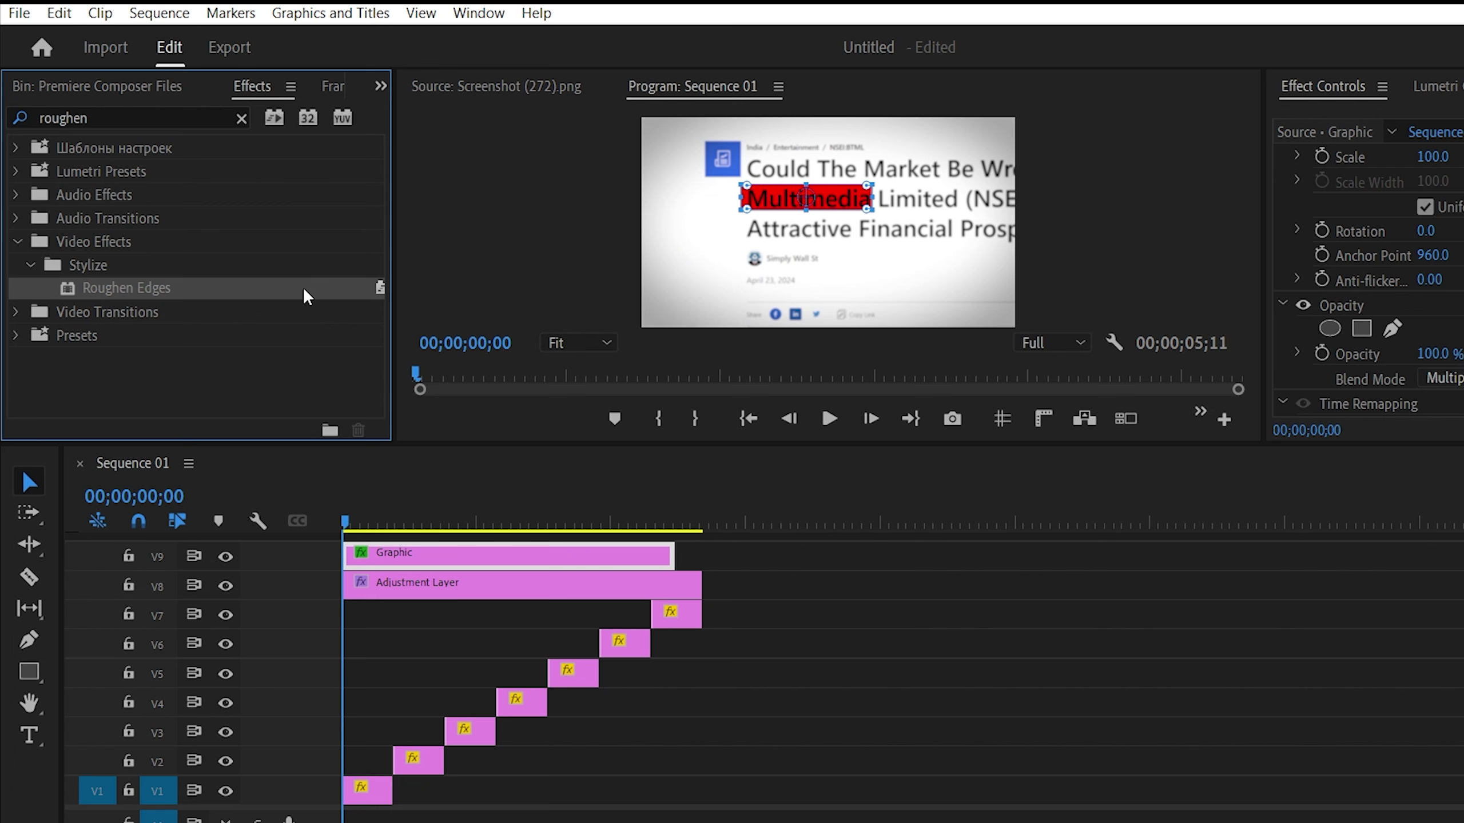
{"action": "left_click_drag", "start_coordinate": [222, 295], "coordinate": [501, 552]}
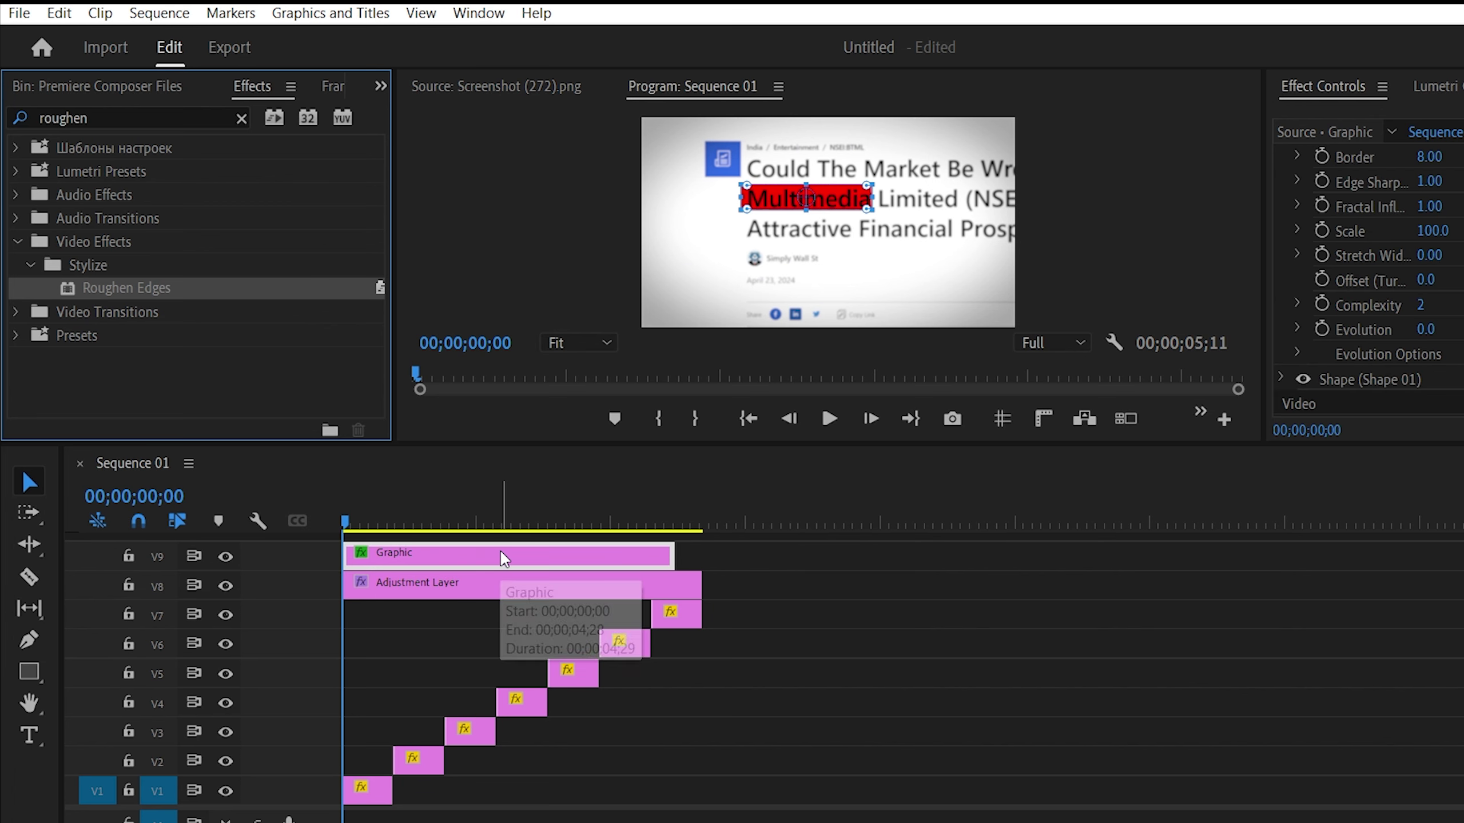
{"action": "left_click_drag", "start_coordinate": [673, 555], "coordinate": [689, 558]}
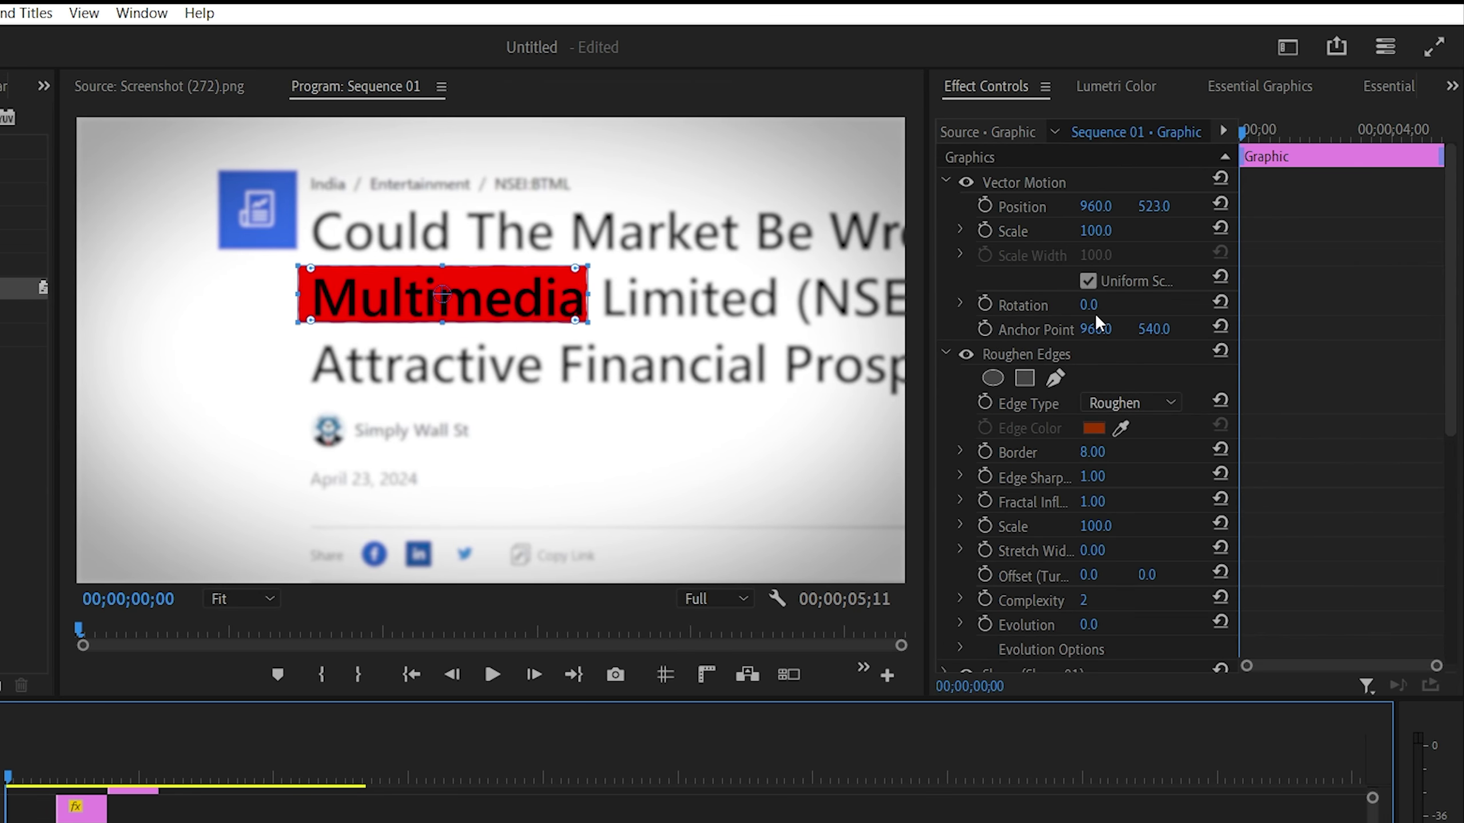
- Set the Roughen Edges Border to 19
{"action": "scroll", "coordinate": [1106, 324], "scroll_direction": "down", "scroll_amount": 1}
{"action": "left_click", "coordinate": [1086, 328]}
{"action": "scroll", "coordinate": [1087, 327], "scroll_direction": "down", "scroll_amount": 1}
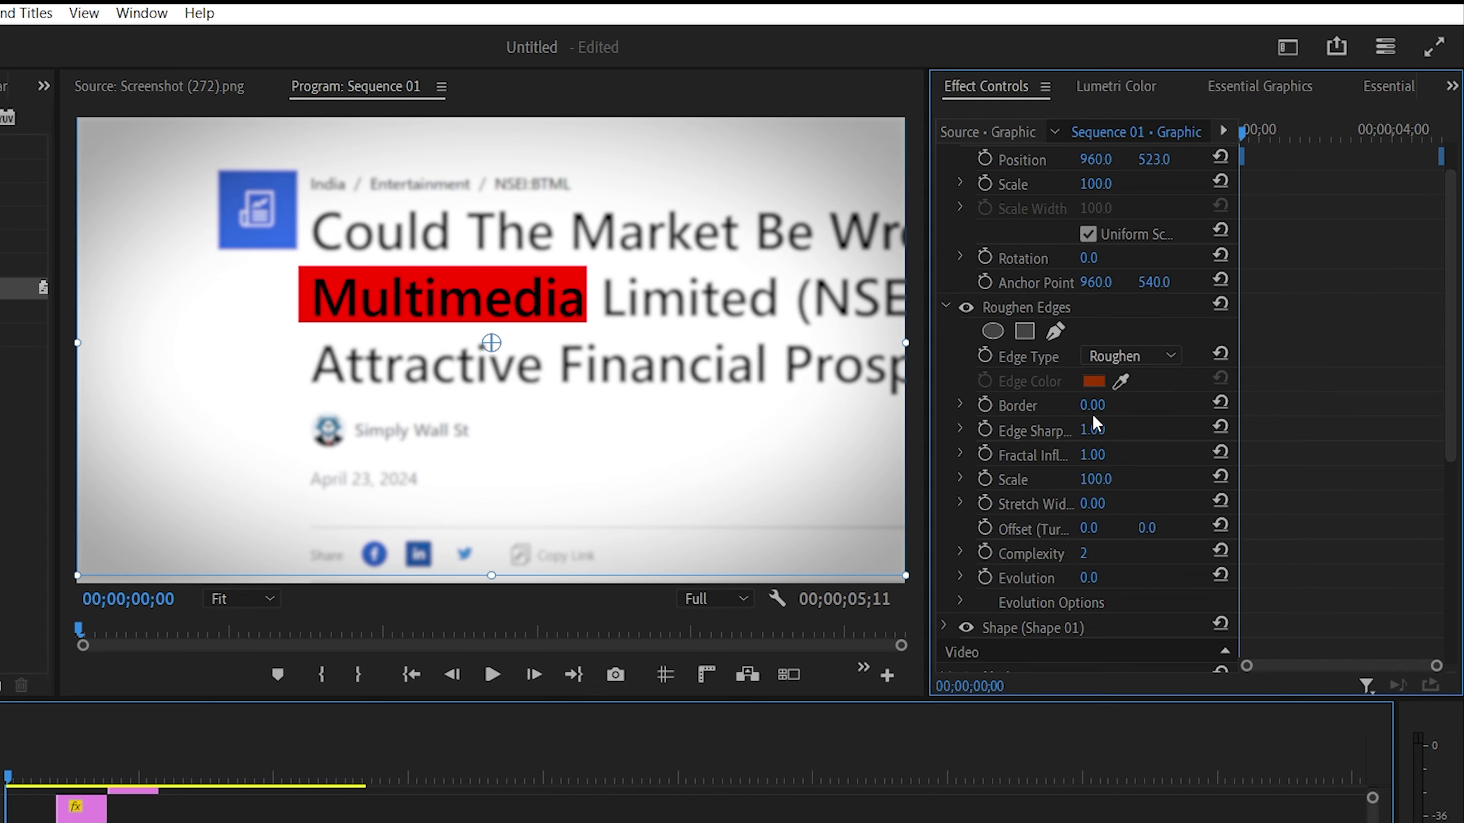
{"action": "left_click_drag", "start_coordinate": [1083, 410], "coordinate": [1097, 405]}
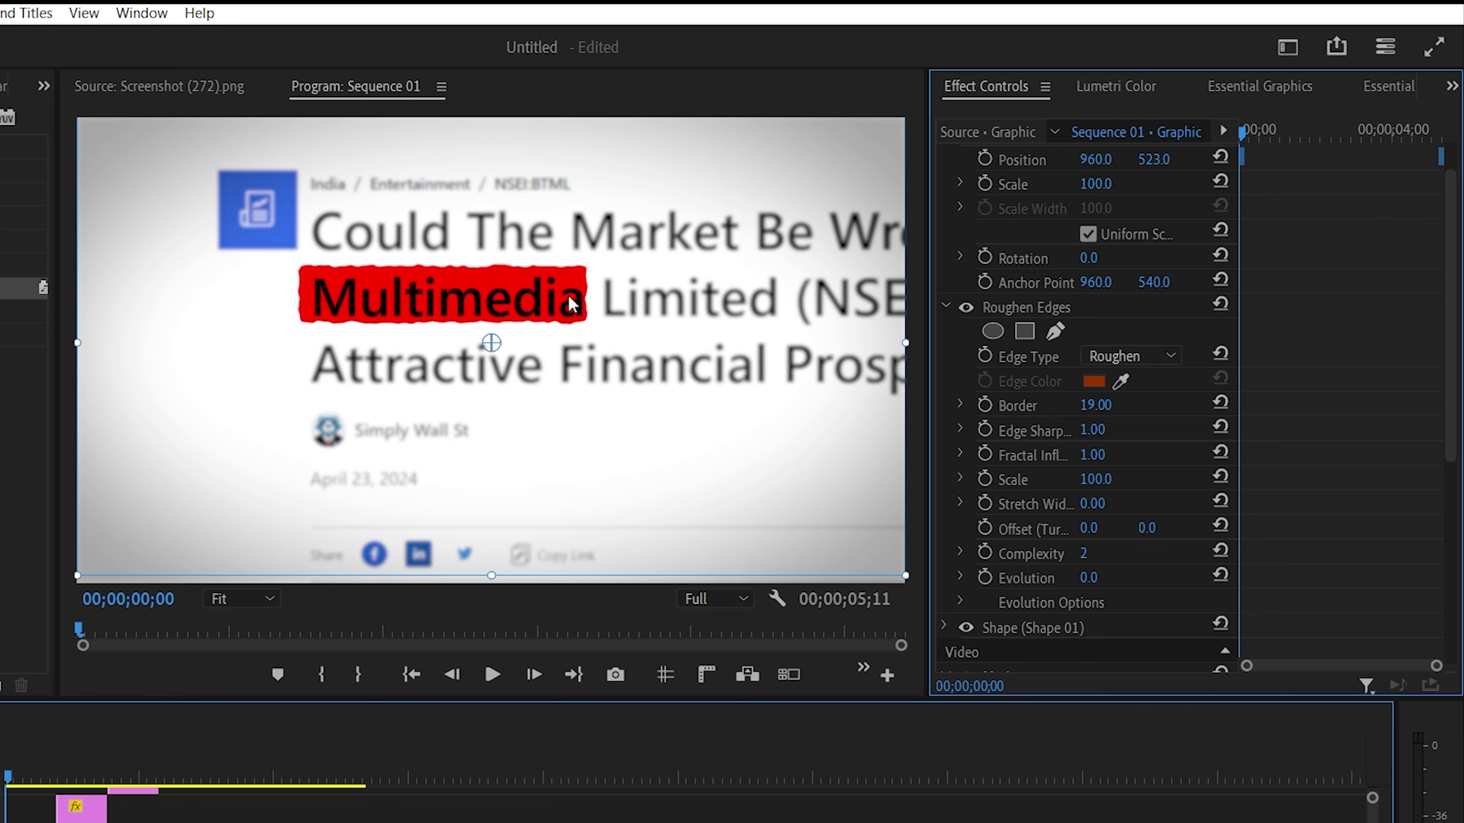
{"action": "left_click", "coordinate": [554, 699]}
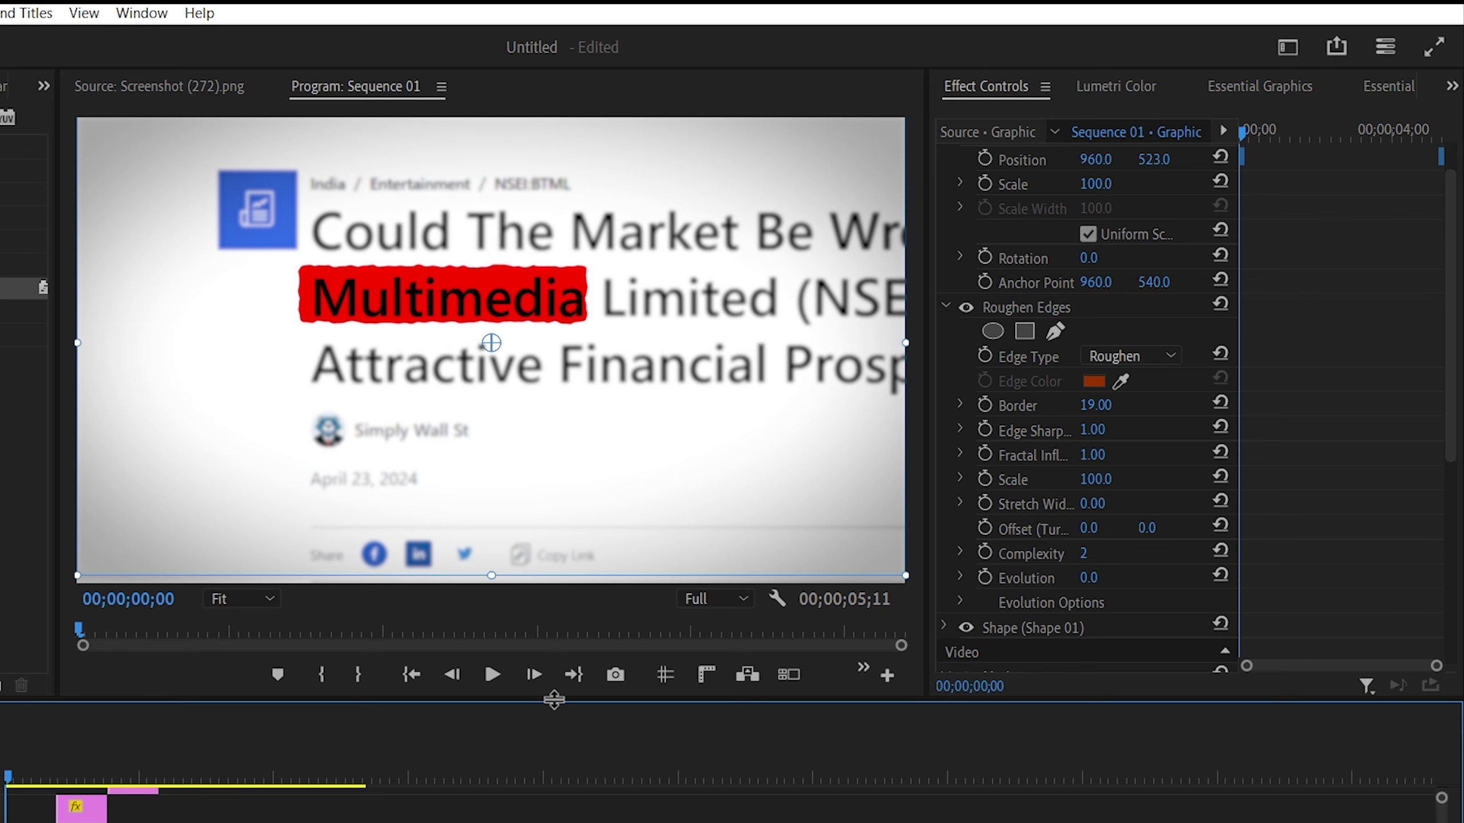
{"action": "left_click_drag", "start_coordinate": [553, 699], "coordinate": [525, 439]}
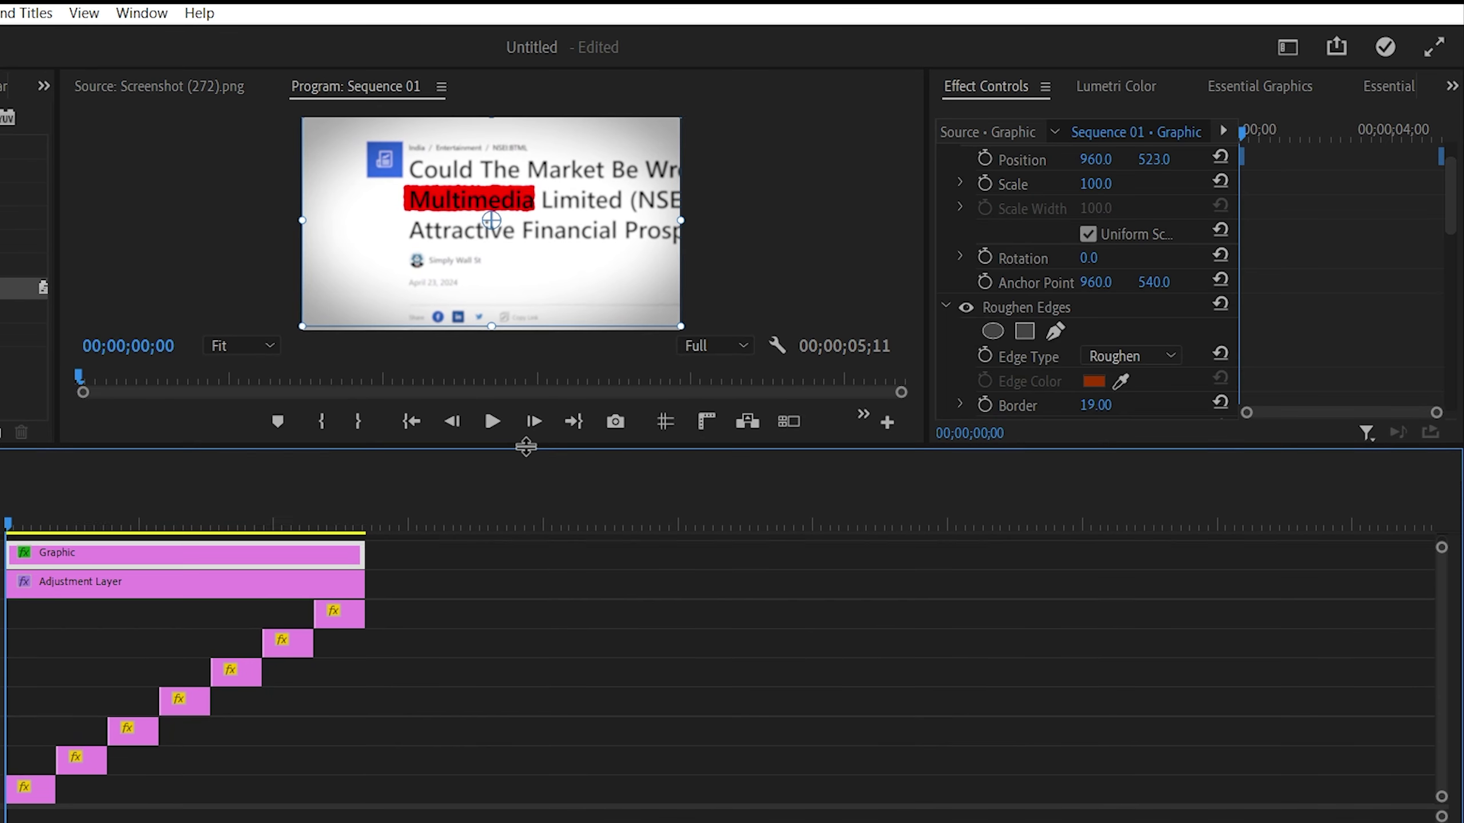
{"action": "left_click", "coordinate": [98, 116]}
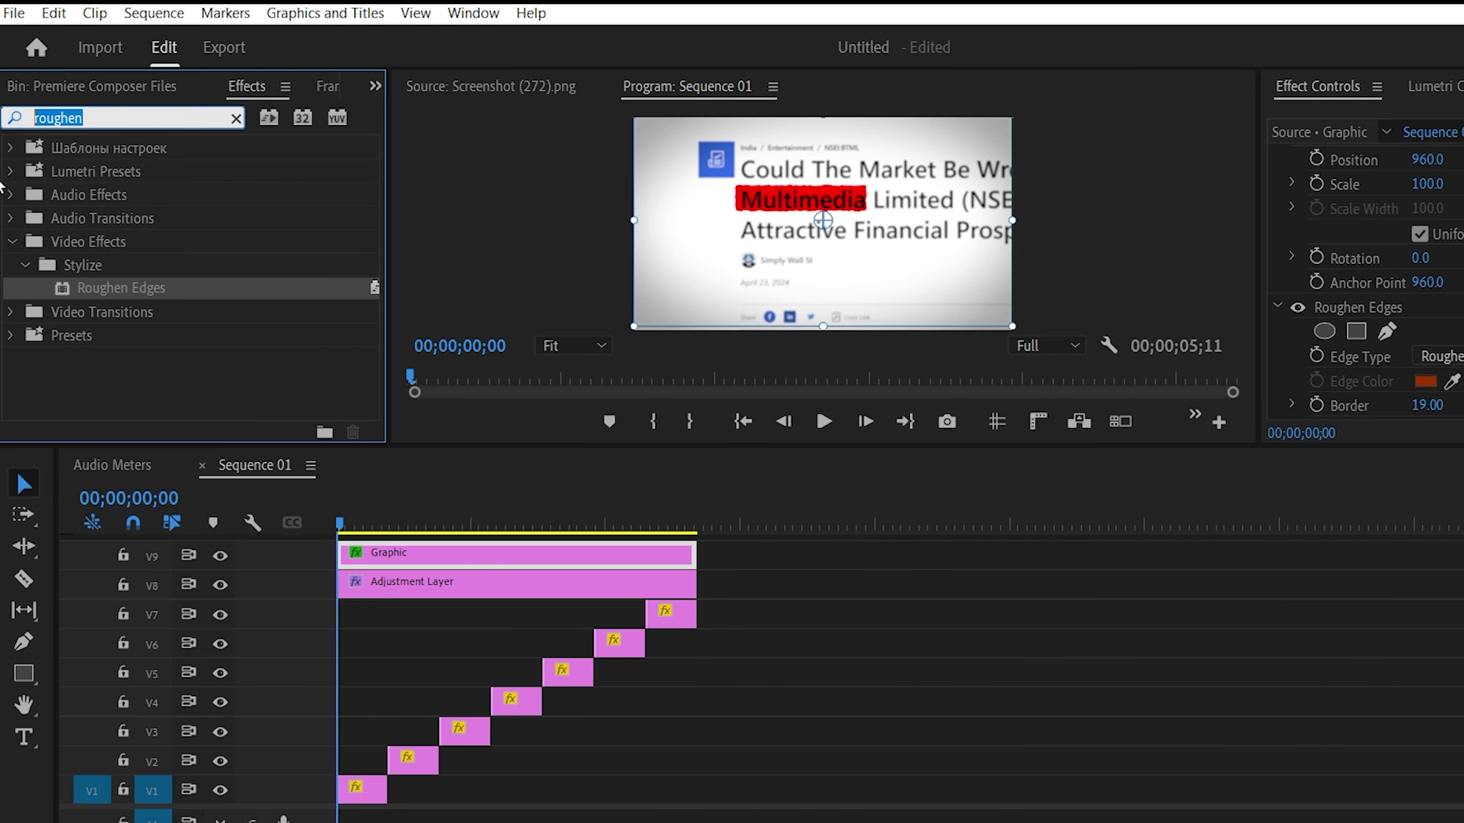
- Apply the Crop effect to the red highlight graphic
{"action": "type", "text": "crop"}
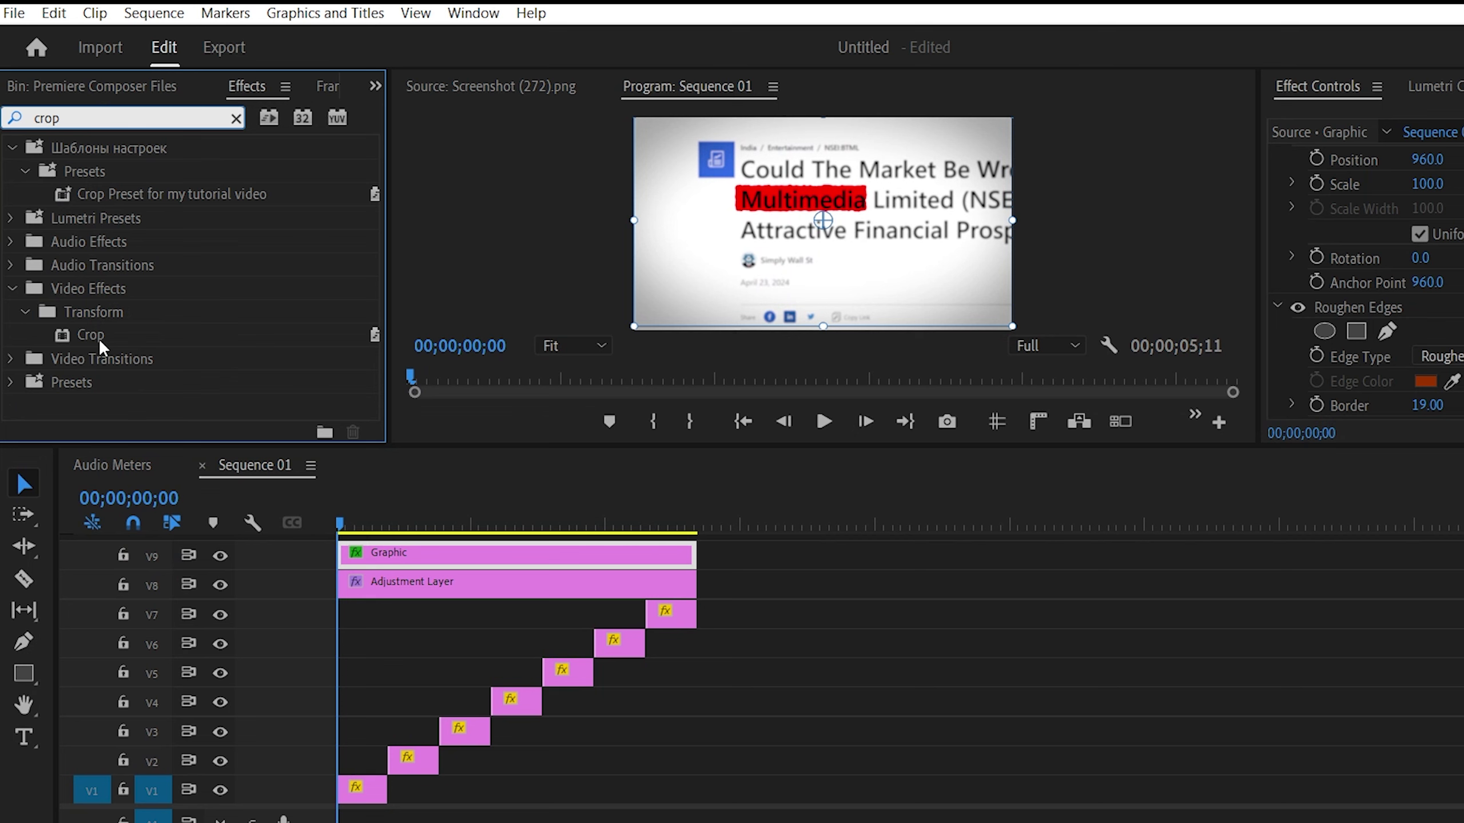
{"action": "mouse_move", "coordinate": [91, 329]}
{"action": "left_mouse_down"}
{"action": "mouse_move", "coordinate": [483, 528]}
{"action": "mouse_move", "coordinate": [483, 558]}
{"action": "left_mouse_up"}
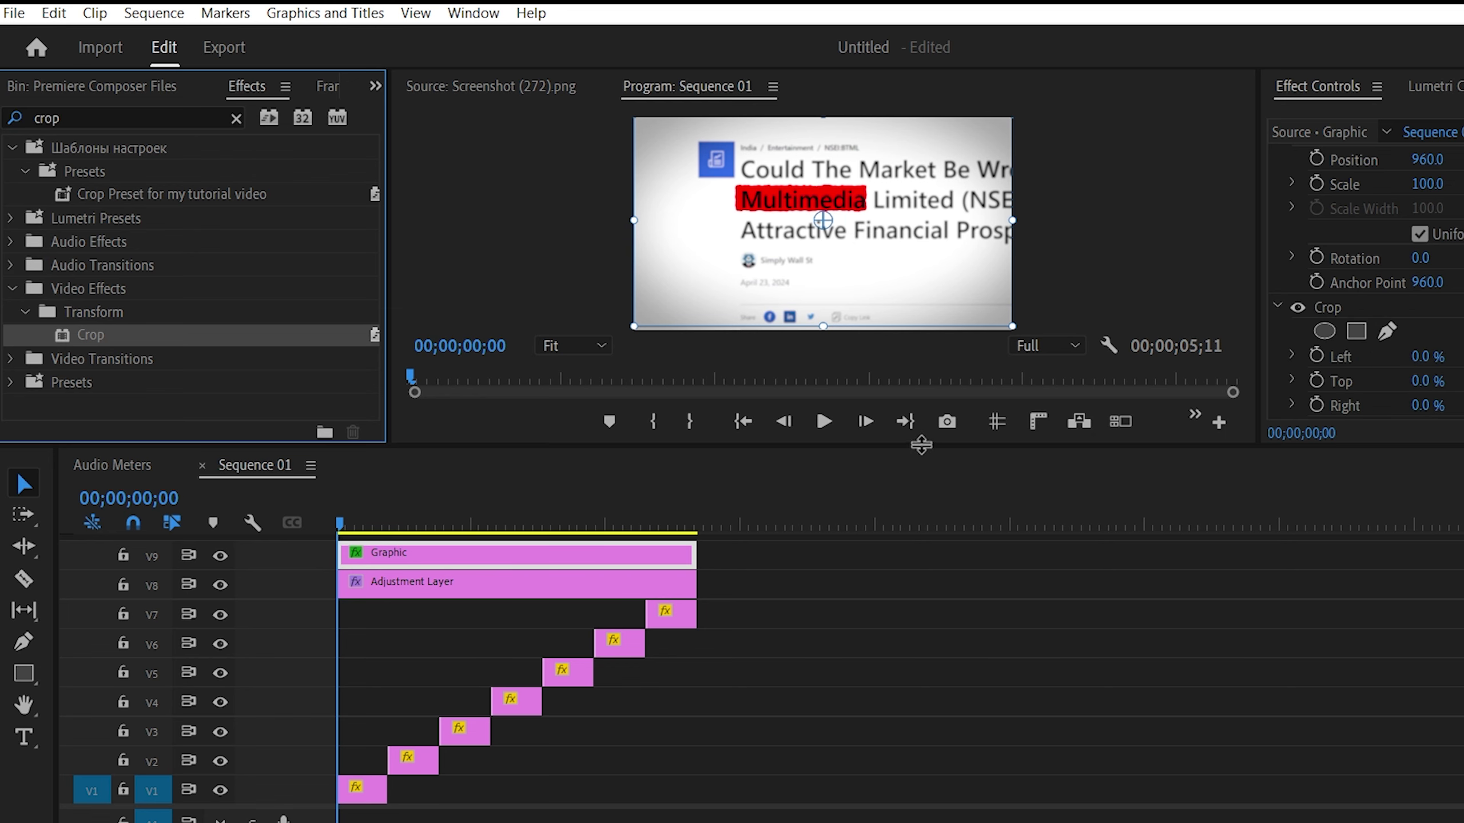
{"action": "left_click_drag", "start_coordinate": [922, 449], "coordinate": [932, 741]}
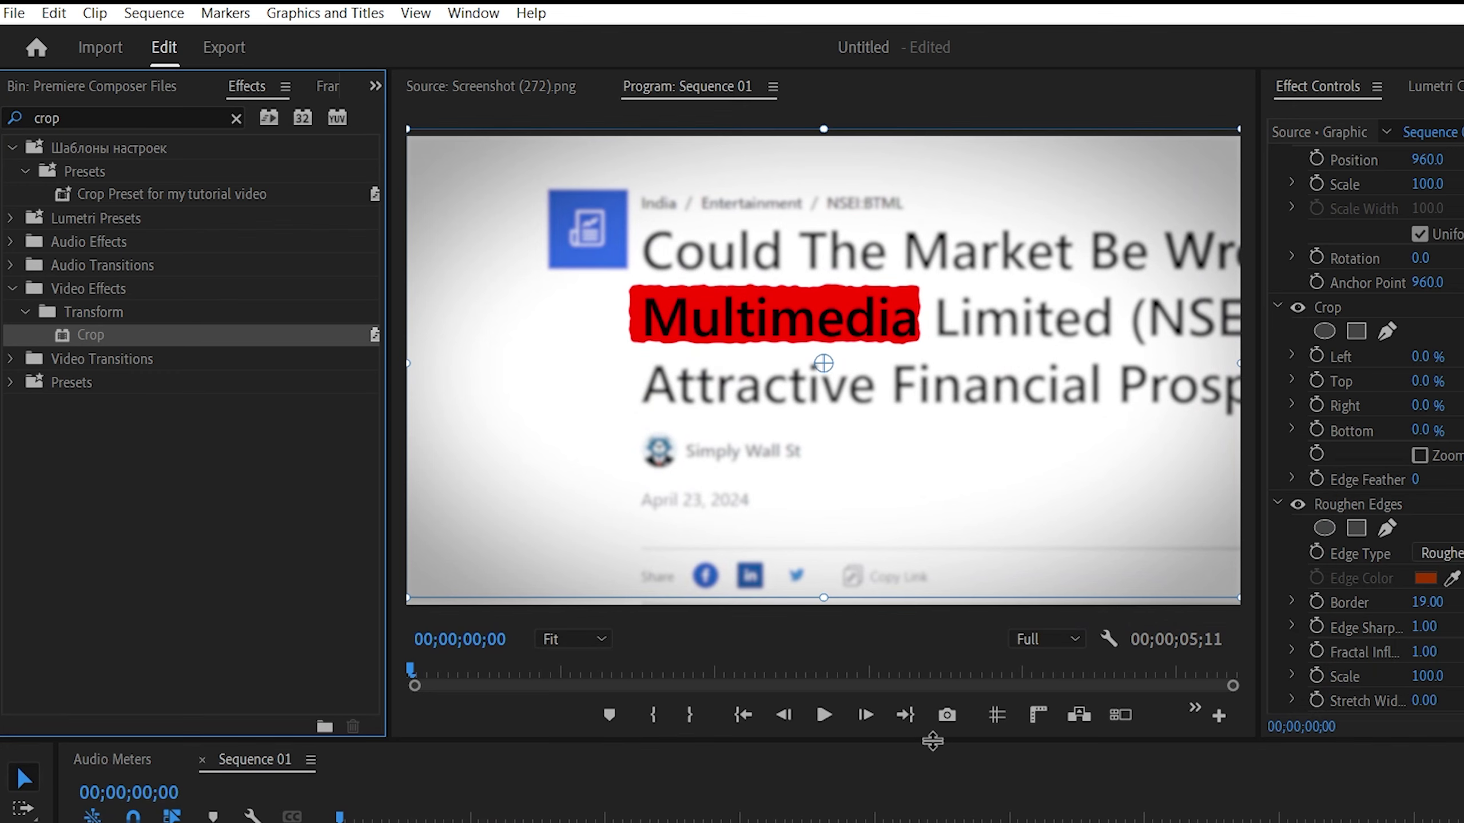
{"action": "left_click_drag", "start_coordinate": [932, 741], "coordinate": [932, 689]}
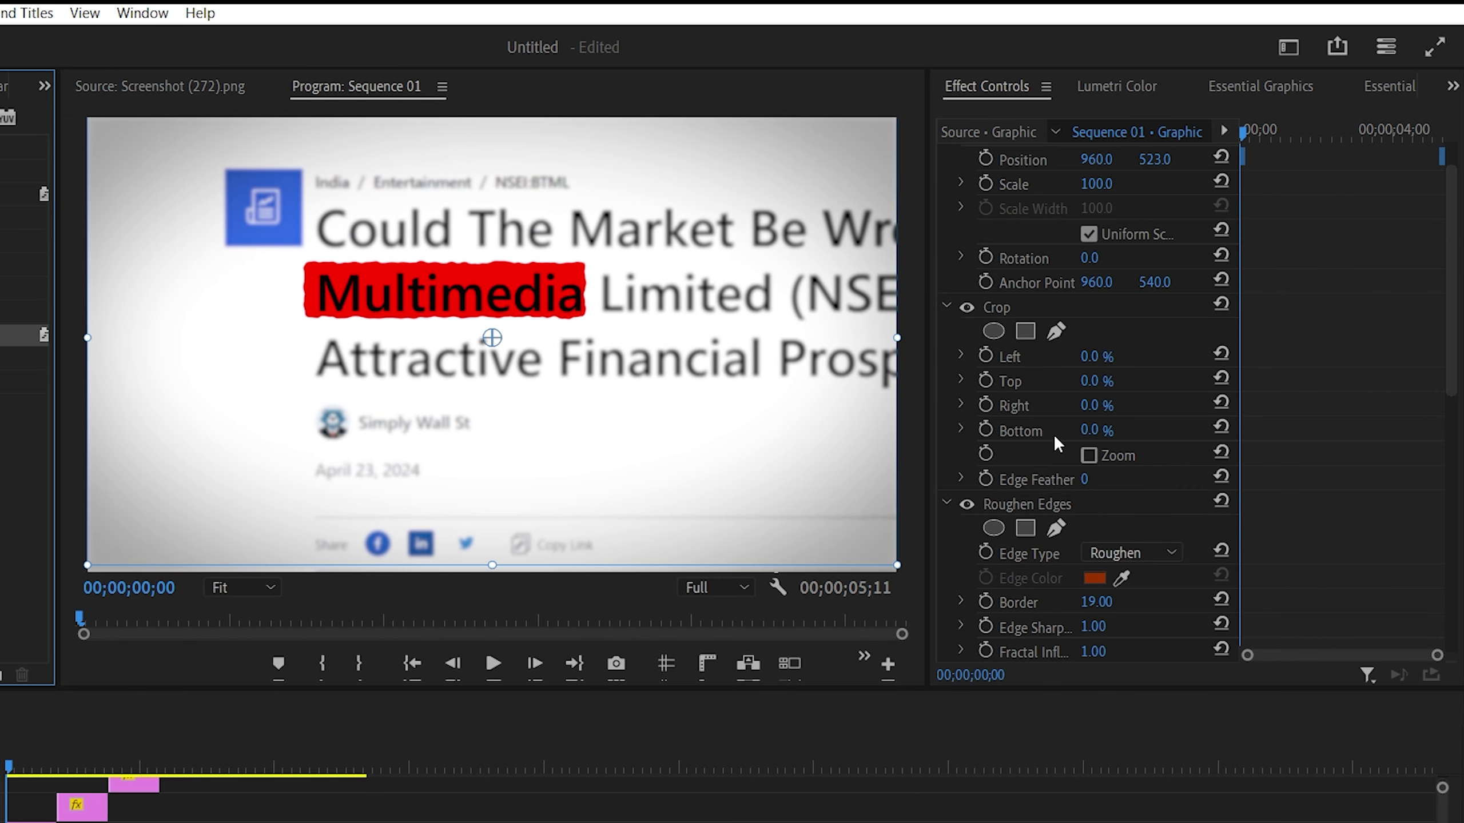
{"action": "left_click_drag", "start_coordinate": [1259, 124], "coordinate": [1244, 139]}
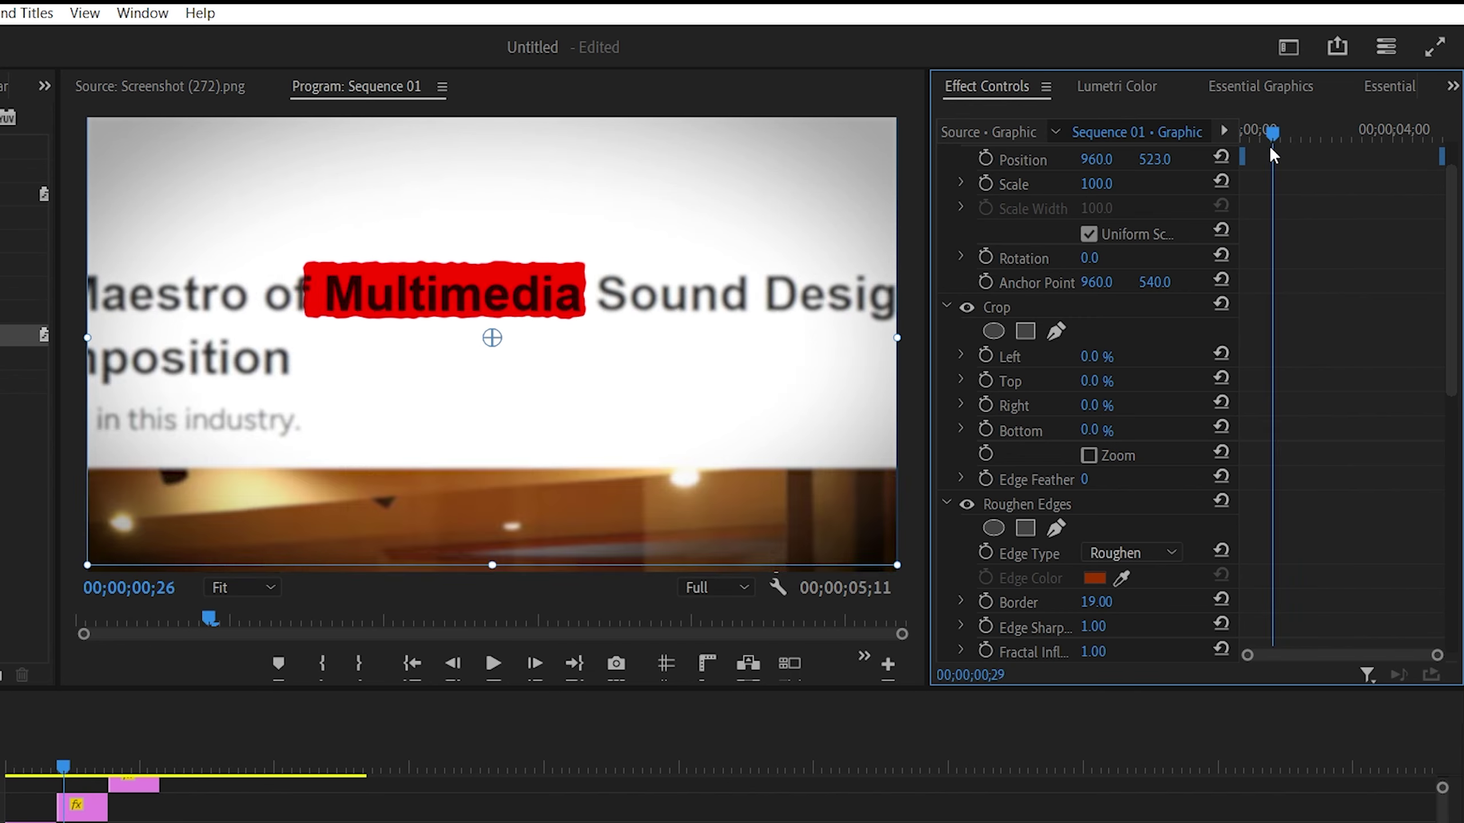
- Keyframe Crop Right from 79% at the start to 0% near 04;12, nudging the end keyframe later
{"action": "left_click", "coordinate": [1098, 406]}
{"action": "type", "text": "2"}
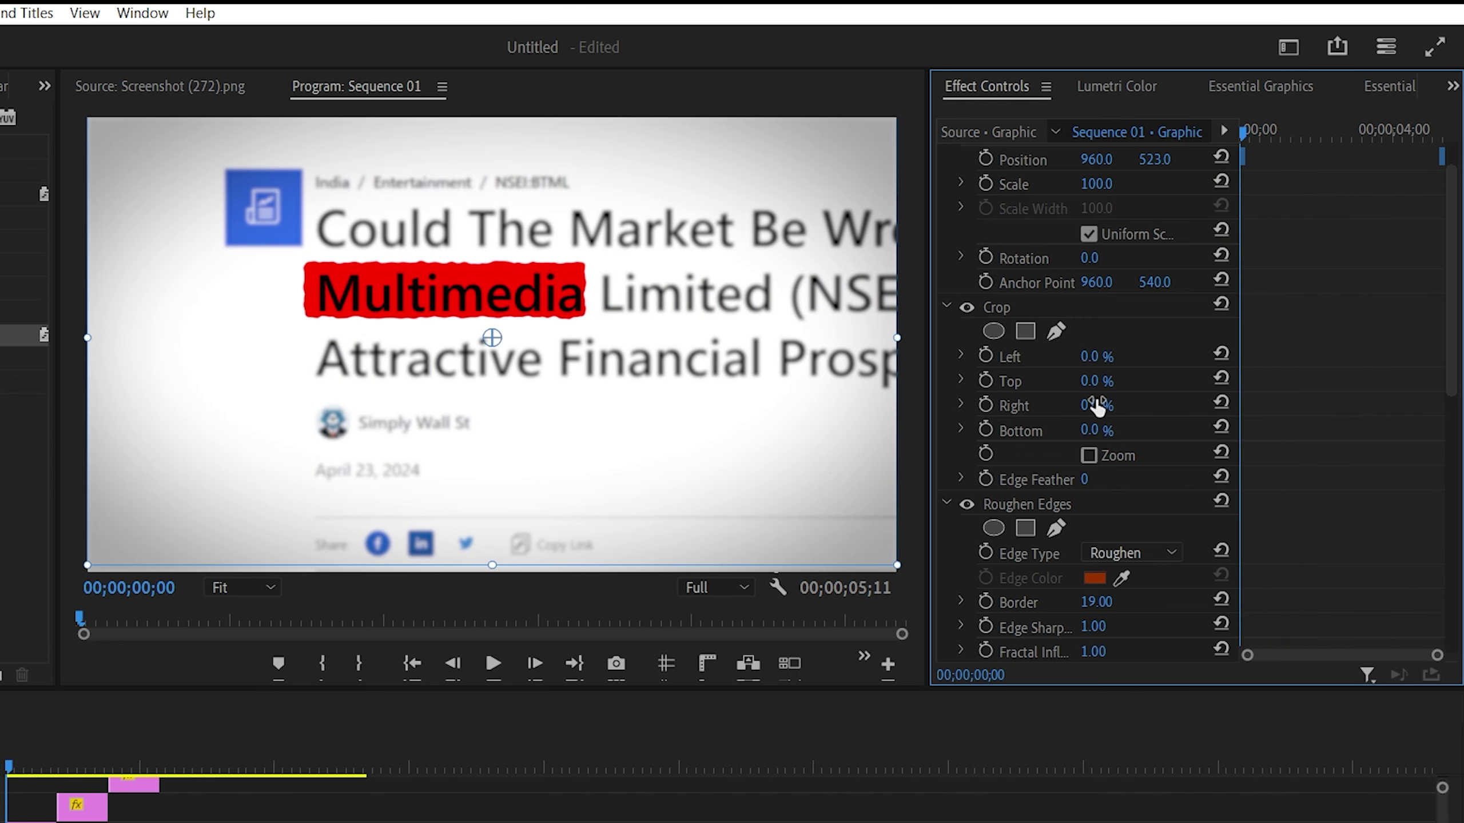
{"action": "key", "text": "Return"}
{"action": "mouse_move", "coordinate": [1098, 405]}
{"action": "left_mouse_down"}
{"action": "mouse_move", "coordinate": [1153, 405]}
{"action": "mouse_move", "coordinate": [1103, 405]}
{"action": "left_mouse_up"}
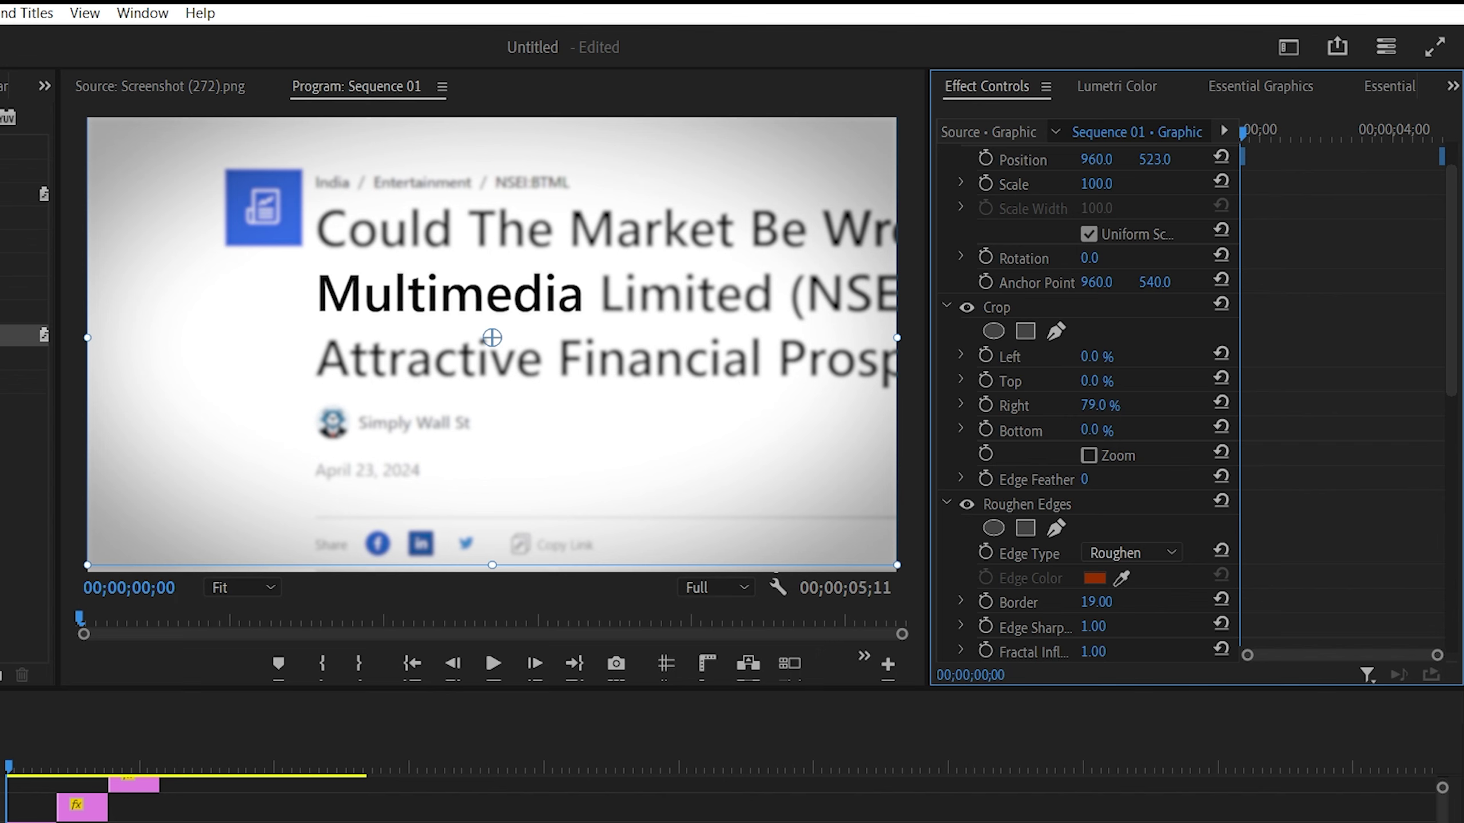
{"action": "left_click", "coordinate": [983, 404]}
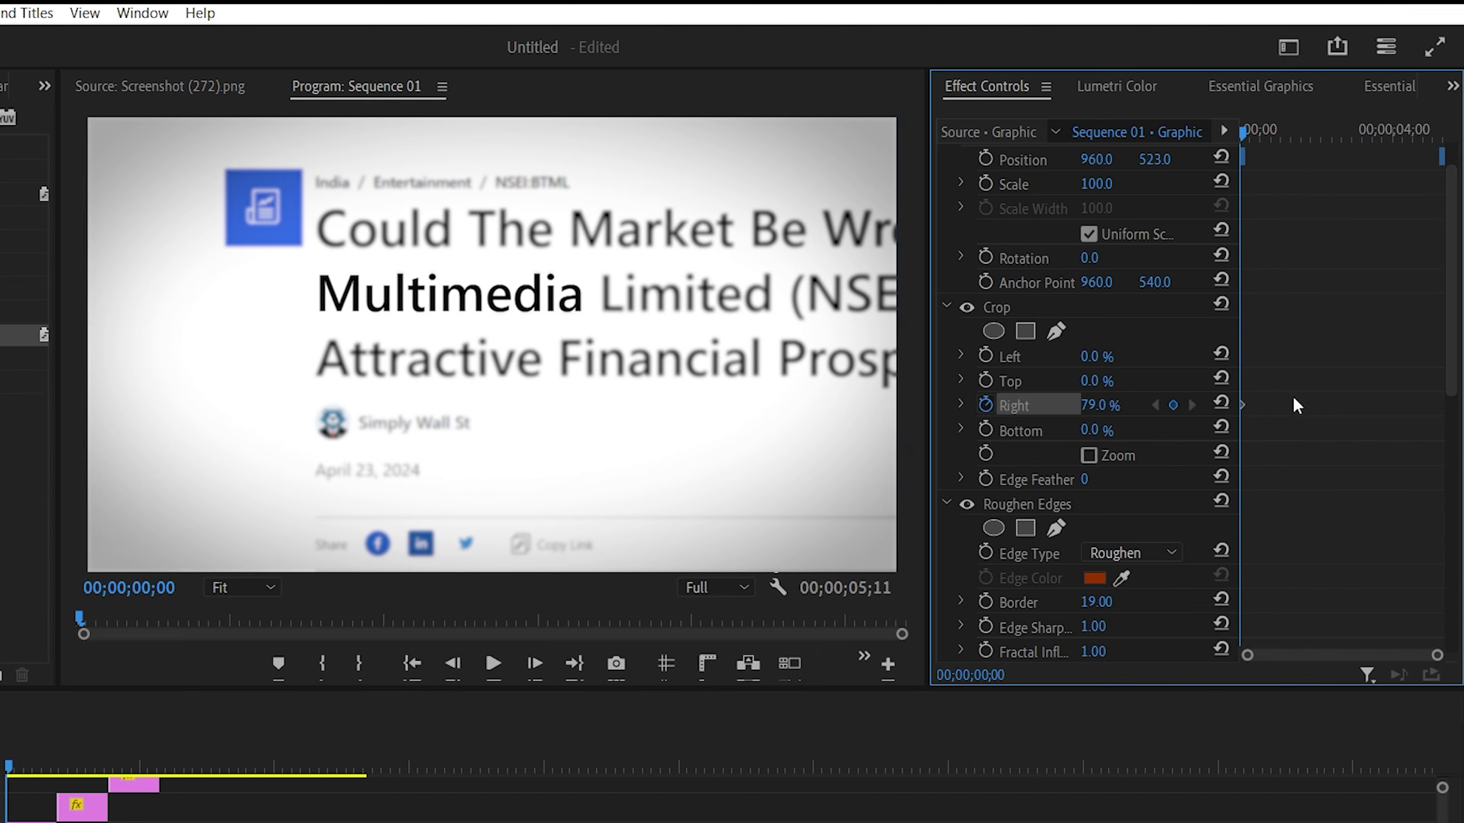
{"action": "left_click_drag", "start_coordinate": [1260, 144], "coordinate": [1410, 145]}
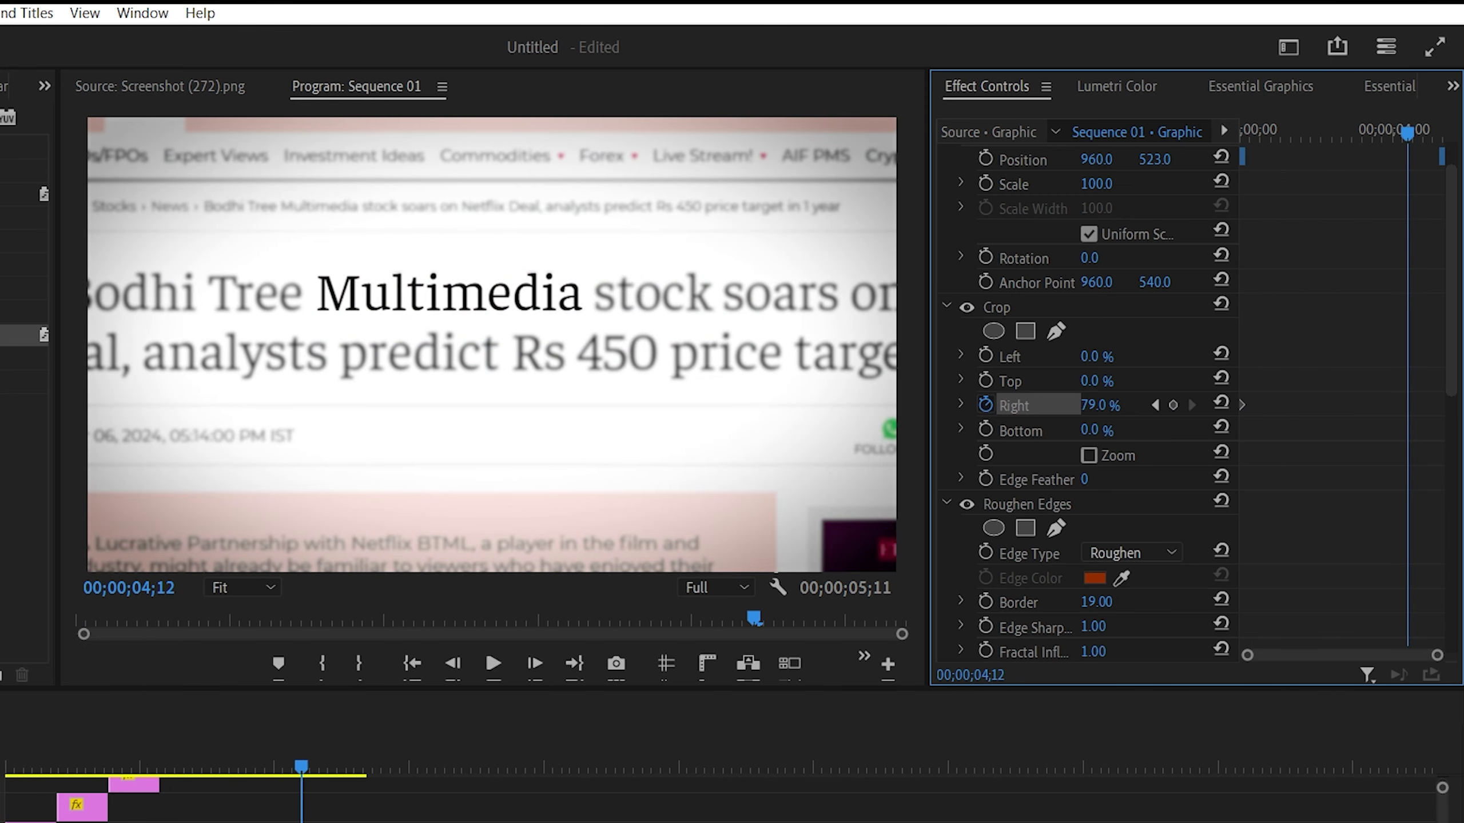
{"action": "left_click_drag", "start_coordinate": [1099, 405], "coordinate": [1009, 405]}
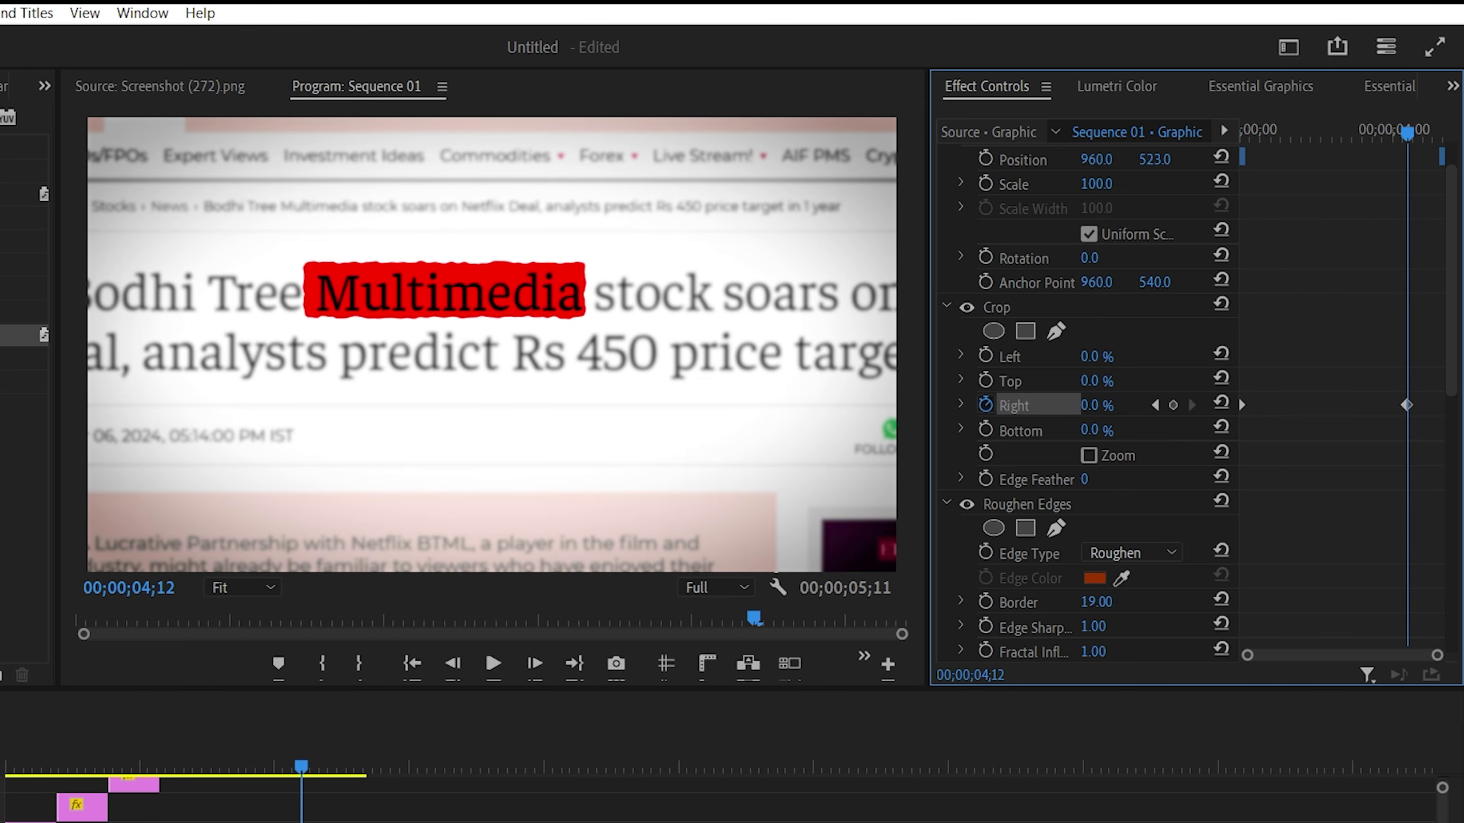
{"action": "left_click", "coordinate": [1407, 406]}
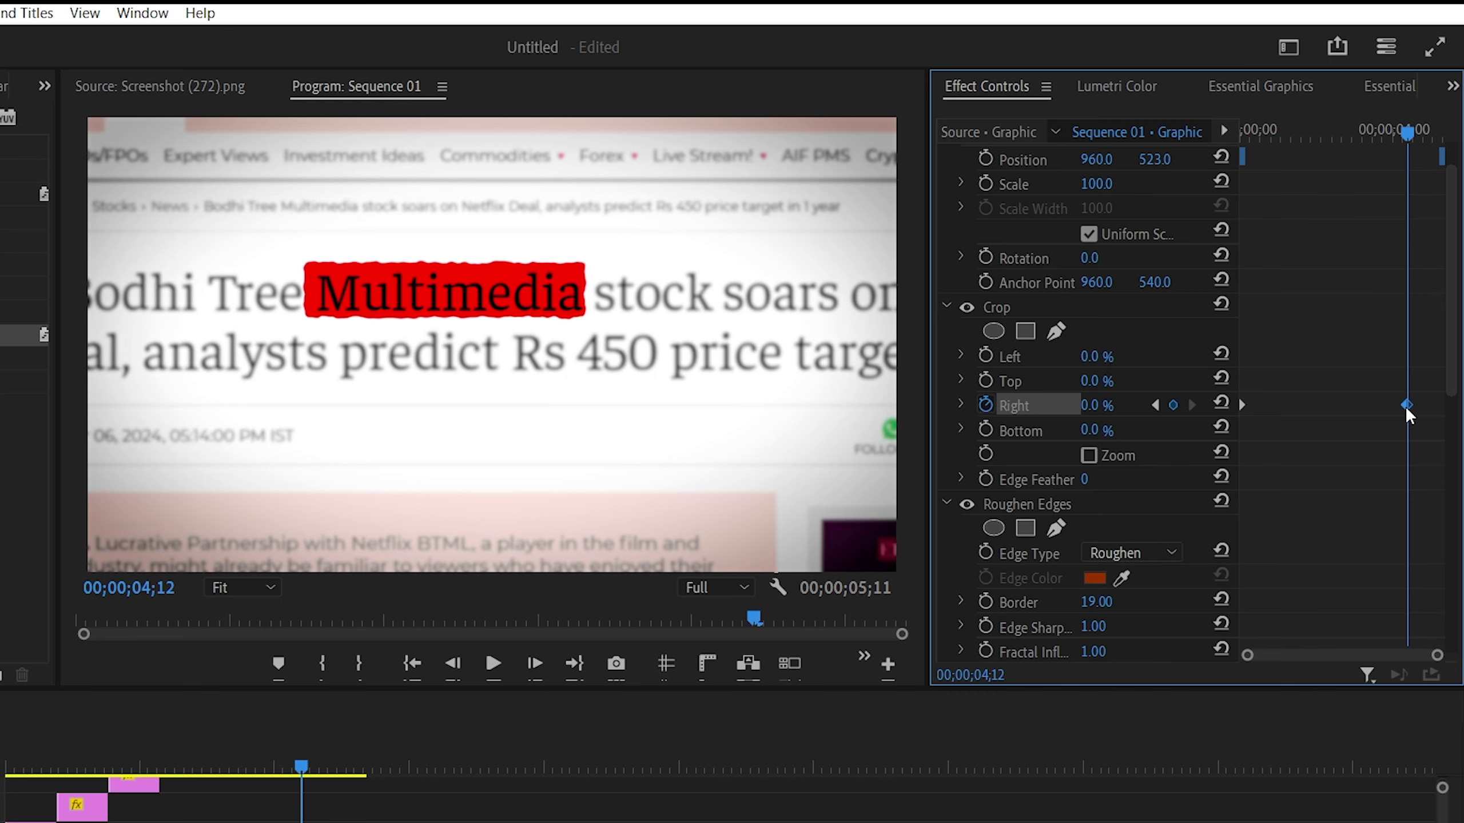
{"action": "left_click_drag", "start_coordinate": [1407, 406], "coordinate": [1441, 406]}
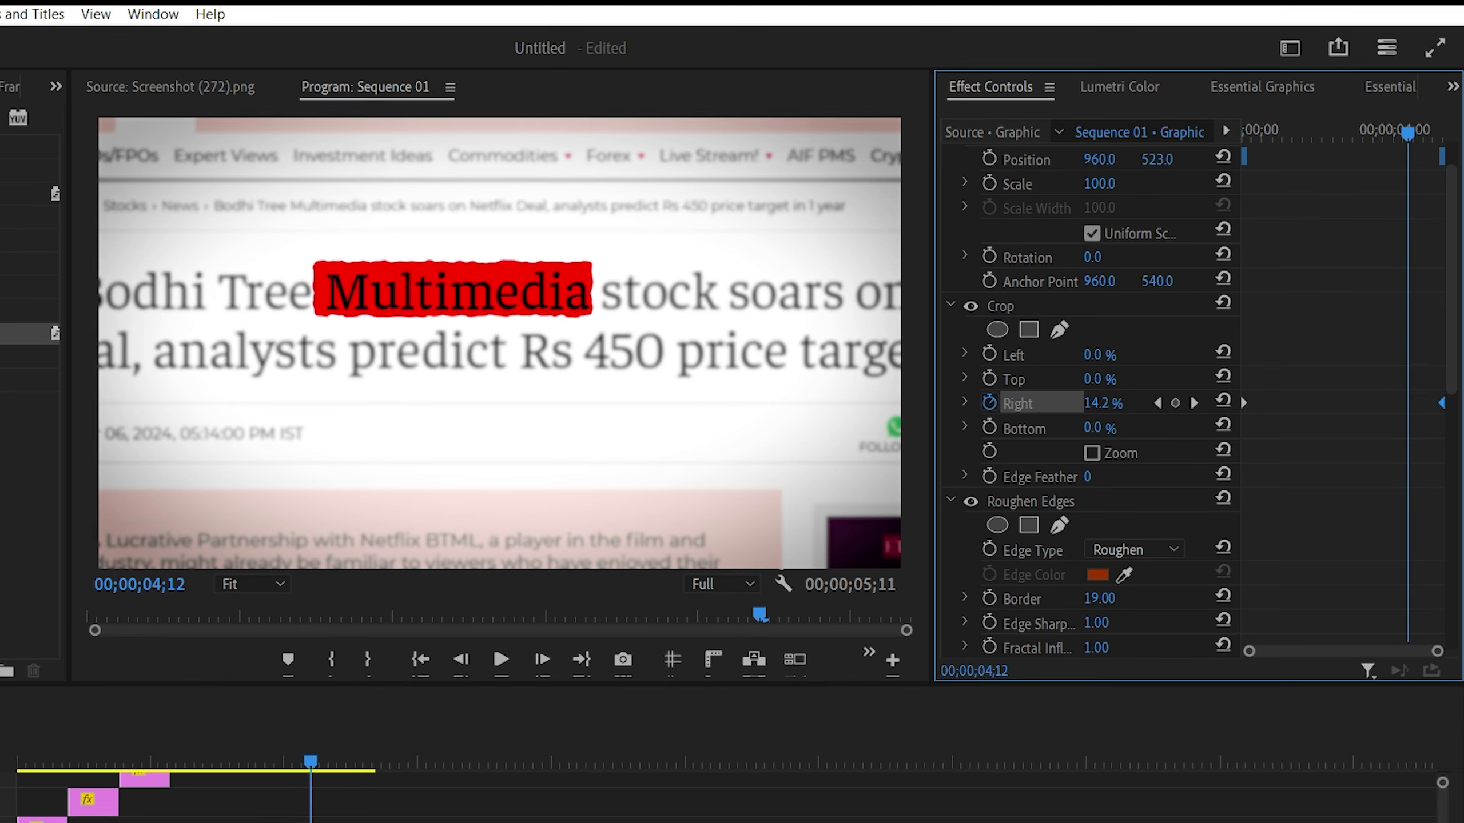
{"action": "key", "text": "Home"}
- Preview the wipe, then set the highlight graphic's Position to 972, 537
{"action": "key", "text": "space"}
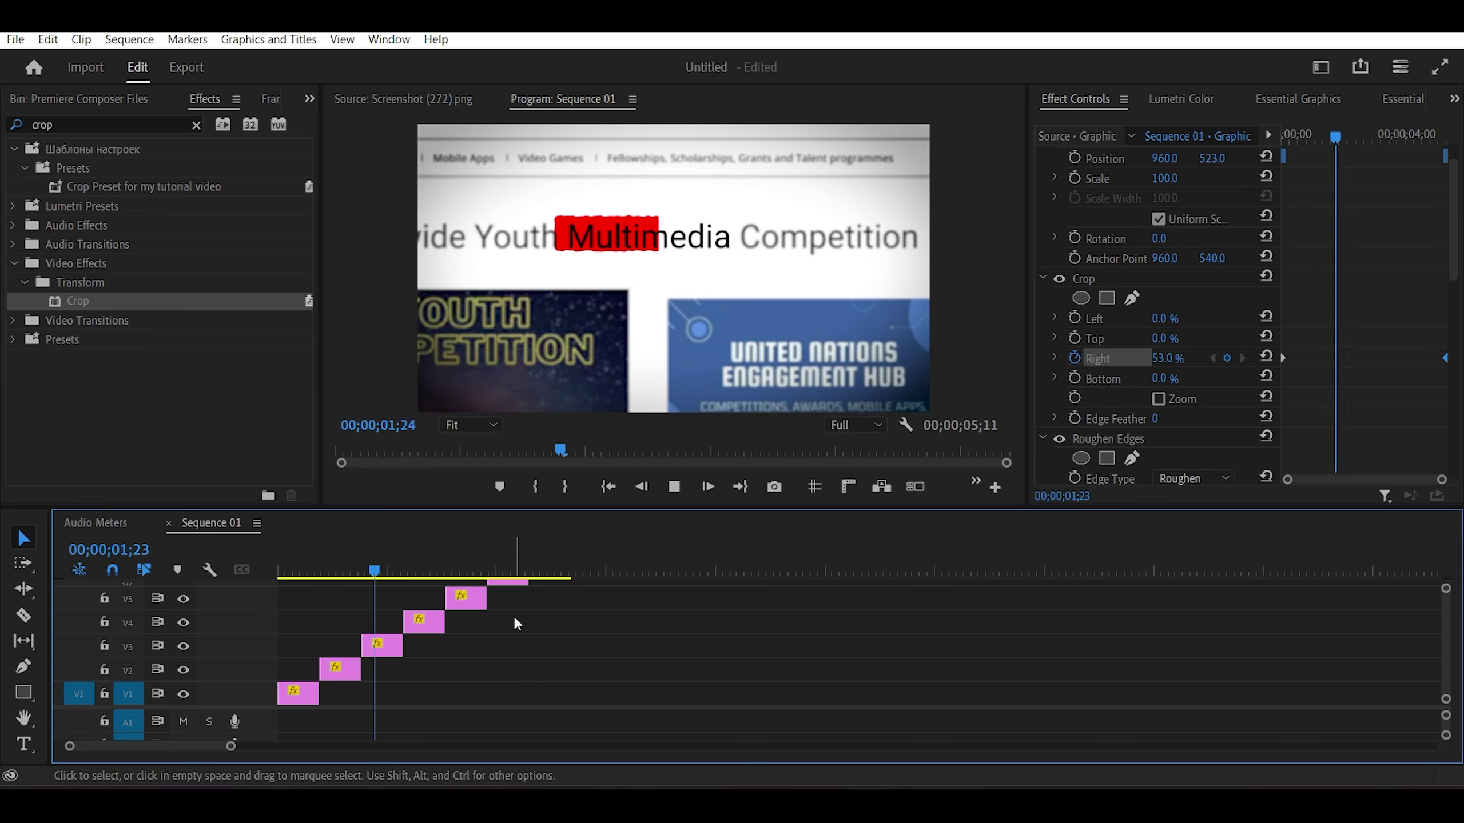
{"action": "key", "text": "space"}
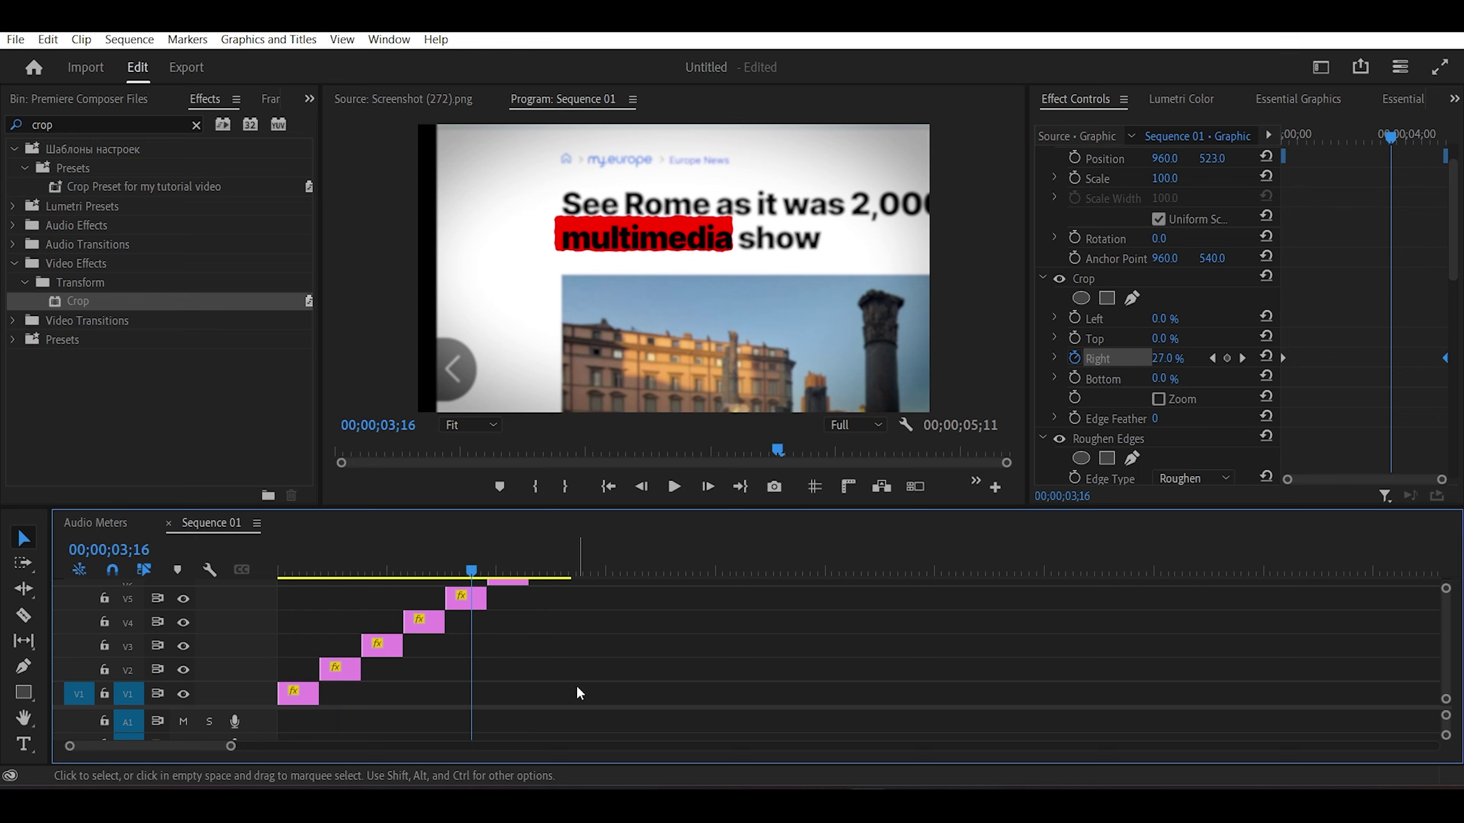
{"action": "scroll", "coordinate": [1210, 304], "scroll_direction": "up", "scroll_amount": 2}
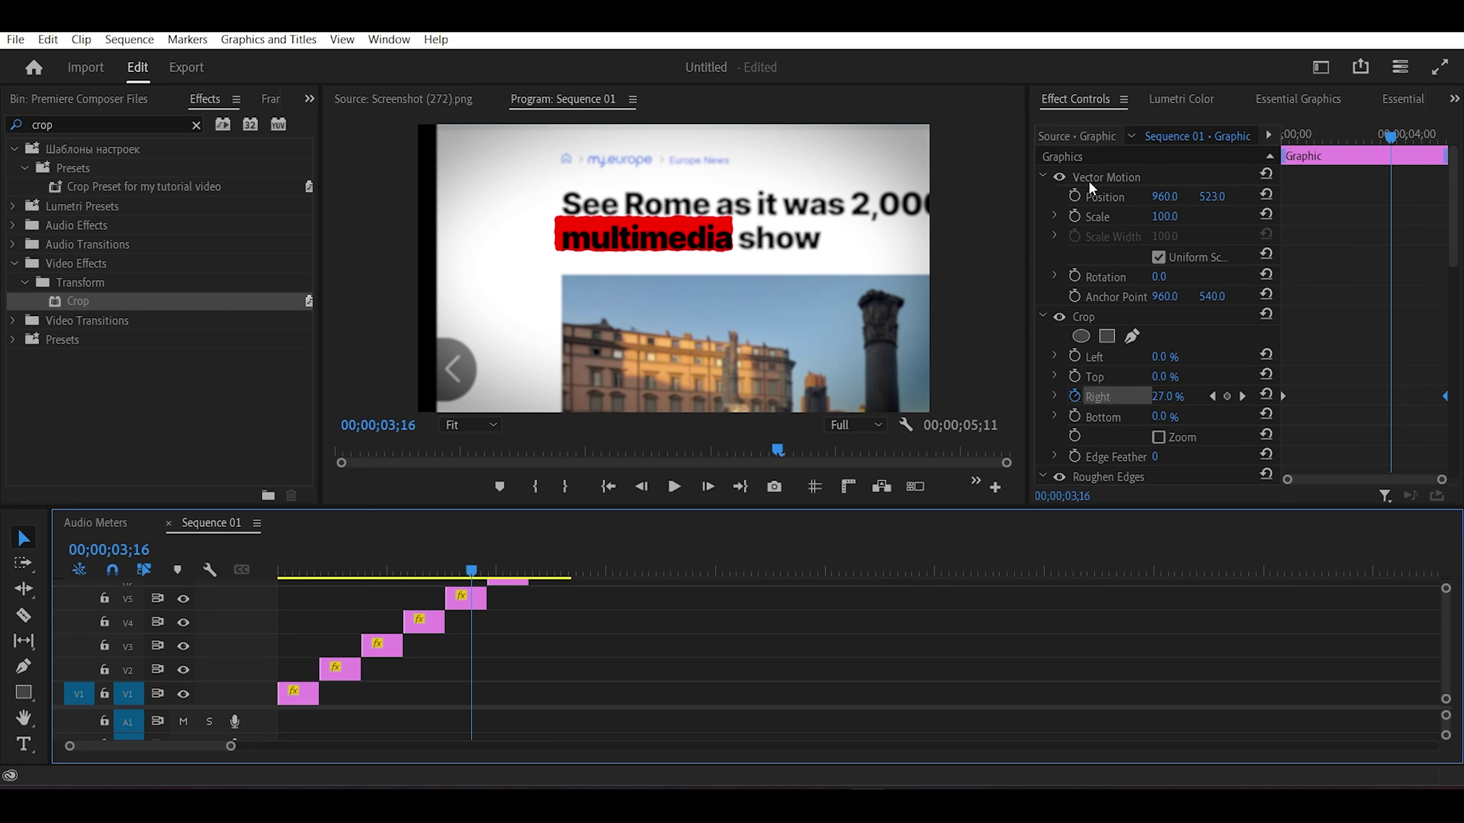
{"action": "left_click", "coordinate": [1211, 196]}
{"action": "mouse_move", "coordinate": [1212, 196]}
{"action": "left_mouse_down"}
{"action": "mouse_move", "coordinate": [1247, 196]}
{"action": "mouse_move", "coordinate": [1171, 196]}
{"action": "left_mouse_up"}
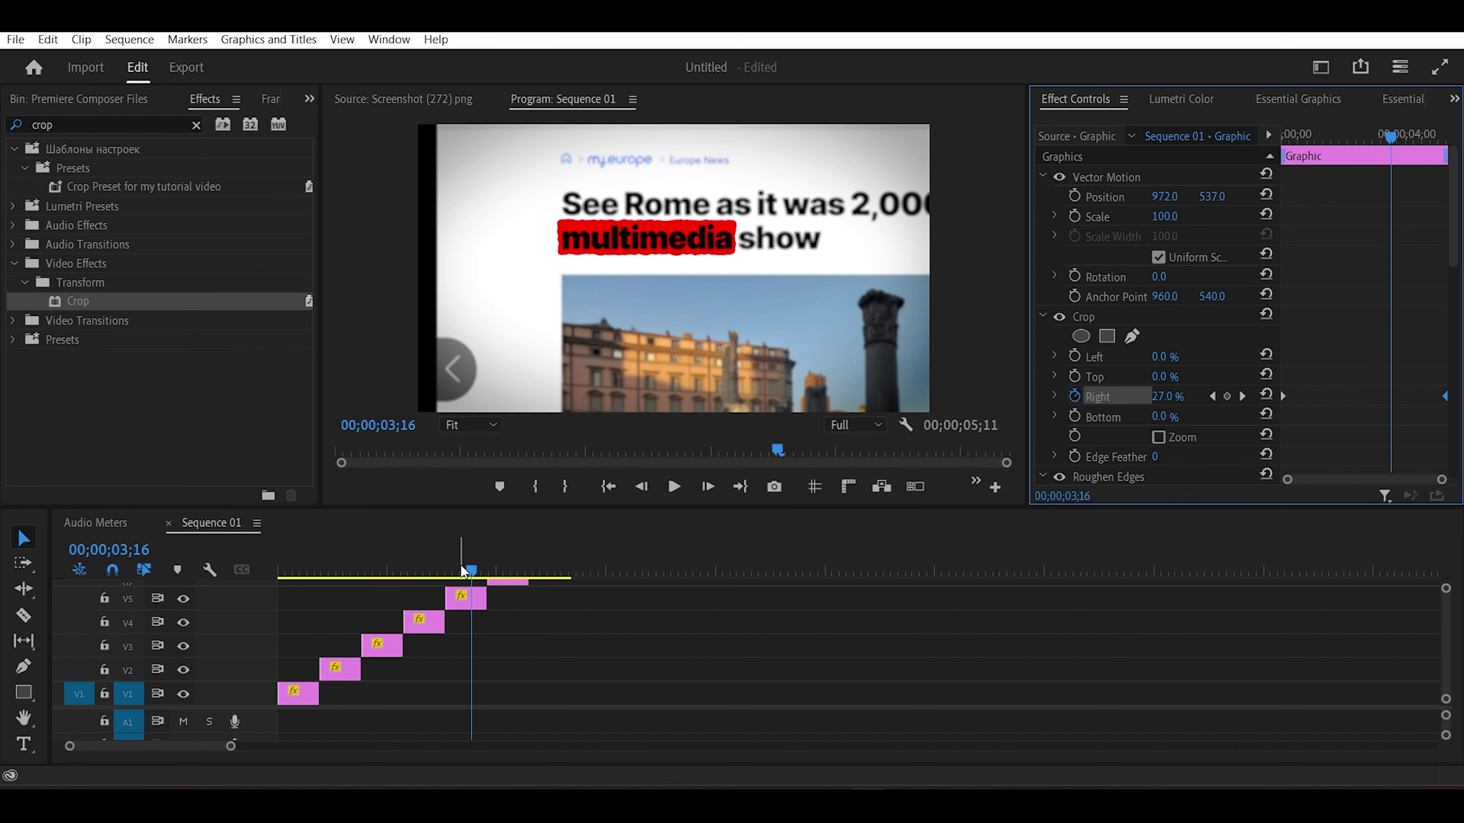
- Place an Adjustment Layer on V10 and trim it to the sequence length
{"action": "left_click", "coordinate": [99, 101]}
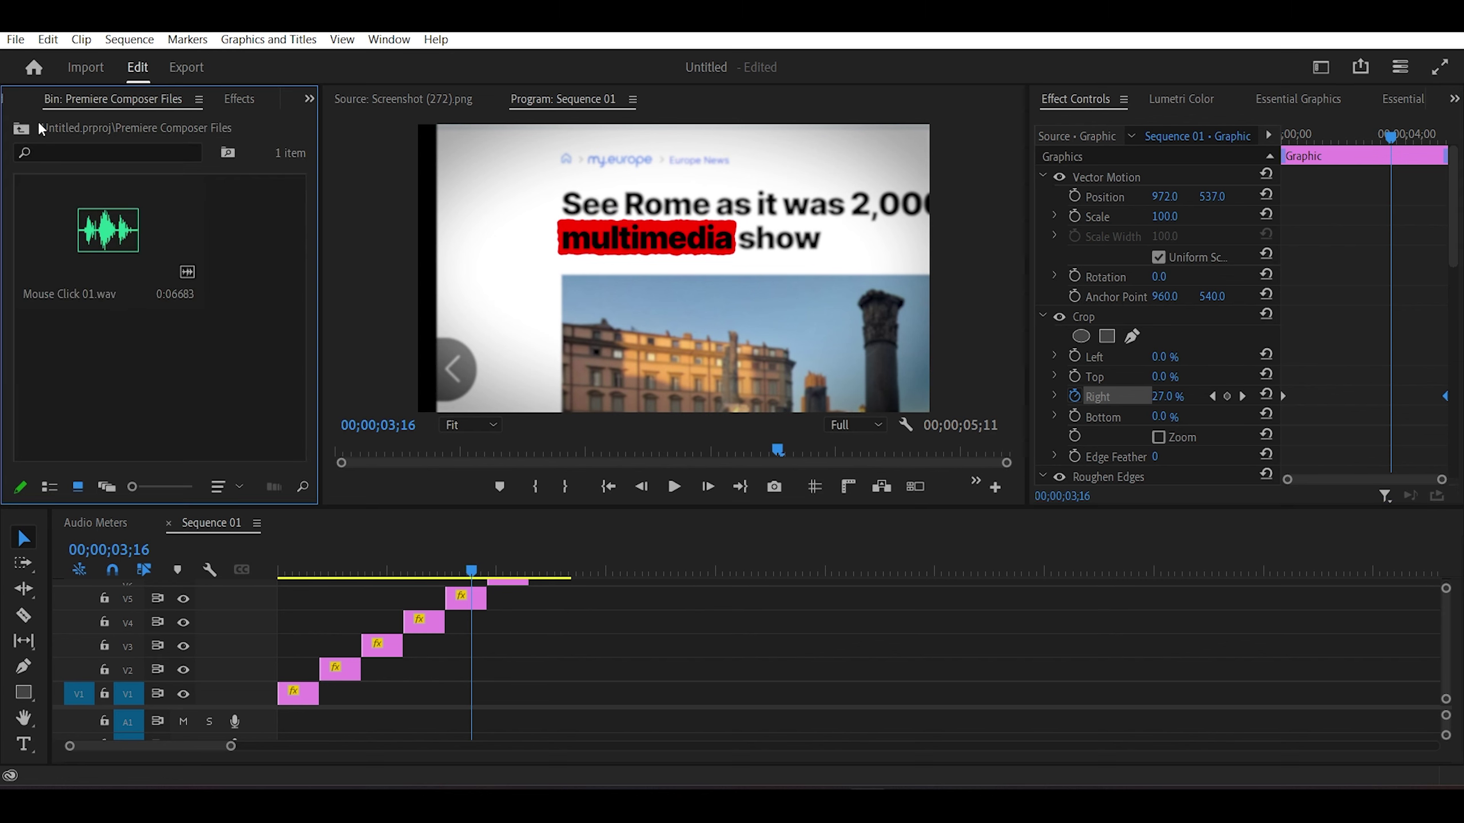
{"action": "left_click", "coordinate": [23, 128]}
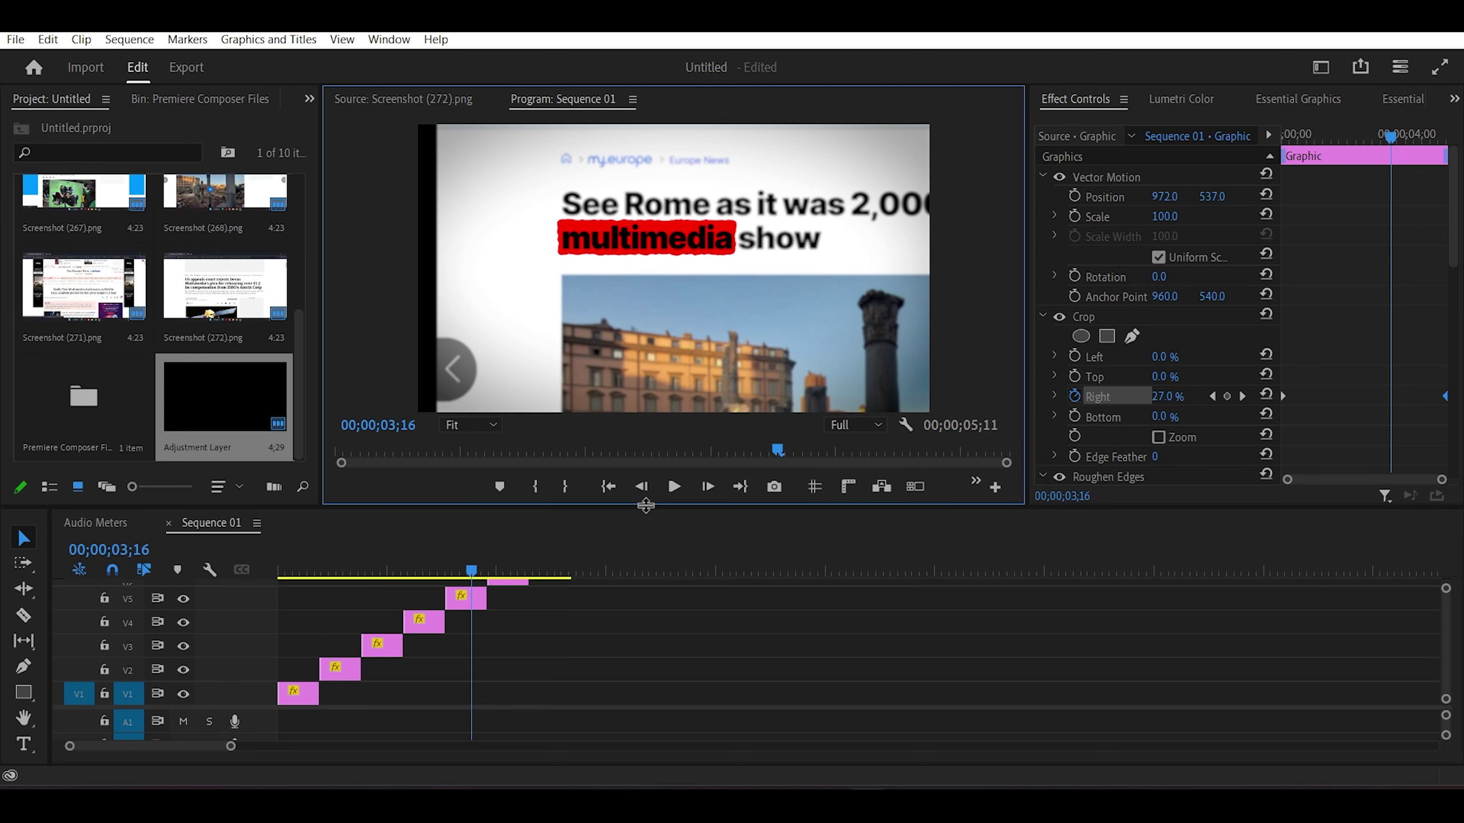
{"action": "left_click_drag", "start_coordinate": [646, 509], "coordinate": [588, 387]}
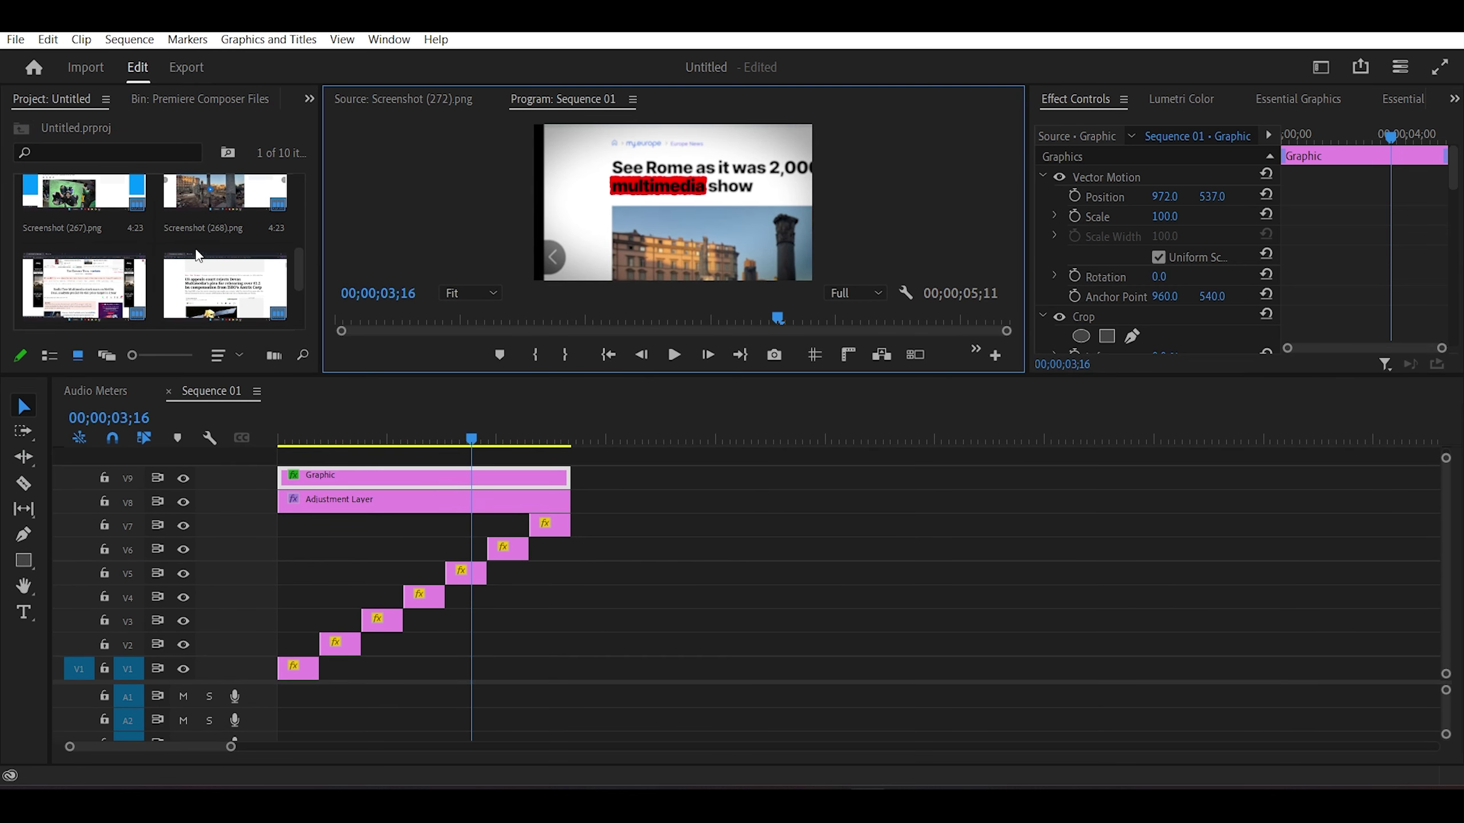
{"action": "scroll", "coordinate": [199, 257], "scroll_direction": "down", "scroll_amount": 3}
{"action": "mouse_move", "coordinate": [222, 261]}
{"action": "left_mouse_down"}
{"action": "mouse_move", "coordinate": [380, 461]}
{"action": "mouse_move", "coordinate": [277, 456]}
{"action": "left_mouse_up"}
{"action": "left_click_drag", "start_coordinate": [546, 456], "coordinate": [570, 456]}
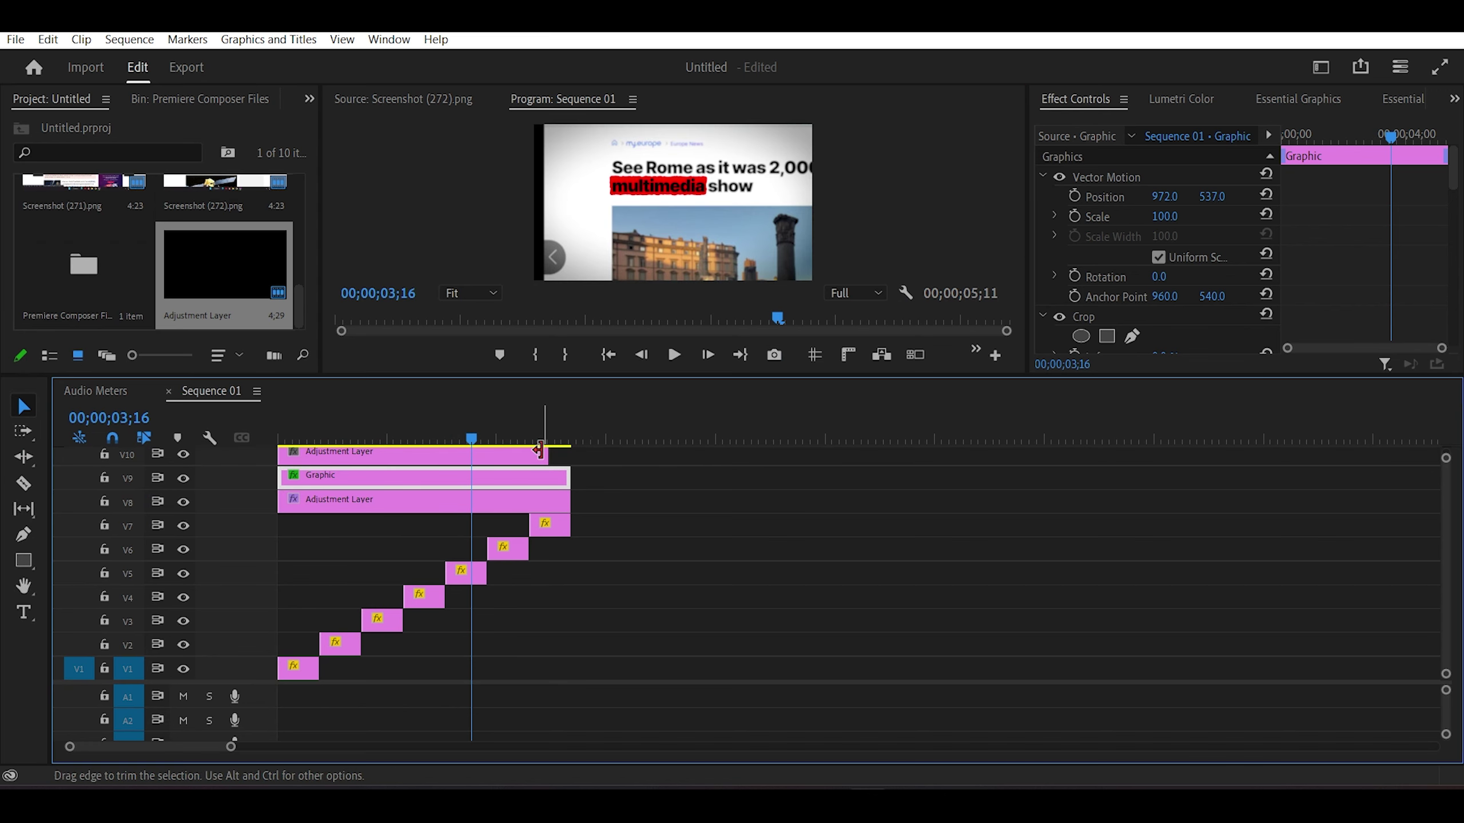
{"action": "left_click", "coordinate": [519, 456]}
- Set the new layer's Lumetri Vignette Amount to -3.0
{"action": "left_click", "coordinate": [1196, 104]}
{"action": "scroll", "coordinate": [1179, 214], "scroll_direction": "down", "scroll_amount": 5}
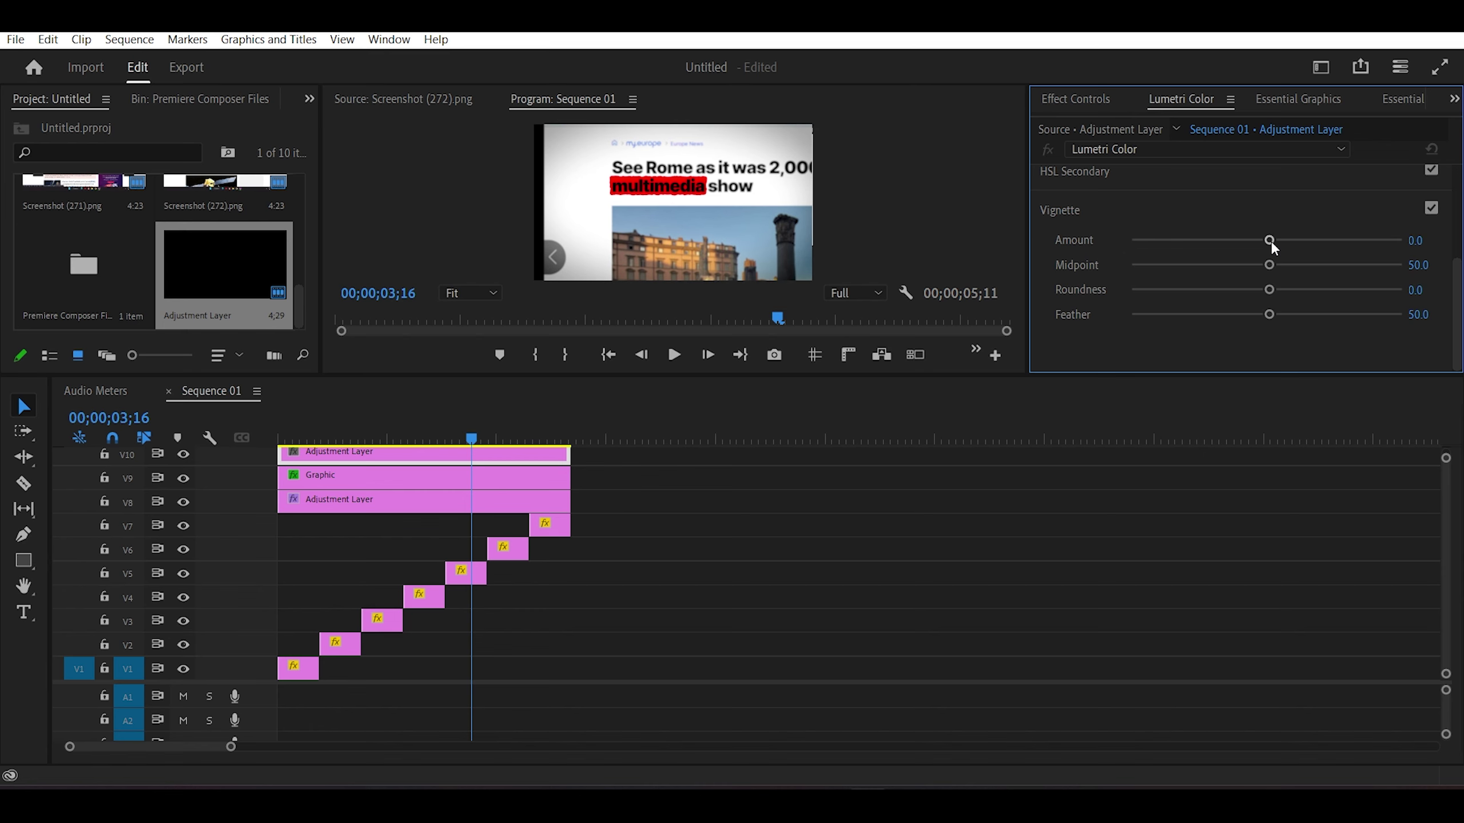
{"action": "left_click_drag", "start_coordinate": [1270, 241], "coordinate": [1097, 250]}
{"action": "left_click_drag", "start_coordinate": [676, 375], "coordinate": [676, 637]}
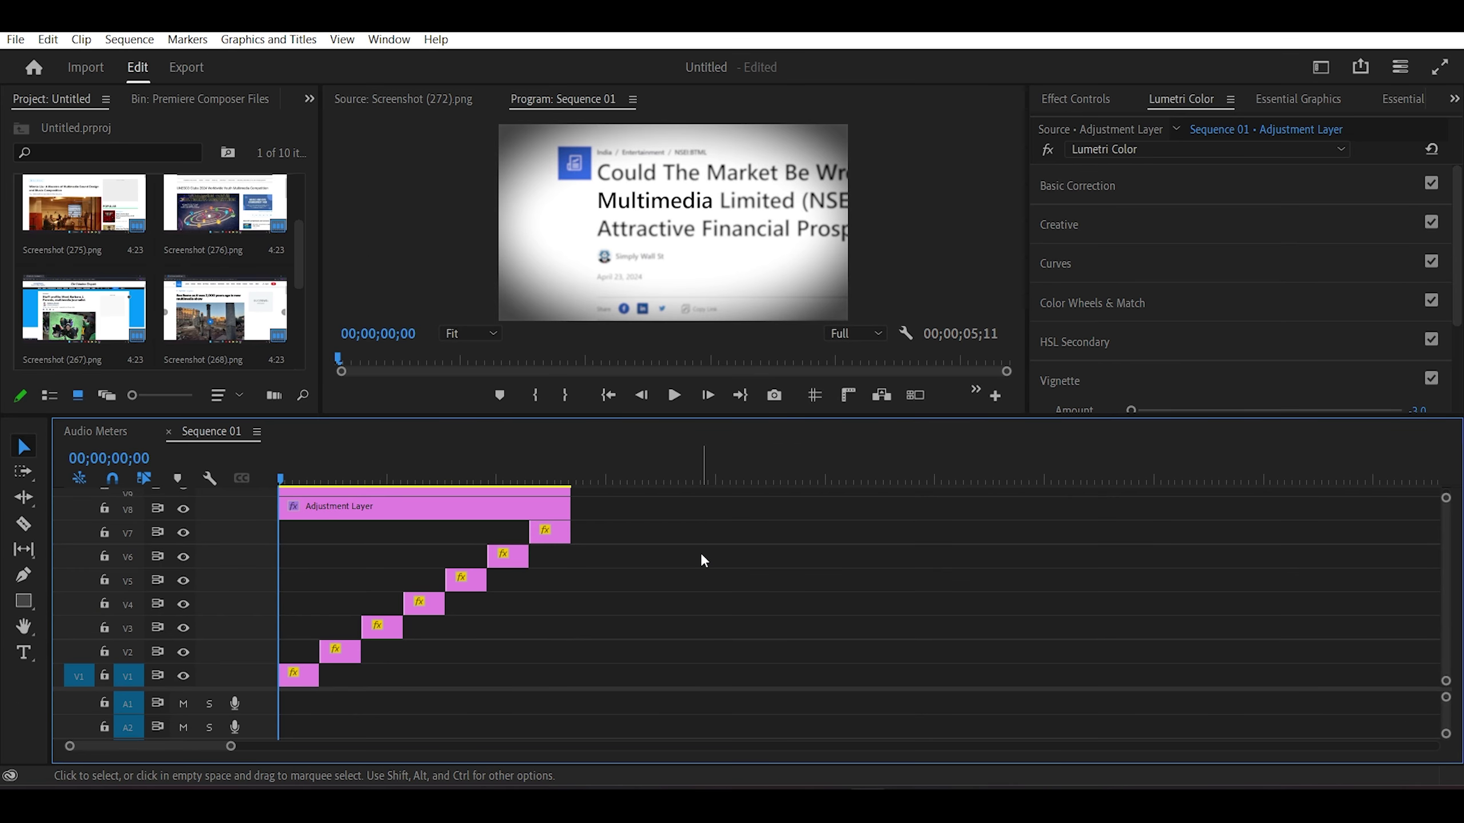
- From the Premiere Composer Files bin, place Mouse Click 01.wav at the start of track A1
{"action": "scroll", "coordinate": [218, 217], "scroll_direction": "down", "scroll_amount": 1}
{"action": "scroll", "coordinate": [218, 216], "scroll_direction": "down", "scroll_amount": 1}
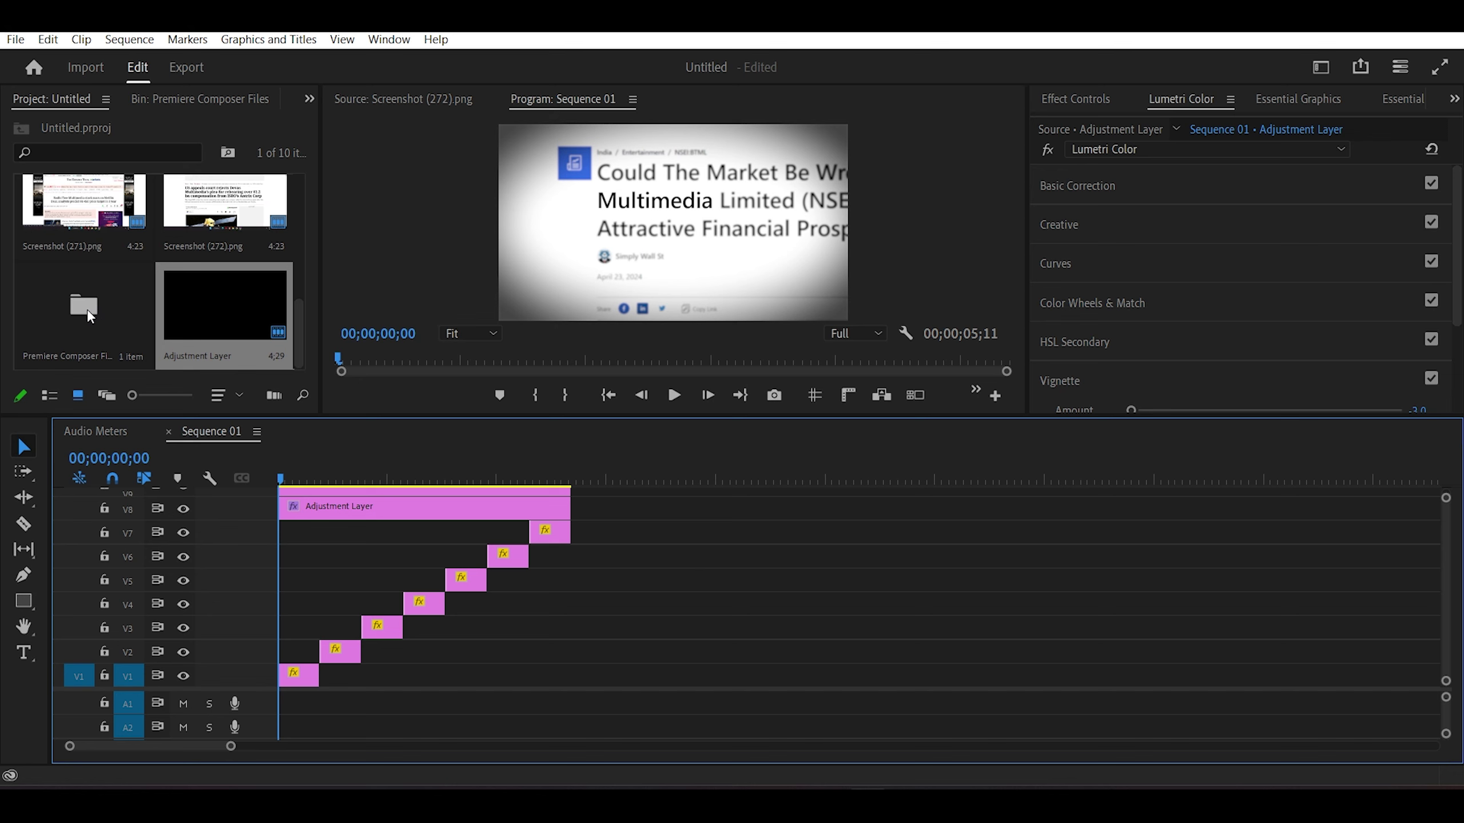
{"action": "double_click", "coordinate": [89, 308]}
{"action": "left_click_drag", "start_coordinate": [34, 297], "coordinate": [568, 704]}
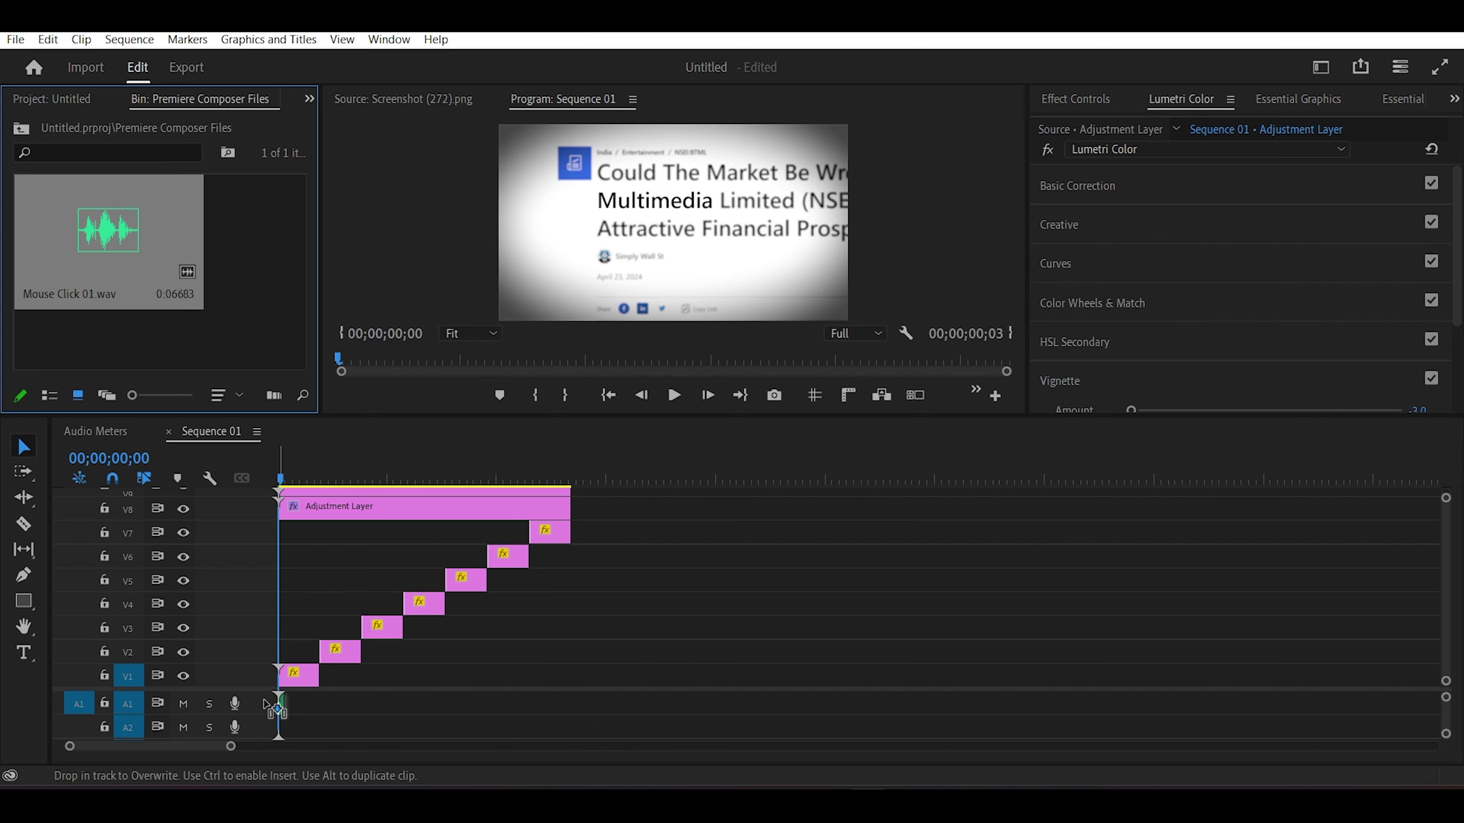
{"action": "left_click_drag", "start_coordinate": [568, 705], "coordinate": [280, 704]}
- Alt-drag copies of the click under each remaining screenshot's start, seven clicks in total
{"action": "left_click_drag", "start_coordinate": [230, 746], "coordinate": [141, 746]}
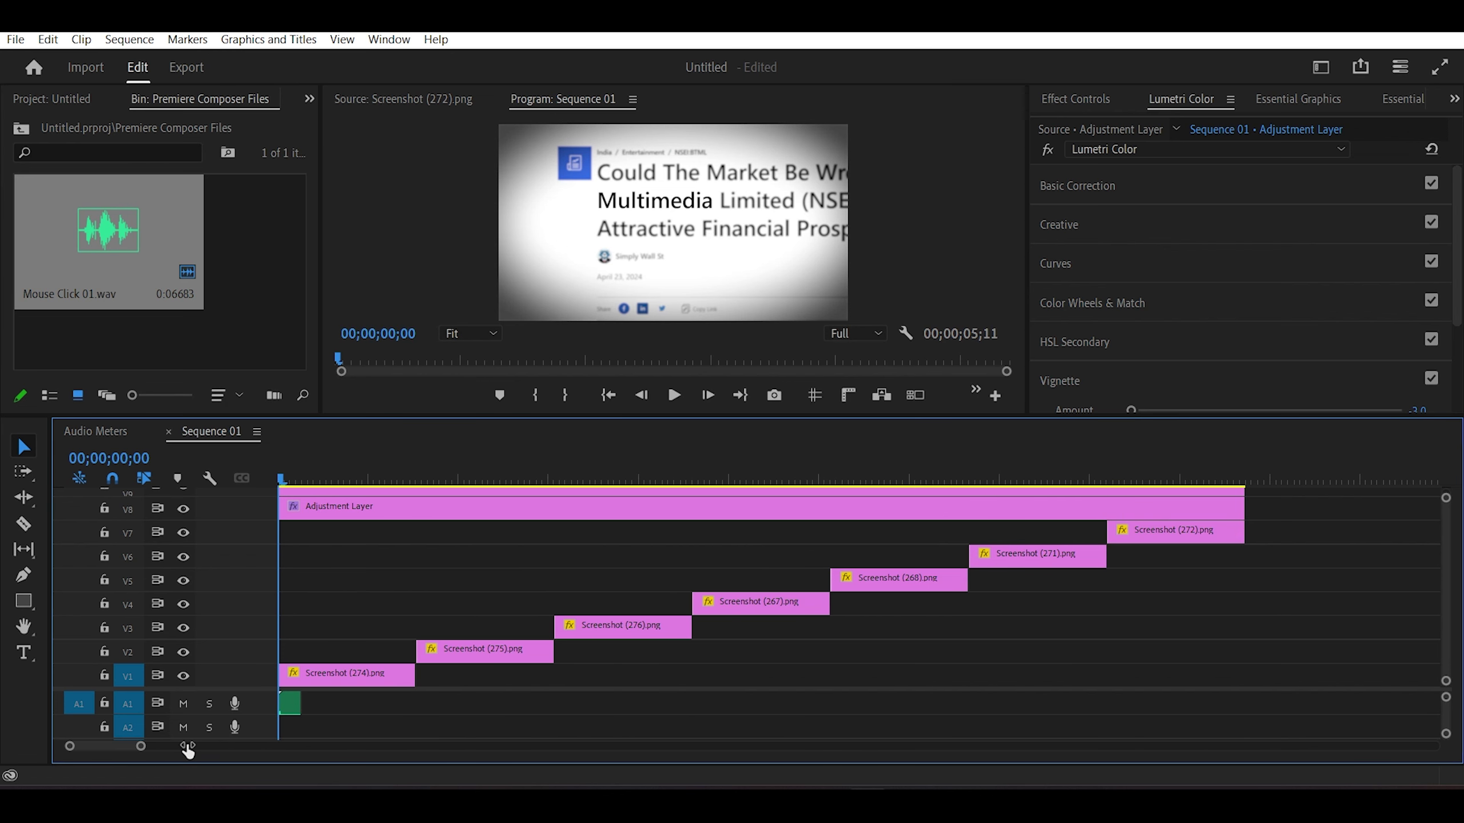
{"action": "left_click_drag", "start_coordinate": [417, 479], "coordinate": [614, 528]}
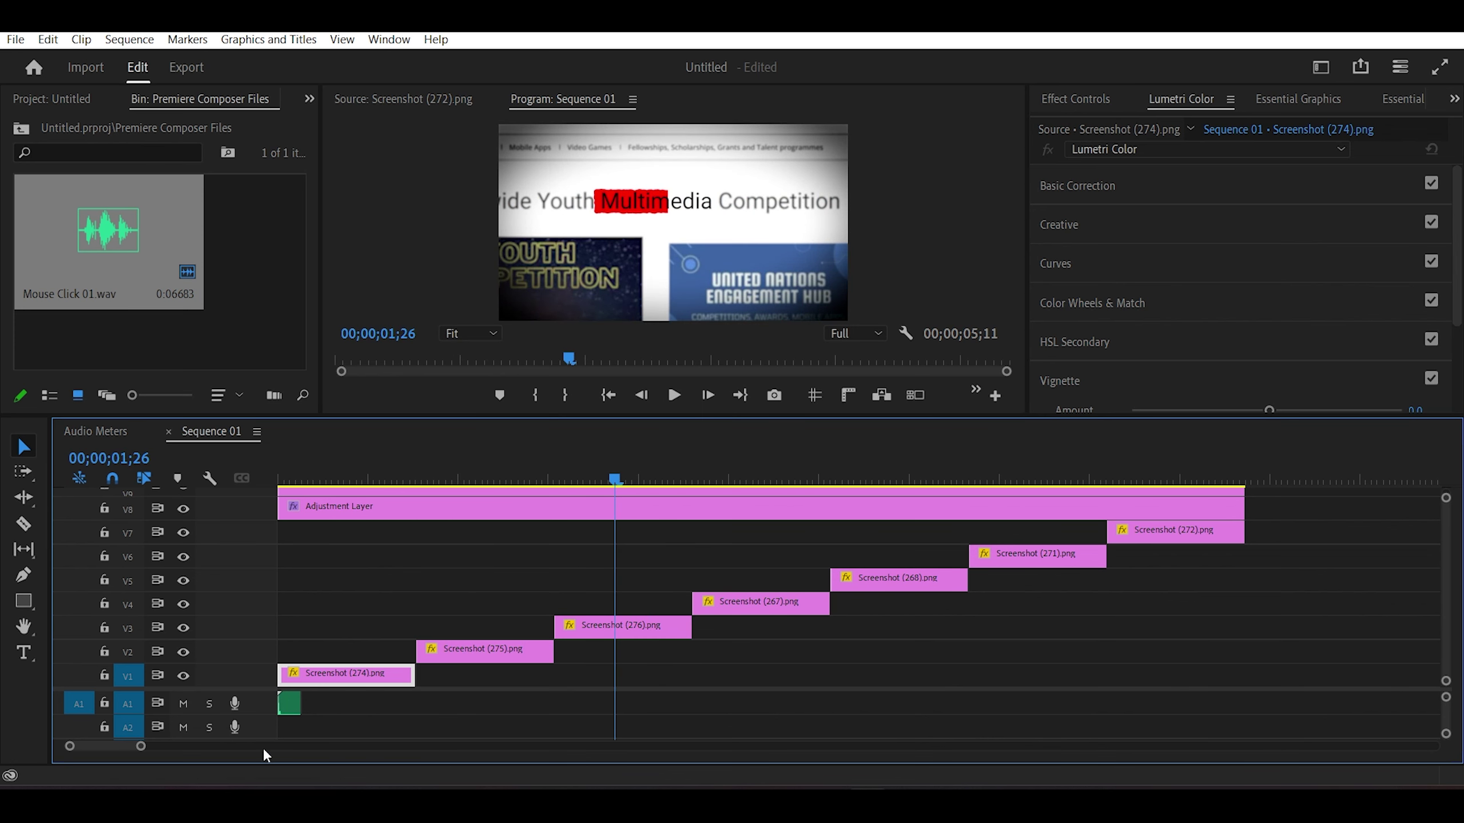
{"action": "left_click", "coordinate": [291, 704]}
{"action": "left_click_drag", "start_coordinate": [294, 706], "coordinate": [838, 705], "text": "alt"}
{"action": "left_click_drag", "start_coordinate": [842, 704], "coordinate": [1115, 704], "text": "alt"}
{"action": "key", "text": "minus"}
{"action": "left_click_drag", "start_coordinate": [220, 747], "coordinate": [178, 746]}
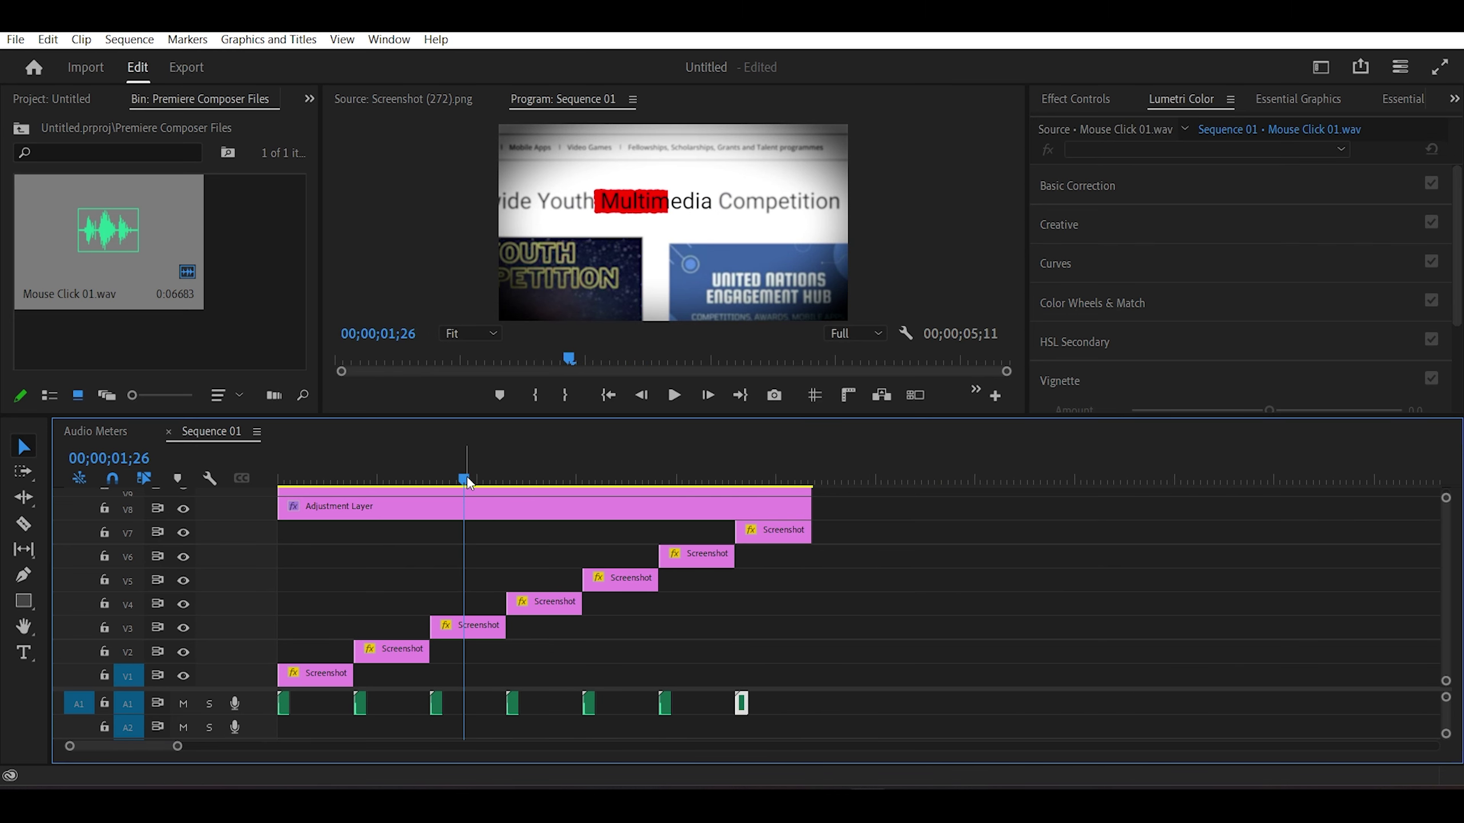